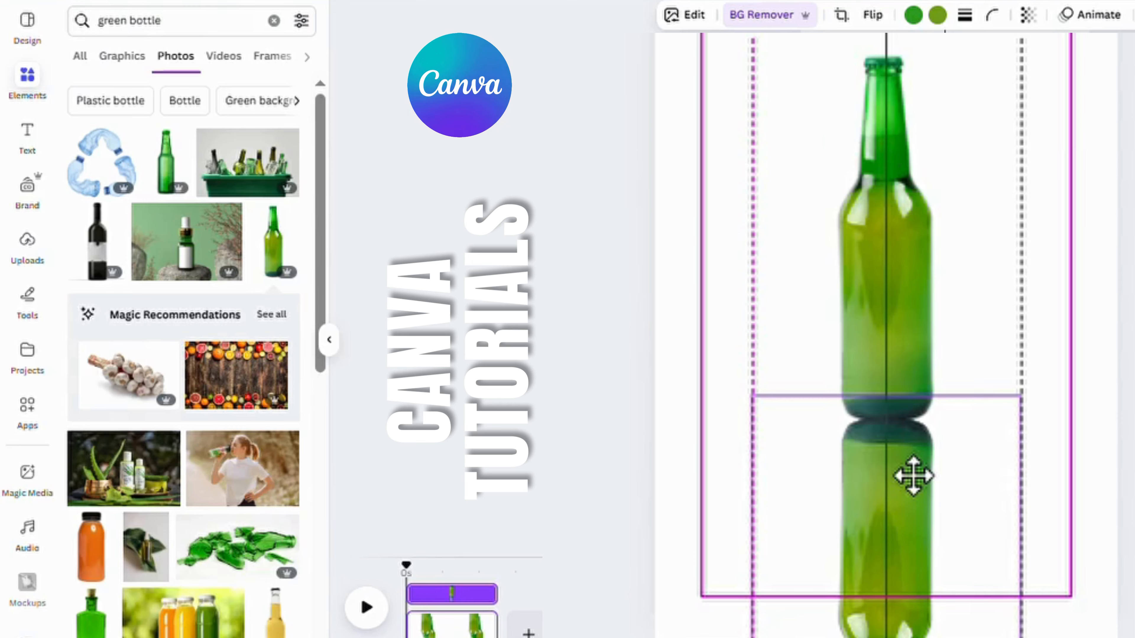
# Align the flipped bottle copy beneath the original as a reflection and increase its transparency
pyautogui.moveTo(914, 476); pyautogui.dragTo(916, 477)
pyautogui.click(1028, 14)
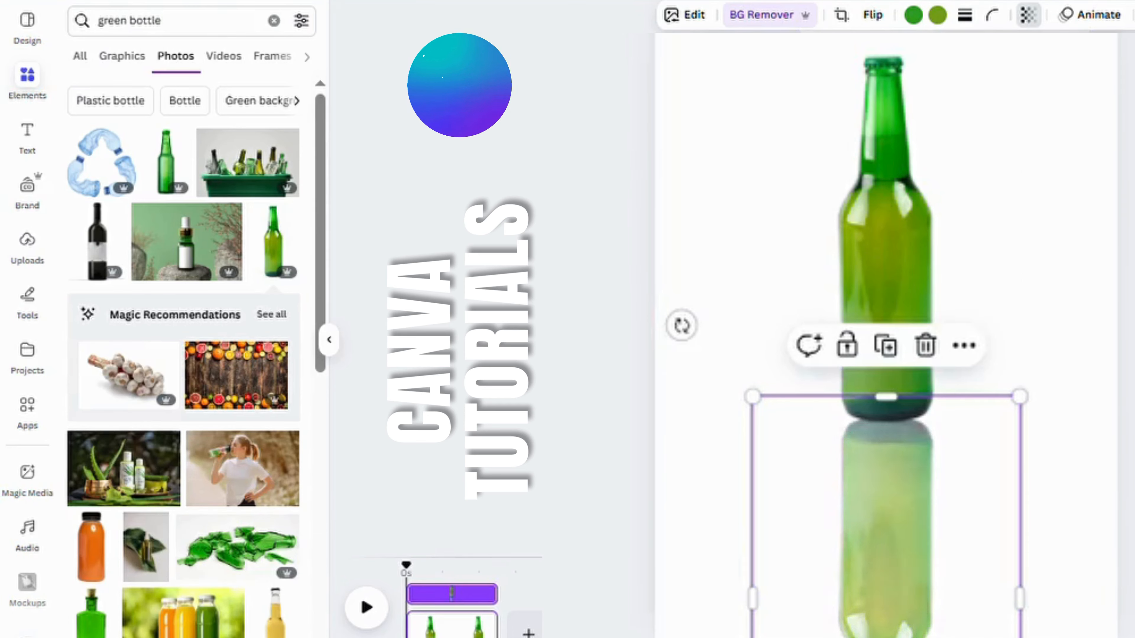
pyautogui.press('Escape')
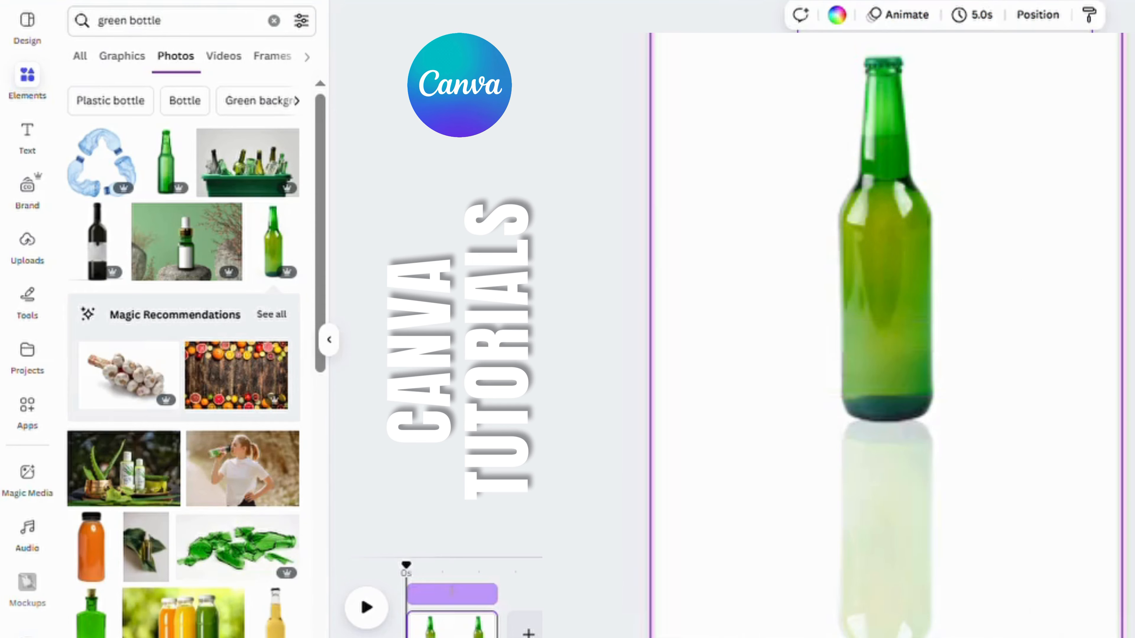
# Search the elements for "shadow" and add the thin horizontal shadow photo to the design
pyautogui.click(272, 21)
pyautogui.write('shado')
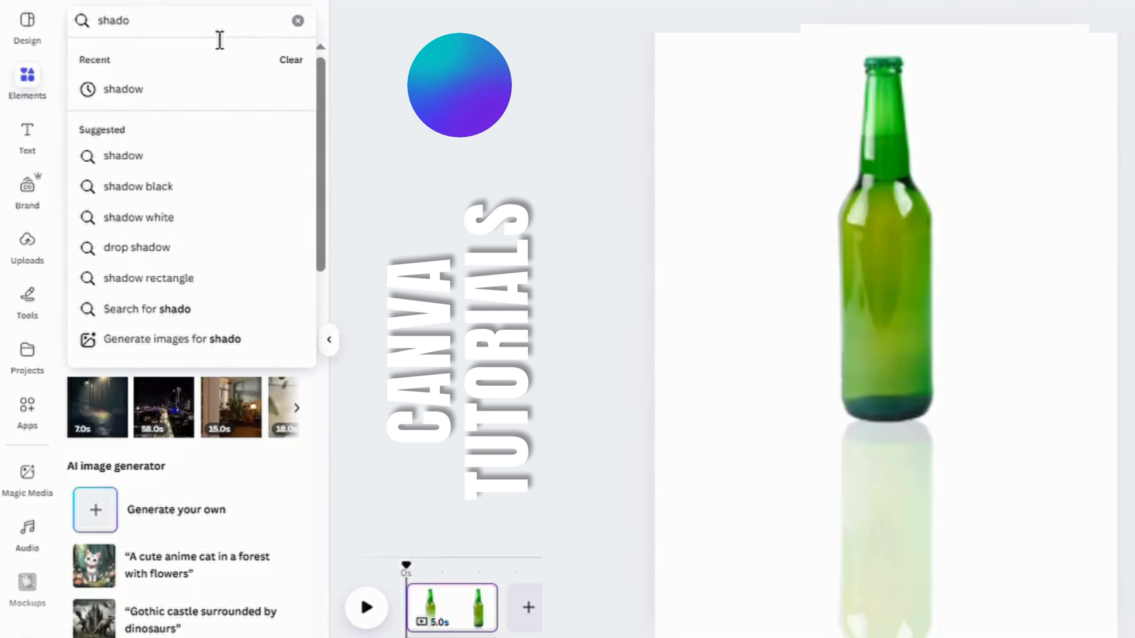
pyautogui.click(164, 156)
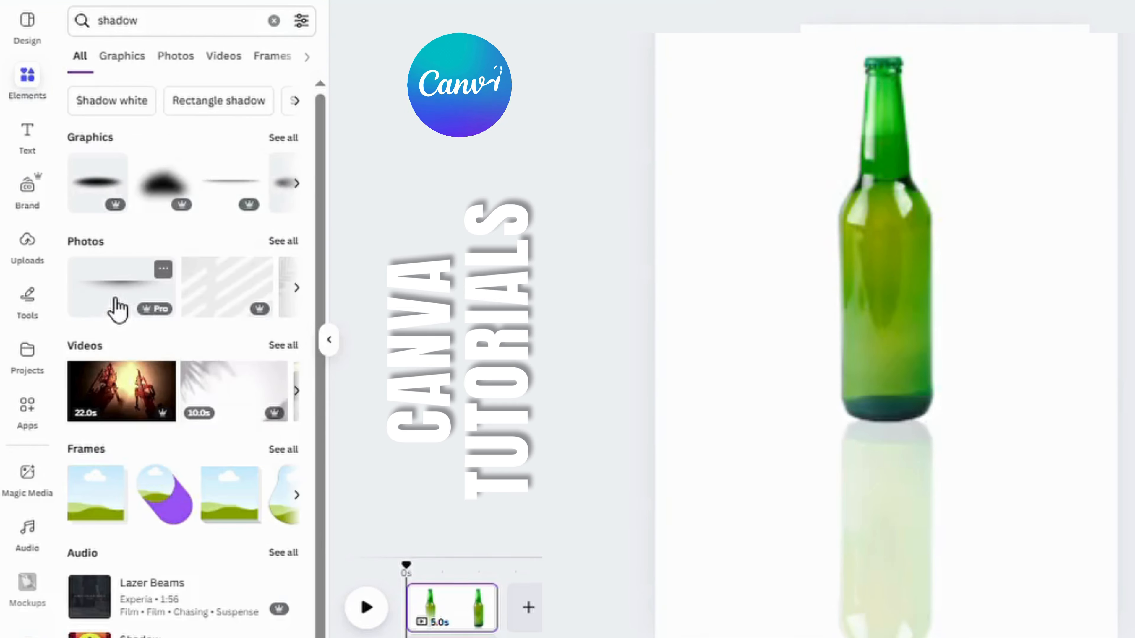
pyautogui.click(118, 308)
# Resize the shadow and center it under the bottle's base, where the bottle meets its reflection
pyautogui.moveTo(907, 311); pyautogui.dragTo(942, 526)
pyautogui.moveTo(1080, 455); pyautogui.dragTo(874, 494)
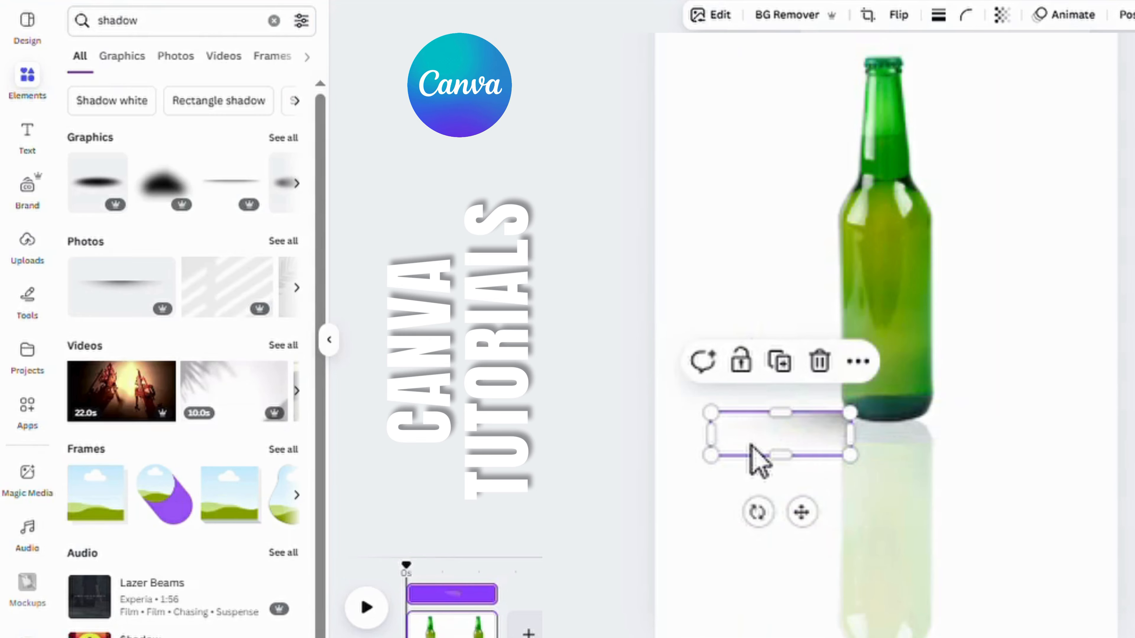
pyautogui.moveTo(802, 456); pyautogui.dragTo(1015, 474)
pyautogui.moveTo(917, 506); pyautogui.dragTo(924, 518)
pyautogui.click(1115, 380)
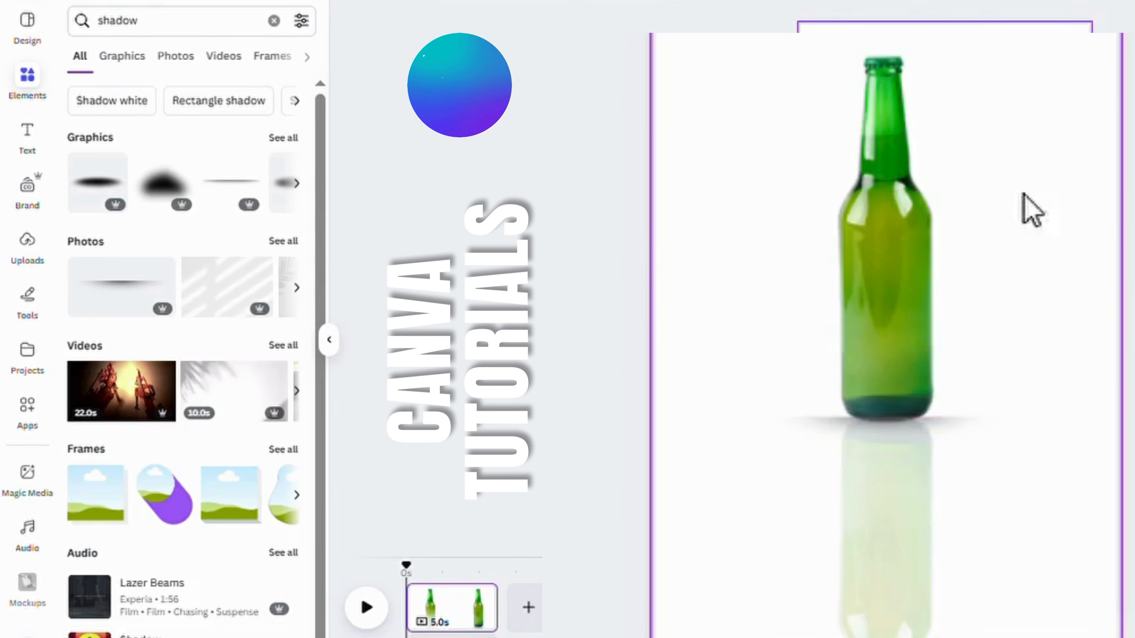
# Search the elements for "mint leaves" and add the photo of the full mint sprig
pyautogui.click(274, 21)
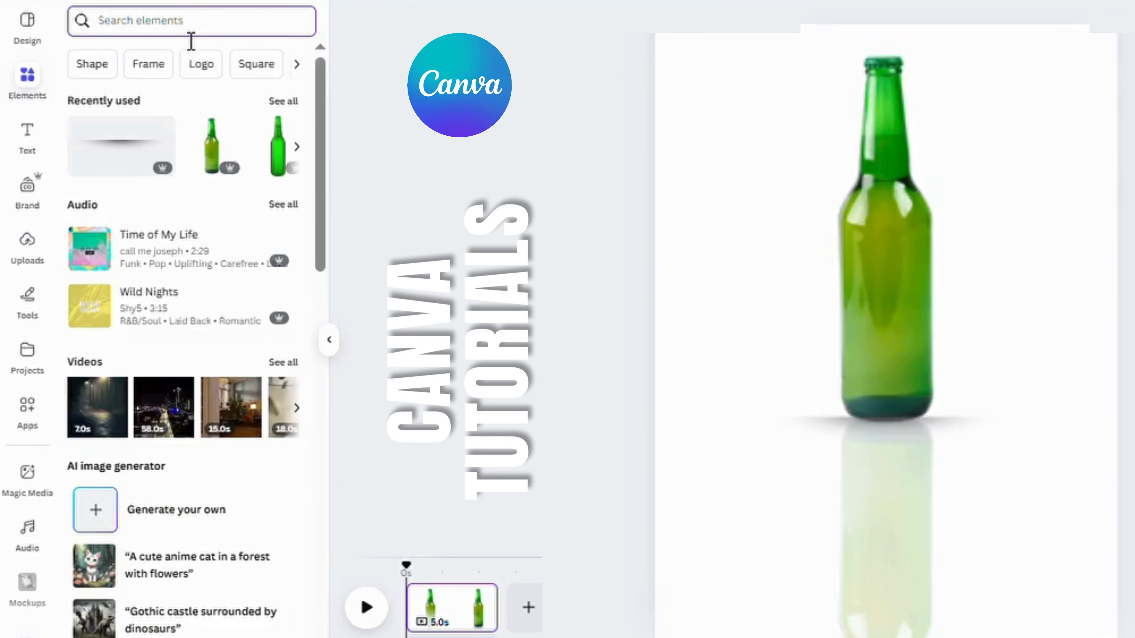
pyautogui.write('mint')
pyautogui.click(177, 91)
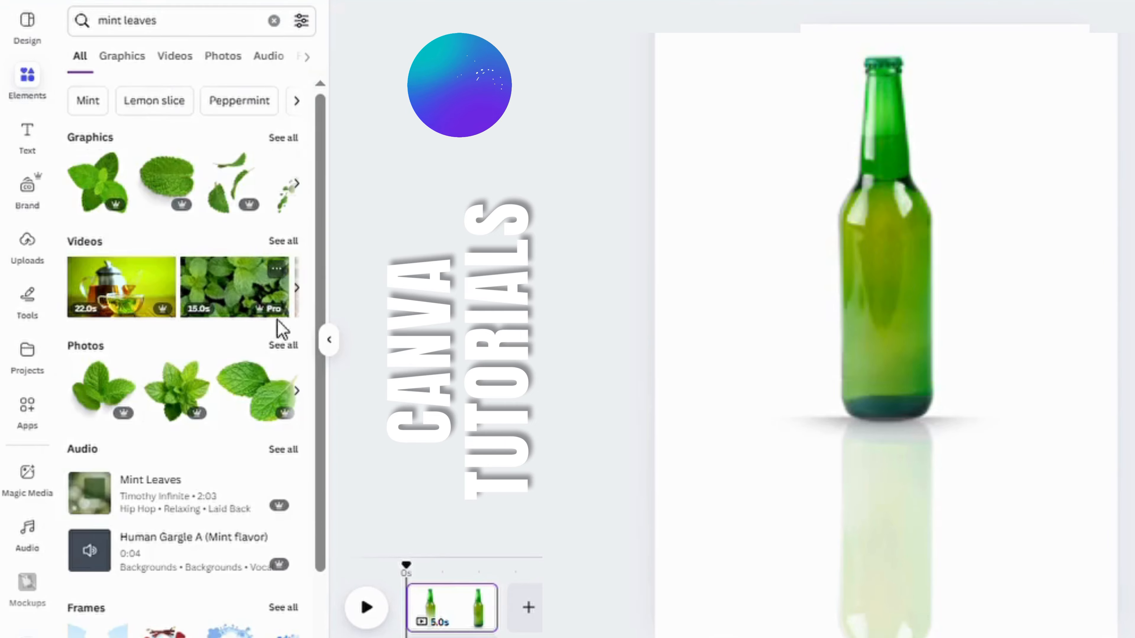
pyautogui.click(282, 345)
pyautogui.click(244, 179)
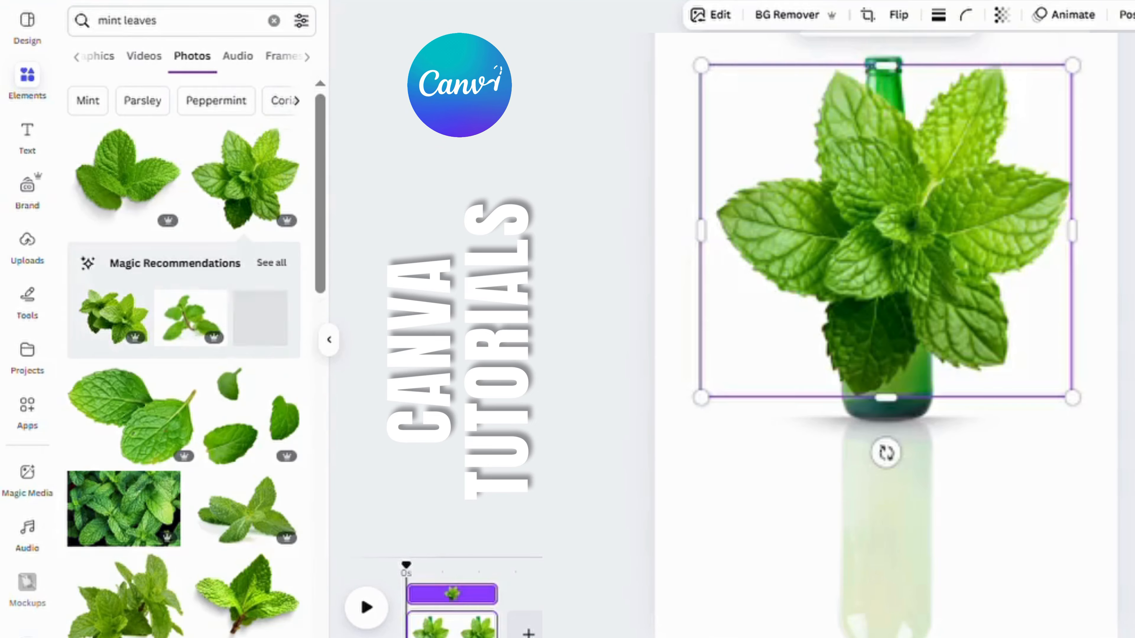
# Shrink the mint sprig and place it to the left of the bottle's neck, slightly overlapping it
pyautogui.moveTo(905, 246); pyautogui.dragTo(866, 175)
pyautogui.moveTo(1021, 338); pyautogui.dragTo(780, 102)
pyautogui.moveTo(760, 56); pyautogui.dragTo(851, 114)
# Move the mint sprig's layer below the bottle so it sits behind the neck
pyautogui.click(1130, 18)
pyautogui.click(264, 52)
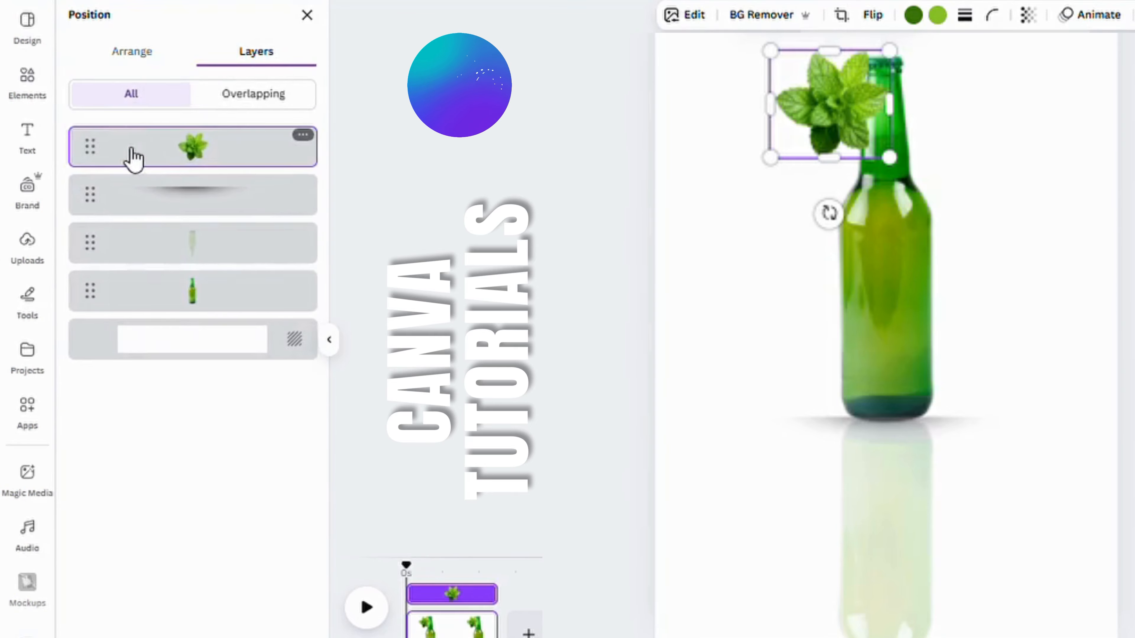
pyautogui.moveTo(131, 157); pyautogui.dragTo(299, 340)
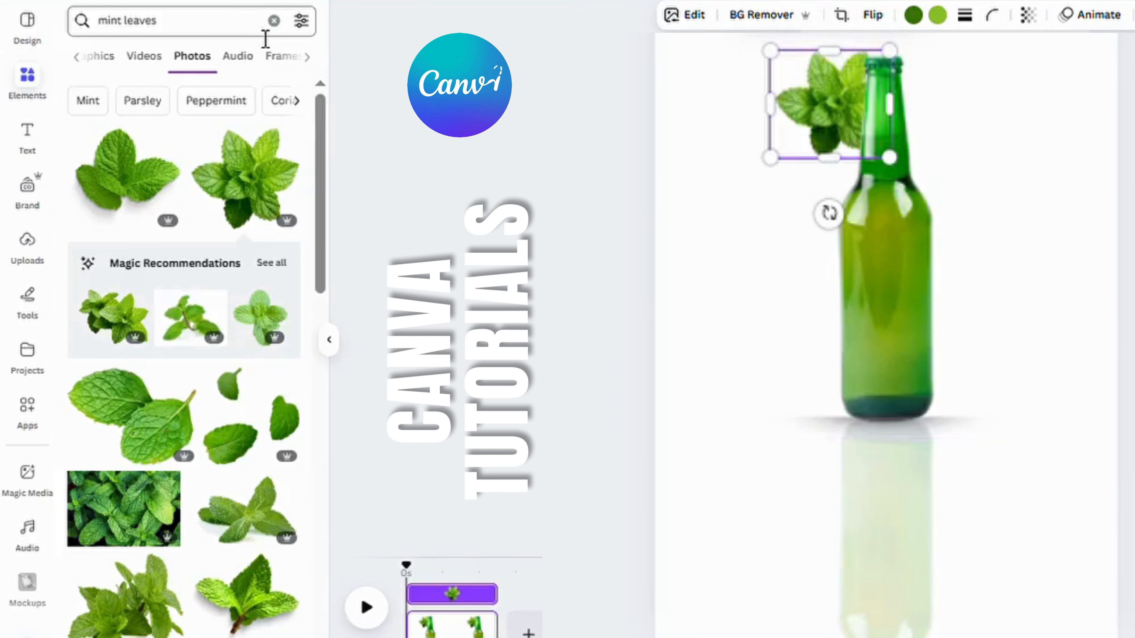
# Search for "green lemon" photos and add the one with a halved lime beside a whole lime
pyautogui.click(274, 20)
pyautogui.write('green lemon')
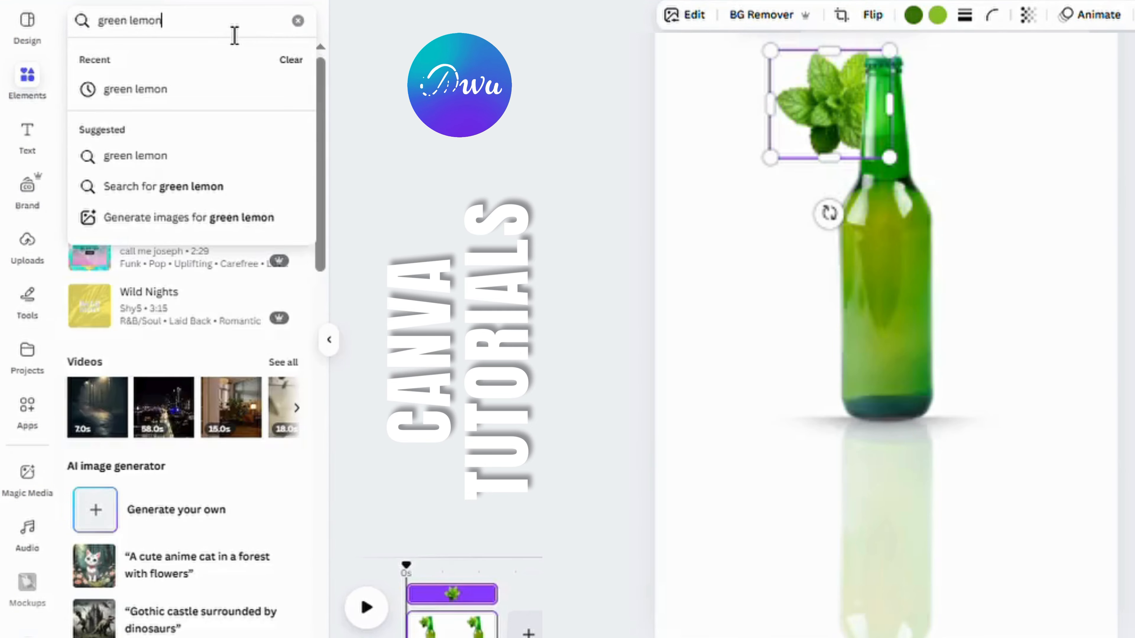
pyautogui.press('Return')
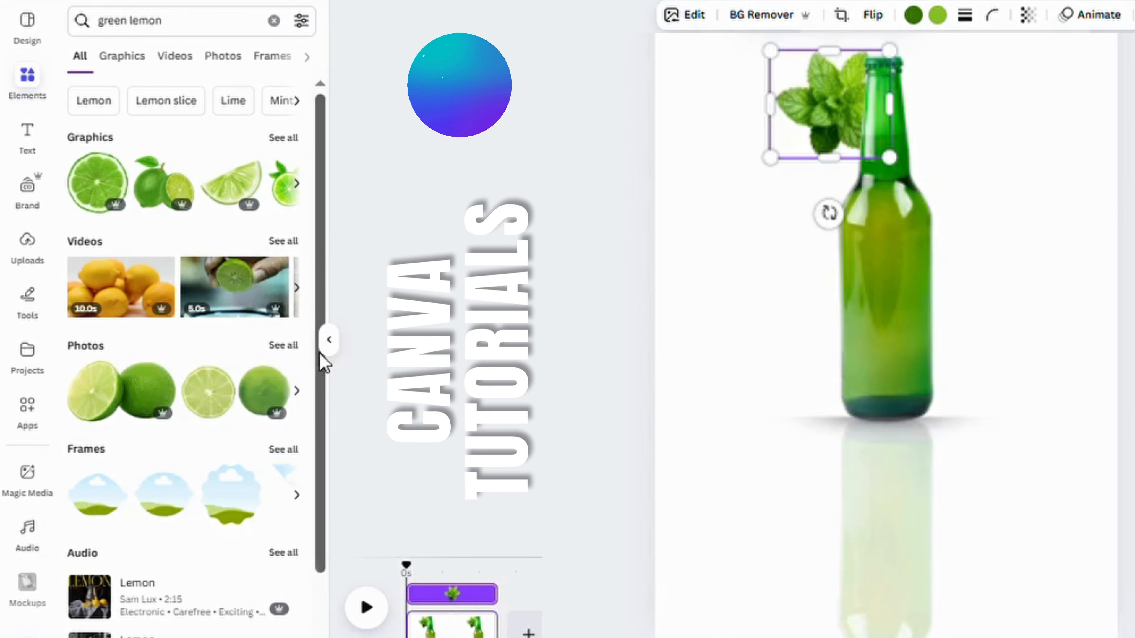
pyautogui.click(283, 345)
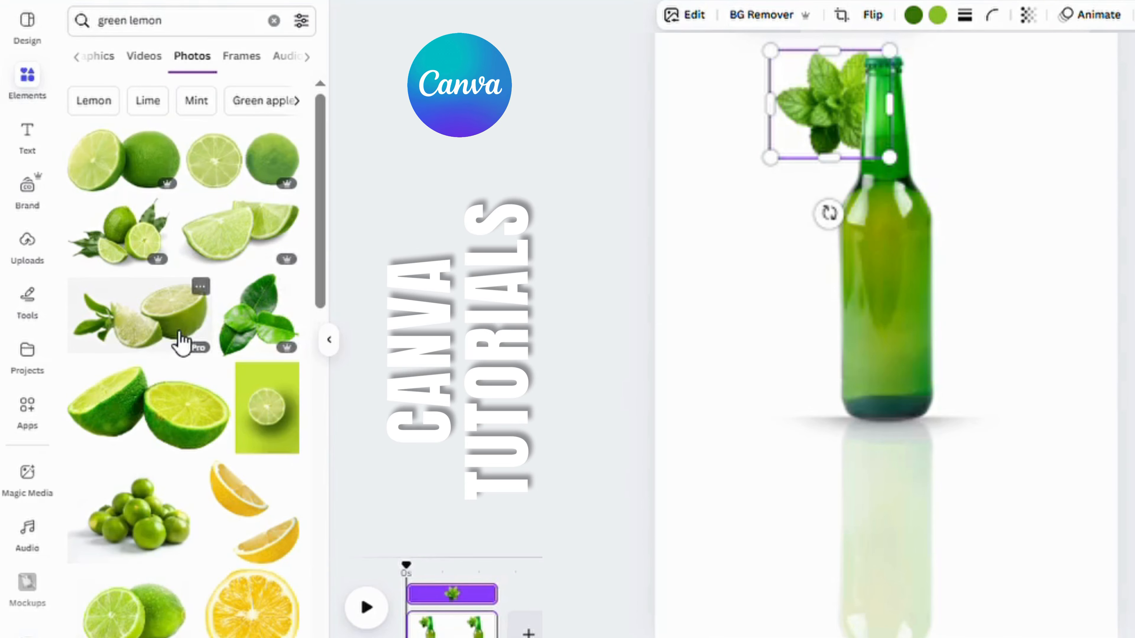
pyautogui.scroll(-3, 161, 338)
pyautogui.click(154, 489)
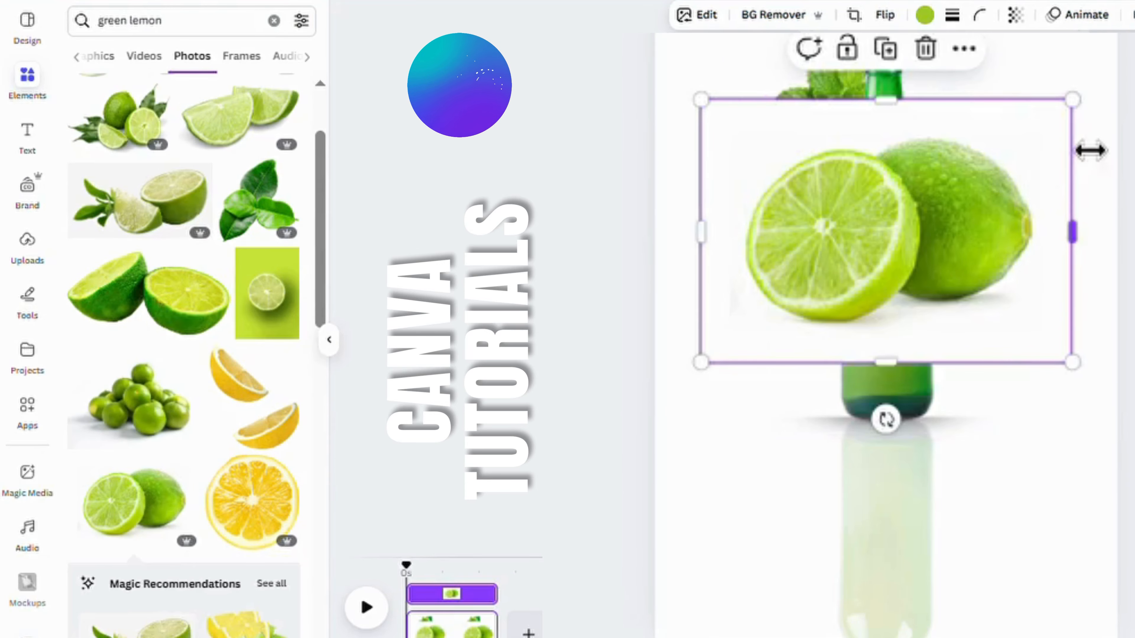
# Remove the lime photo's background, shrink it and place it at the right side of the bottle's base
pyautogui.click(798, 20)
pyautogui.moveTo(1072, 99); pyautogui.dragTo(1017, 421)
pyautogui.click(1072, 532)
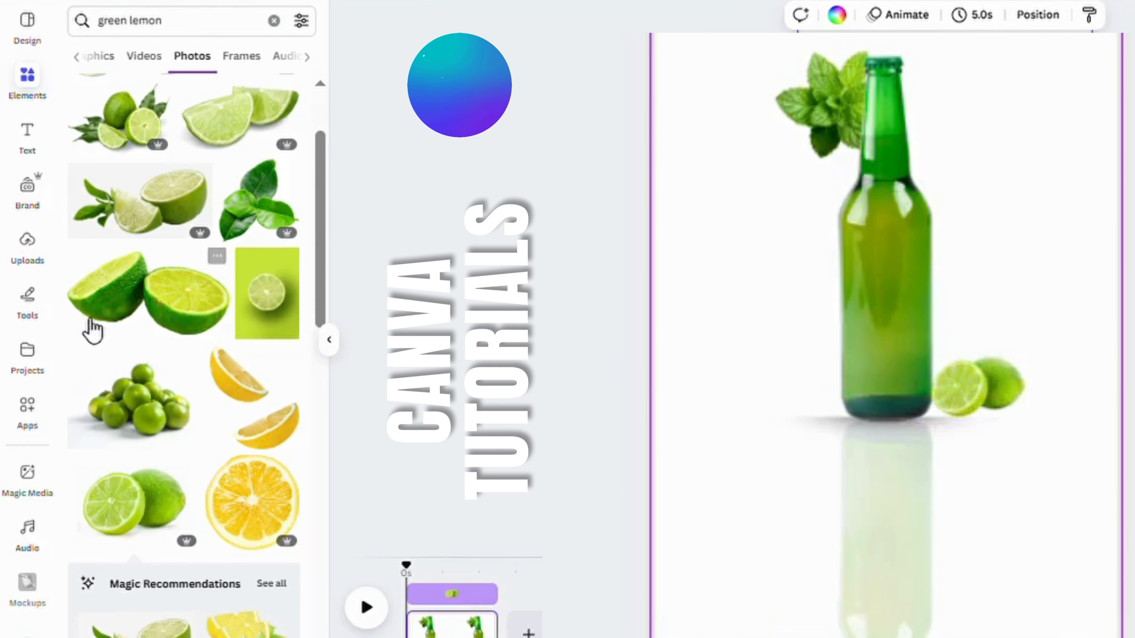
# Browse the green lemon photos and add the one with cut limes and leaves
pyautogui.scroll(-6, 179, 447)
pyautogui.scroll(10, 246, 453)
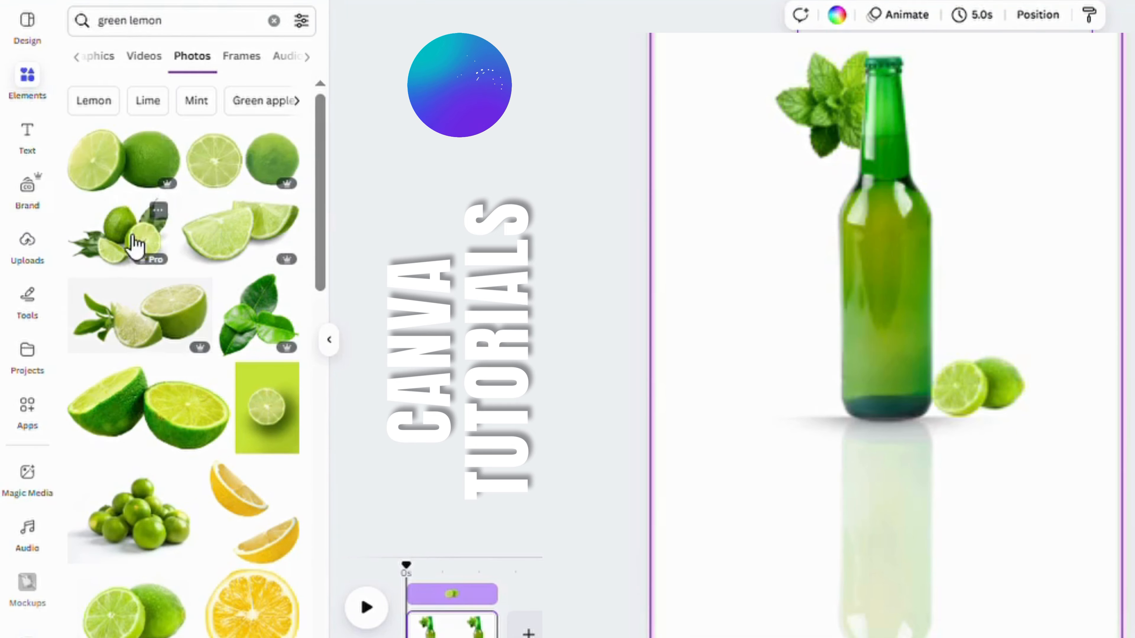
pyautogui.click(129, 340)
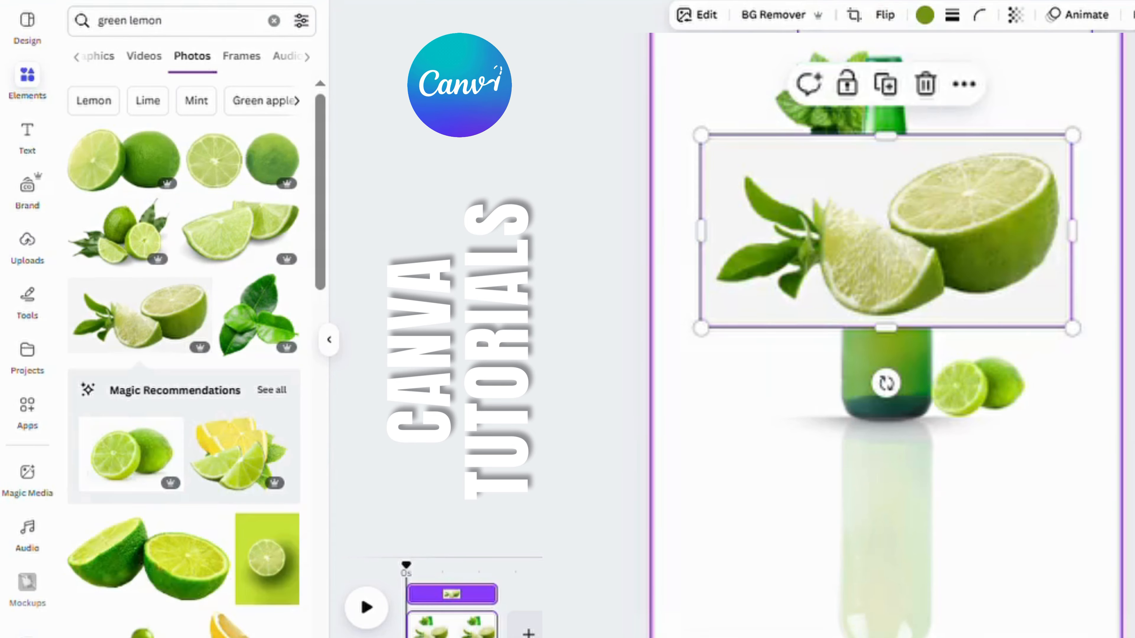
# Remove the background of the cut limes with leaves, shrink them and place them left of the bottle's base
pyautogui.moveTo(1072, 135); pyautogui.dragTo(852, 249)
pyautogui.moveTo(815, 310); pyautogui.dragTo(831, 422)
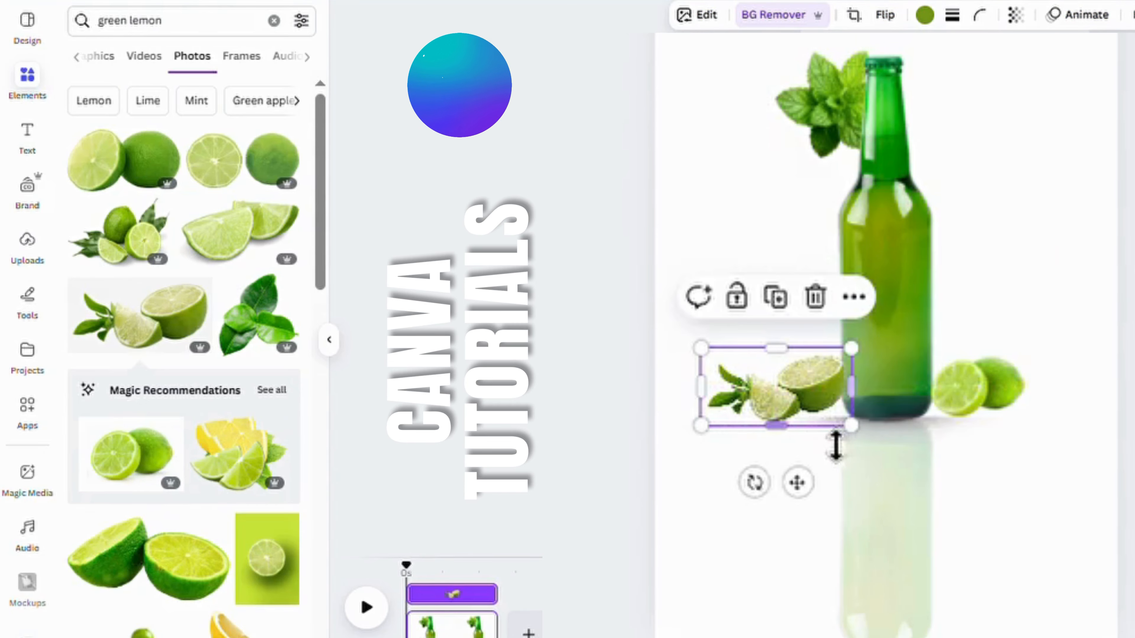
pyautogui.moveTo(701, 423); pyautogui.dragTo(740, 445)
pyautogui.moveTo(824, 398); pyautogui.dragTo(830, 411)
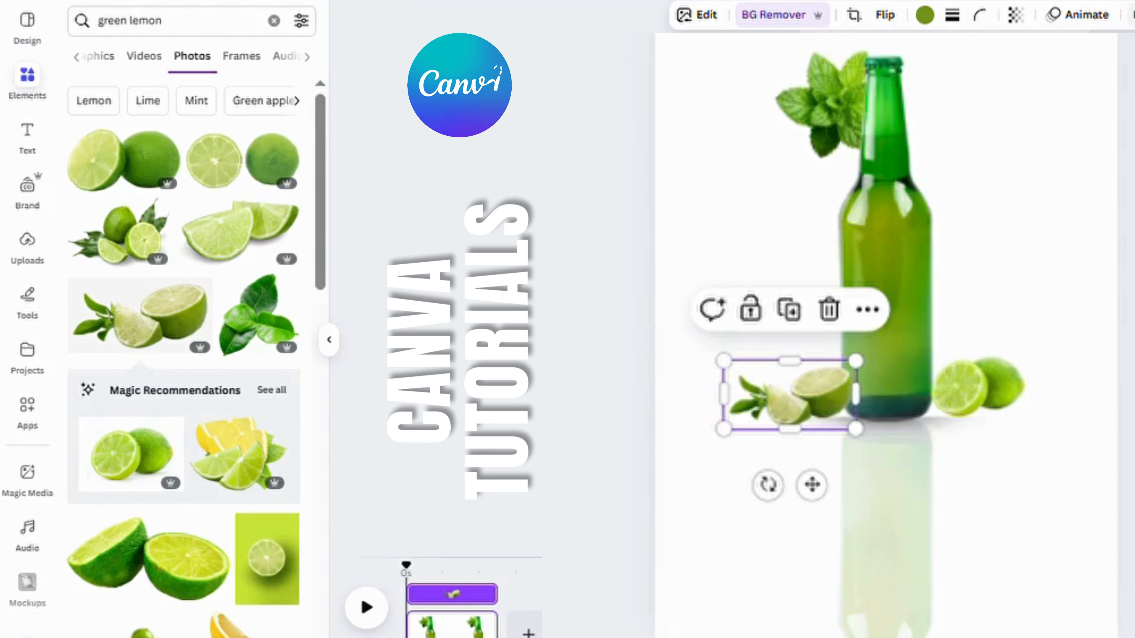
# Move the layer of the cut limes with leaves below the bottle
pyautogui.hotkey('alt', '1')
pyautogui.moveTo(103, 156); pyautogui.dragTo(96, 293)
pyautogui.press('Escape')
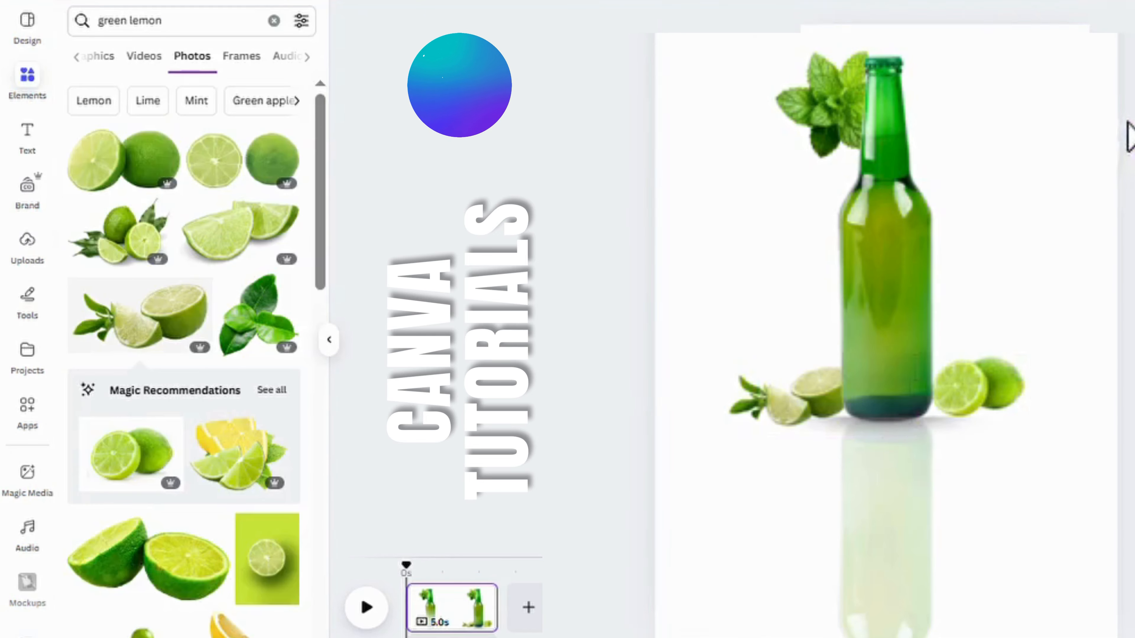
# Crop both sides of the bottle image so its frame no longer covers the neighbouring limes
pyautogui.click(993, 425)
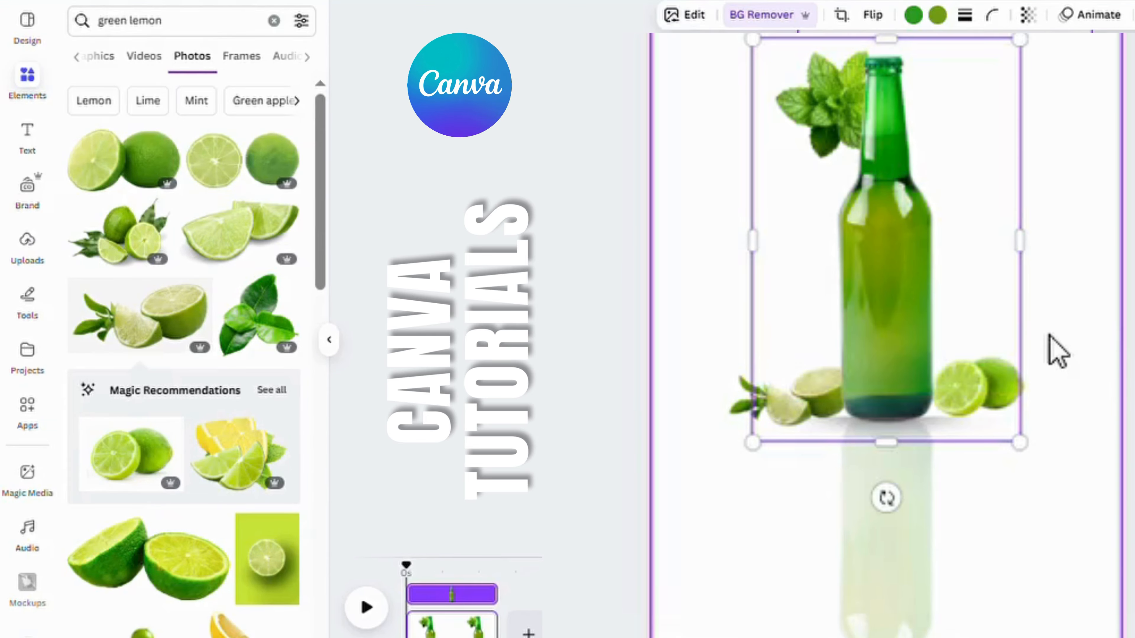
pyautogui.moveTo(1031, 250); pyautogui.dragTo(961, 291)
pyautogui.moveTo(773, 266); pyautogui.dragTo(851, 287)
pyautogui.click(1097, 367)
# Apply a Drop shadow to the limes right of the bottle, adjust its distance and nudge them toward the bottle
pyautogui.click(1006, 385)
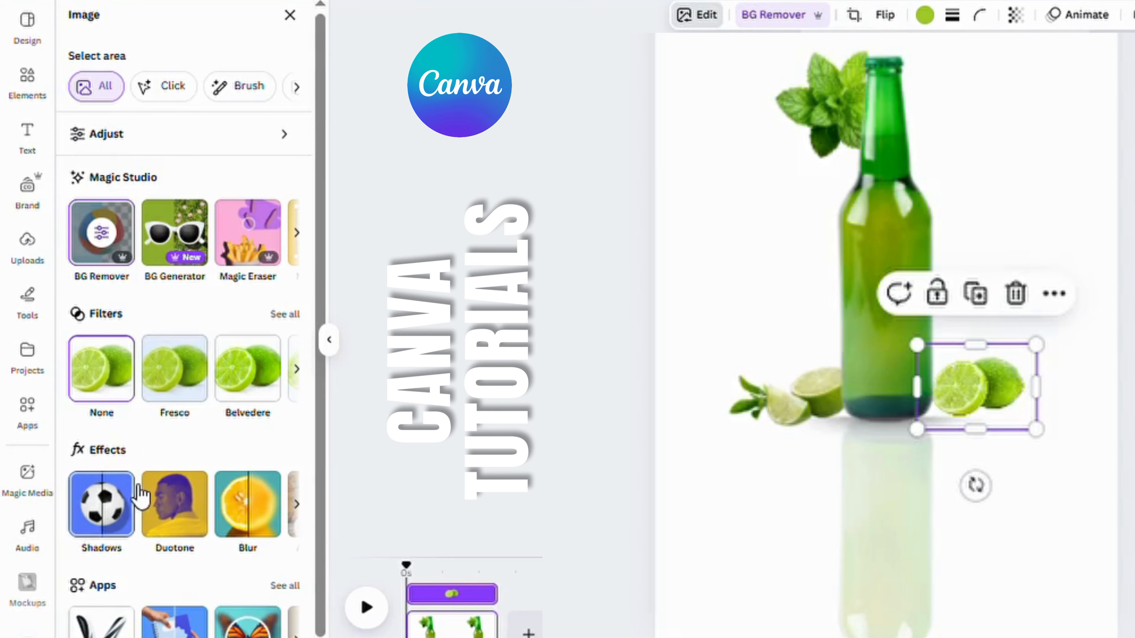
pyautogui.click(134, 501)
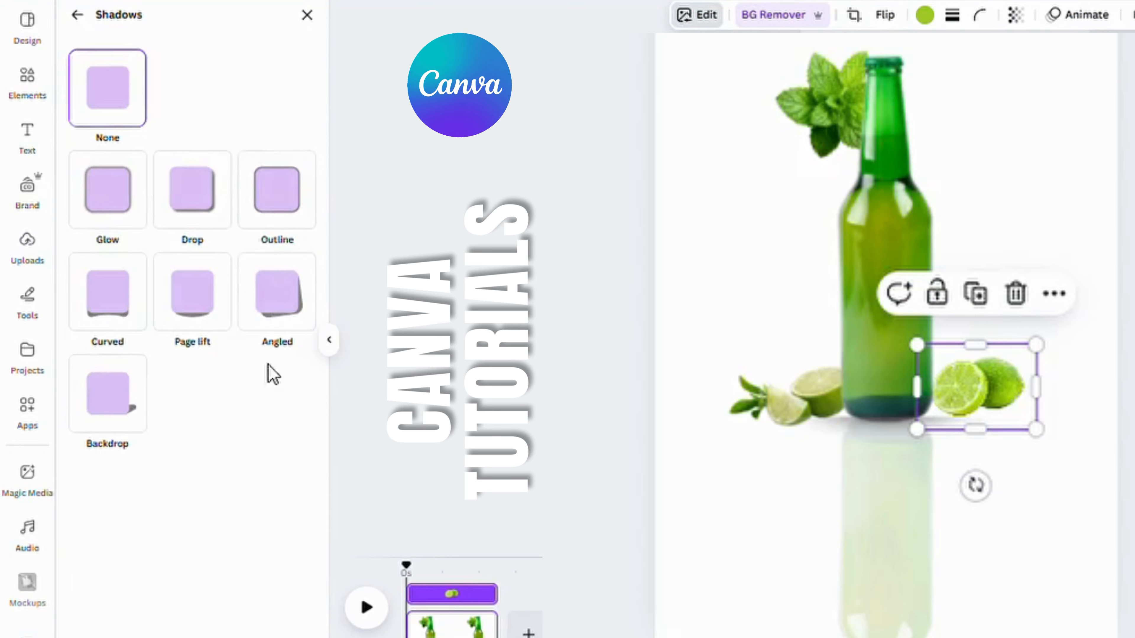
pyautogui.click(180, 219)
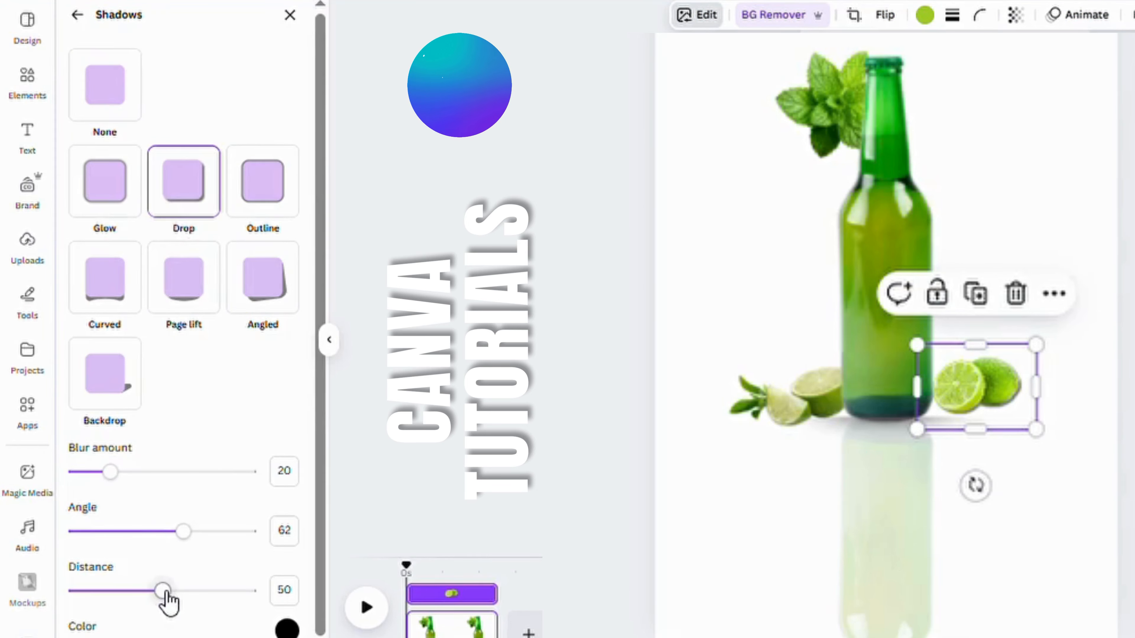
pyautogui.moveTo(166, 601); pyautogui.dragTo(235, 608)
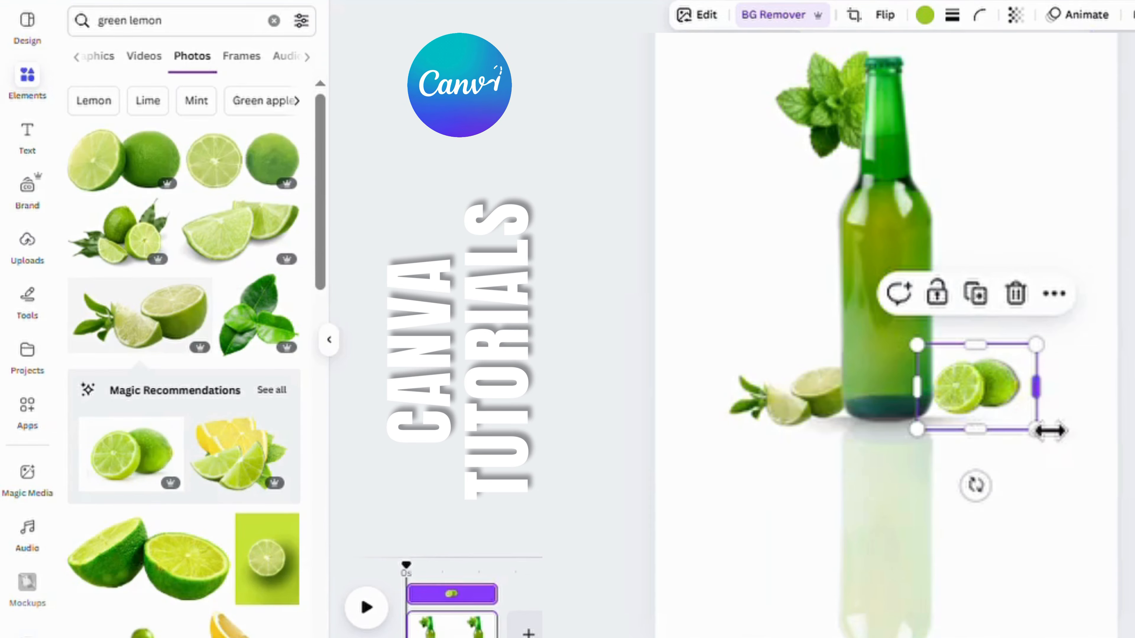
pyautogui.click(1007, 409)
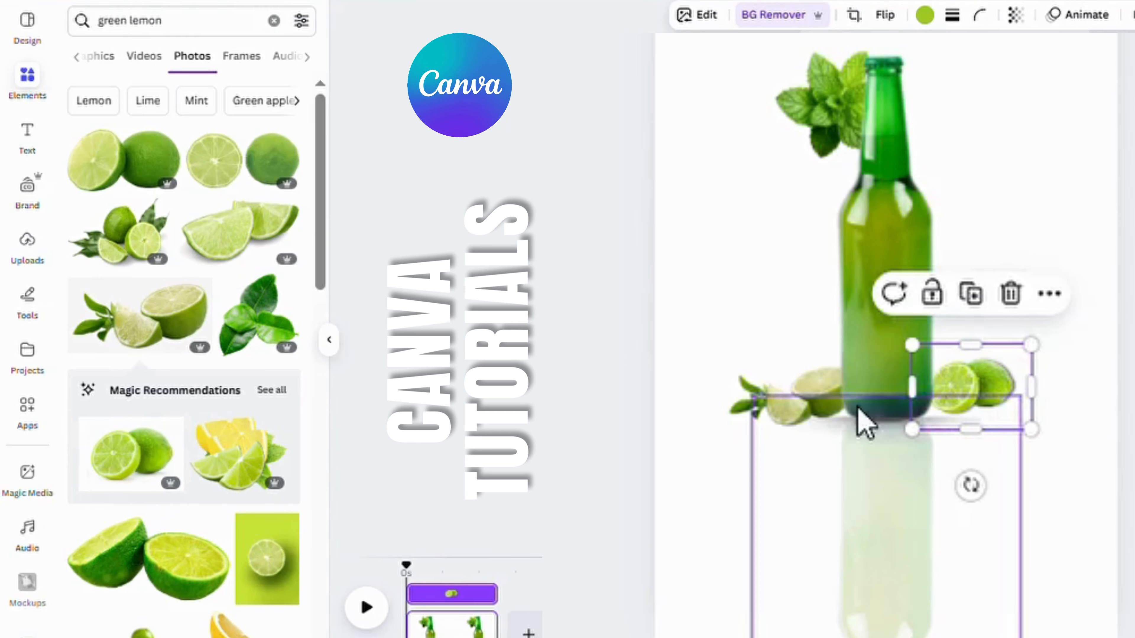
# Apply a Drop shadow to the cut limes with leaves and increase its blur amount
pyautogui.click(813, 402)
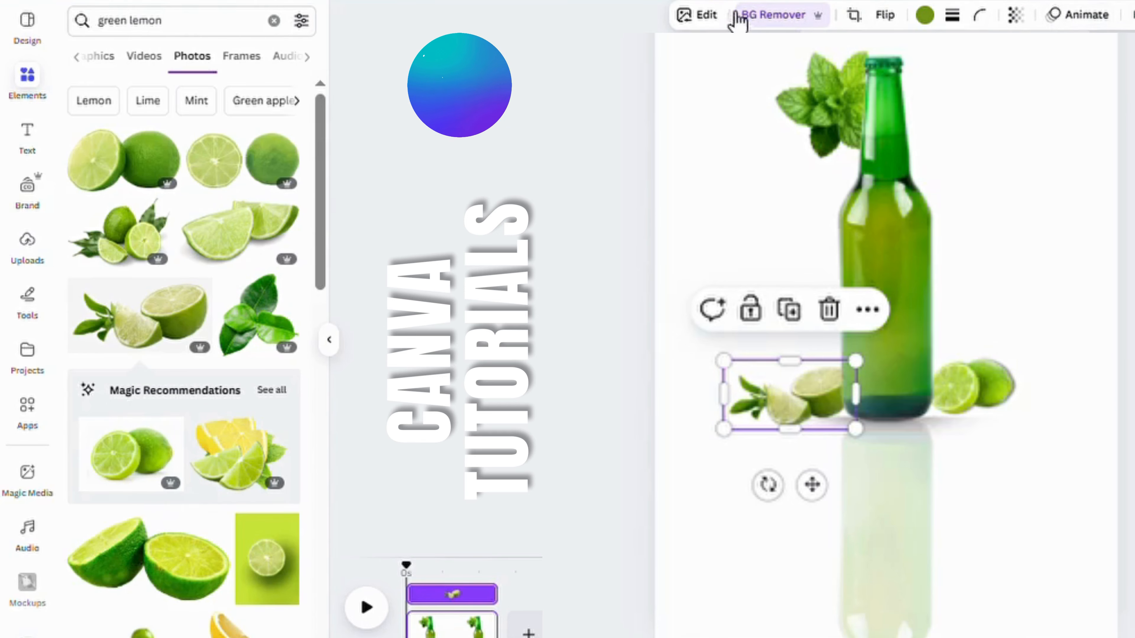
pyautogui.click(699, 15)
pyautogui.click(122, 519)
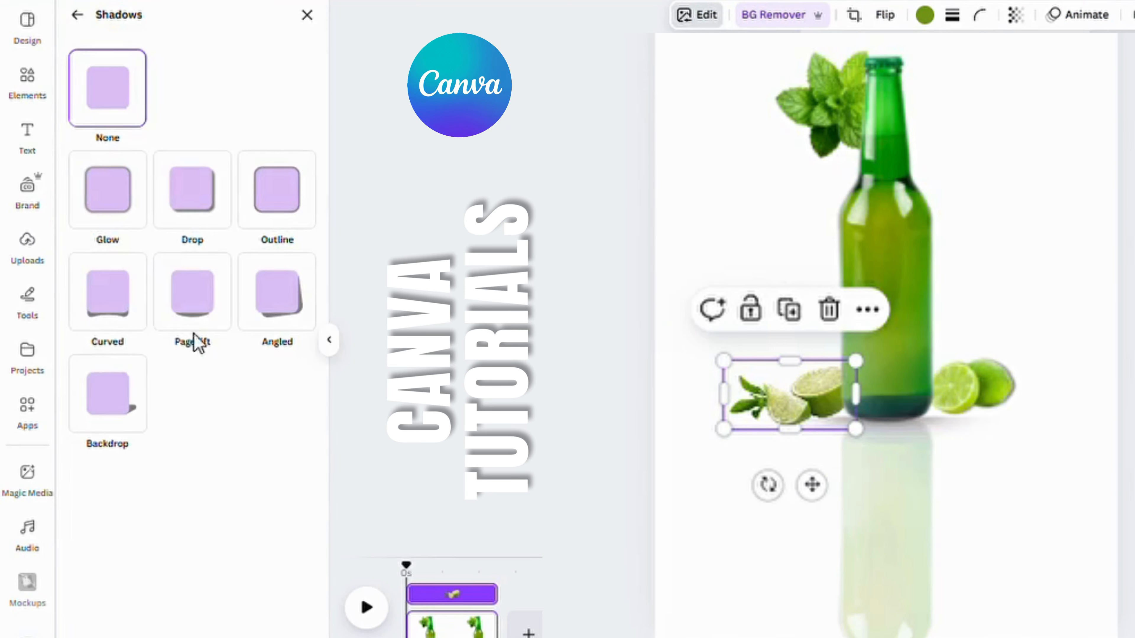
pyautogui.click(203, 206)
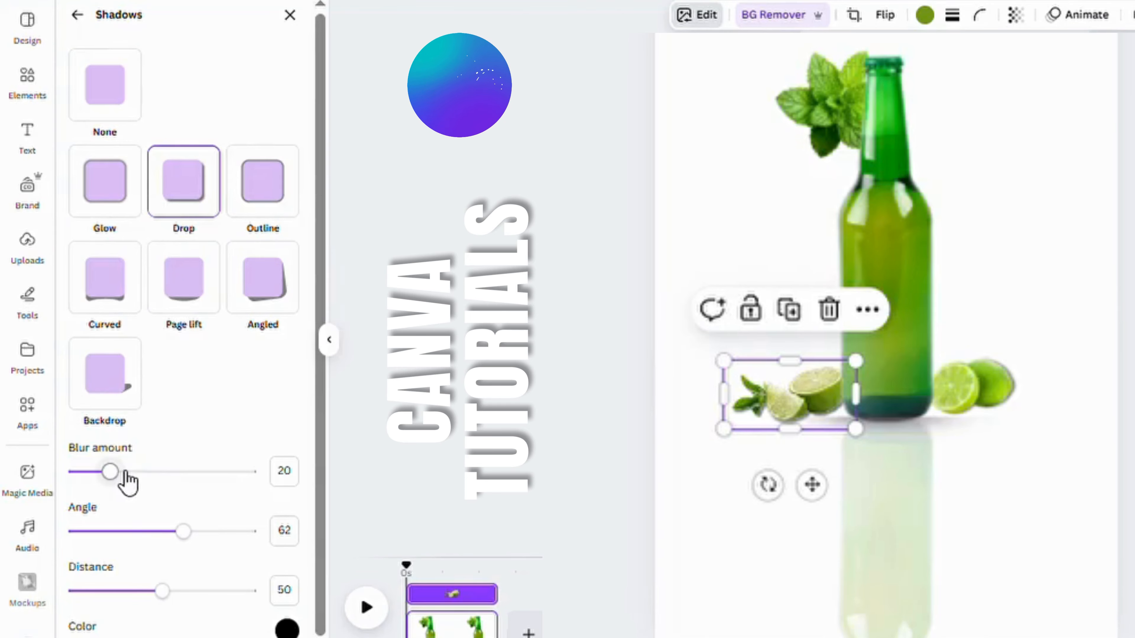
pyautogui.scroll(-1, 242, 547)
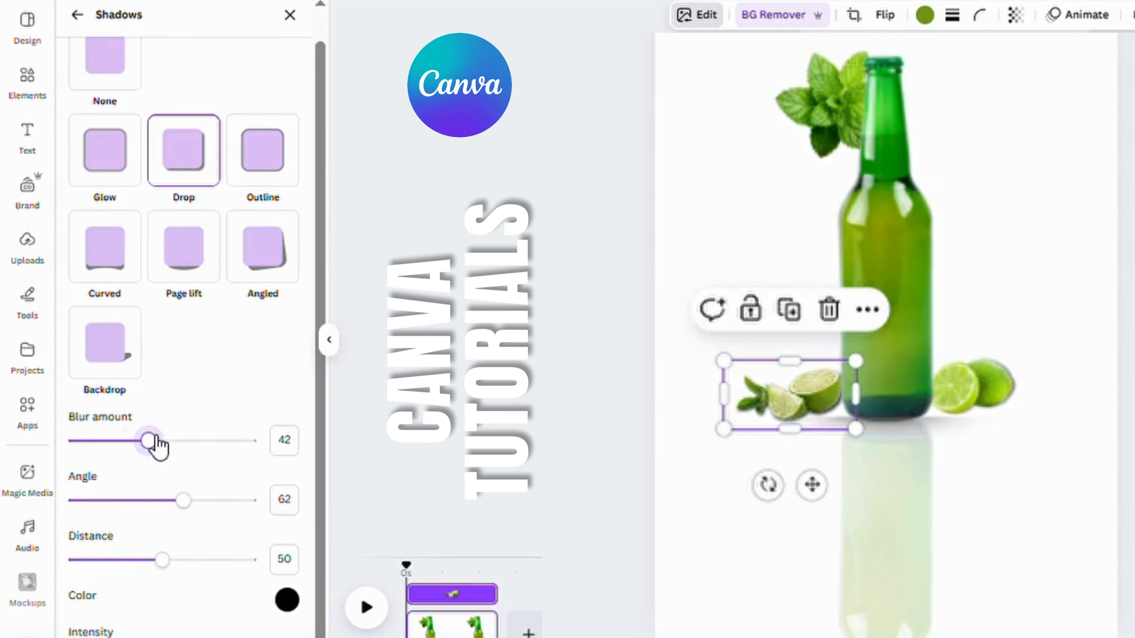
# Increase the shadow blur of the limes right of the bottle and set the shadow color to #171717
pyautogui.click(972, 386)
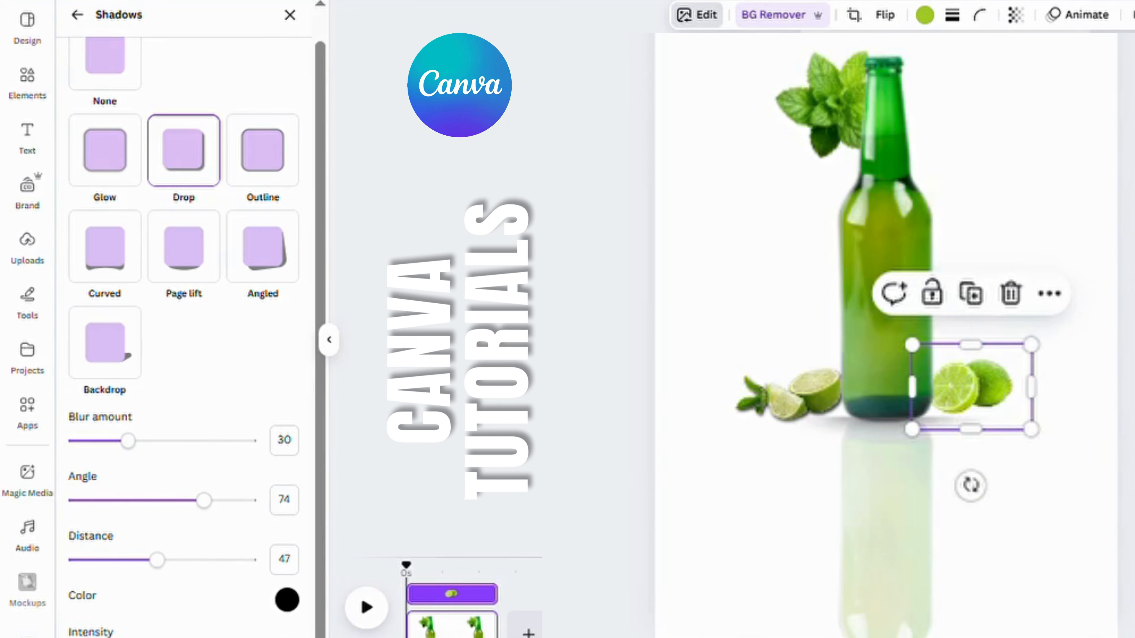
pyautogui.moveTo(130, 435); pyautogui.dragTo(149, 448)
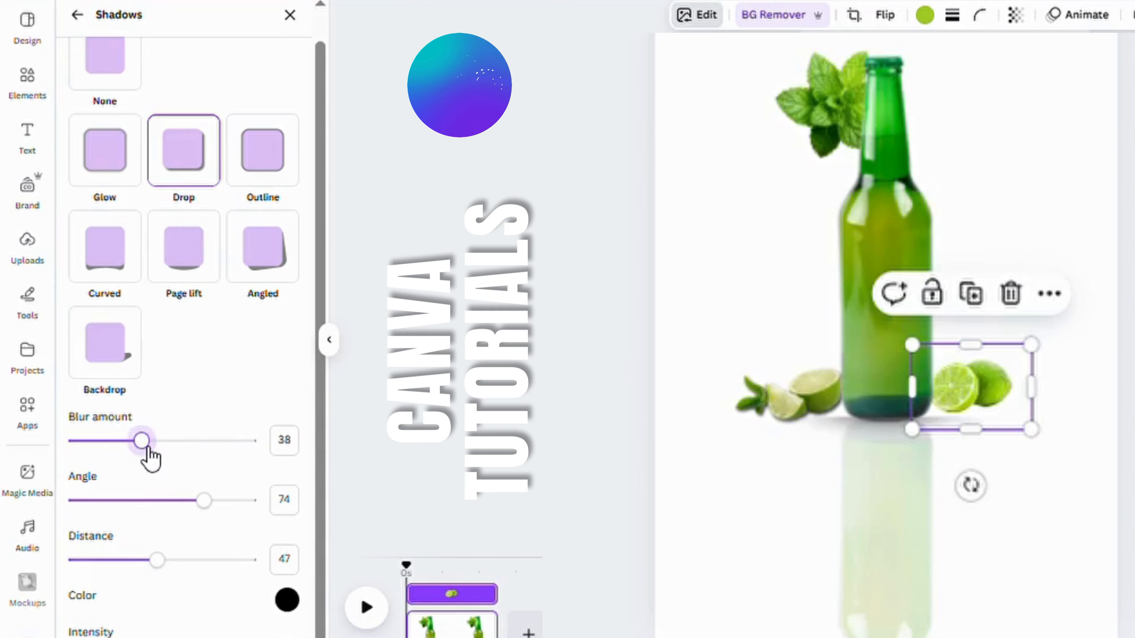
pyautogui.click(287, 600)
pyautogui.click(292, 508)
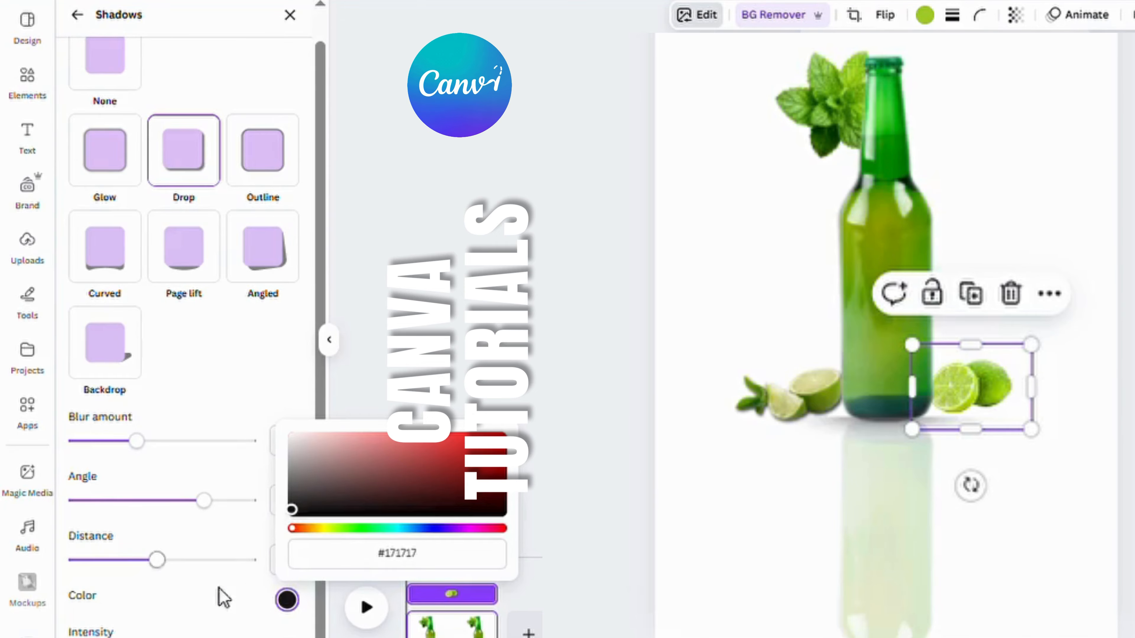
pyautogui.click(222, 595)
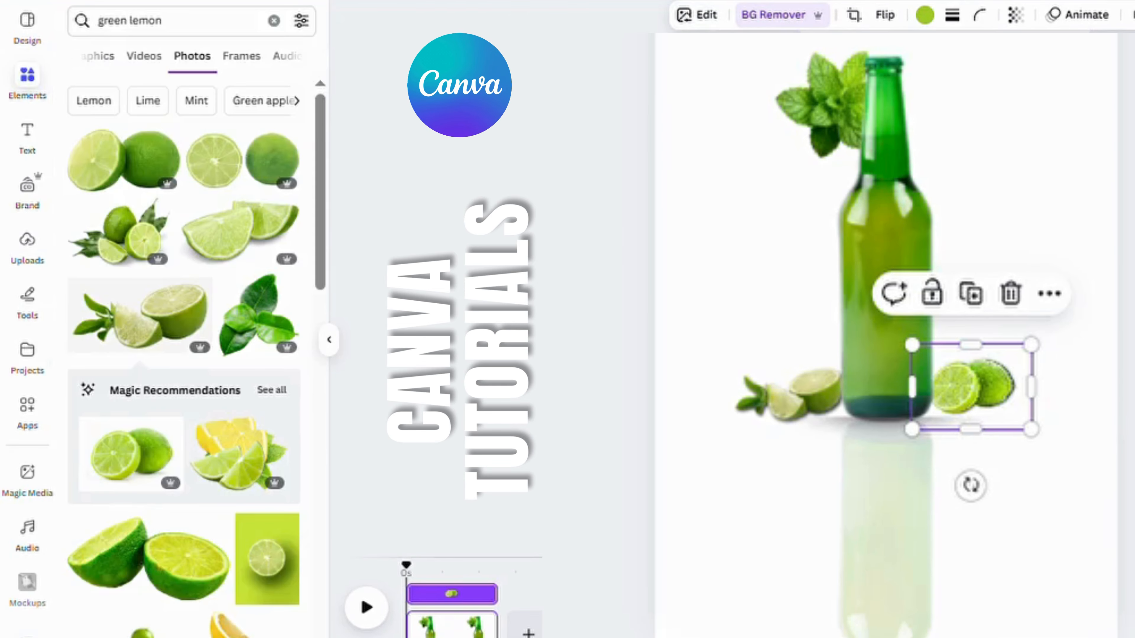
# Reopen the shadow settings of the limes right of the bottle and soften their drop shadow
pyautogui.click(1071, 436)
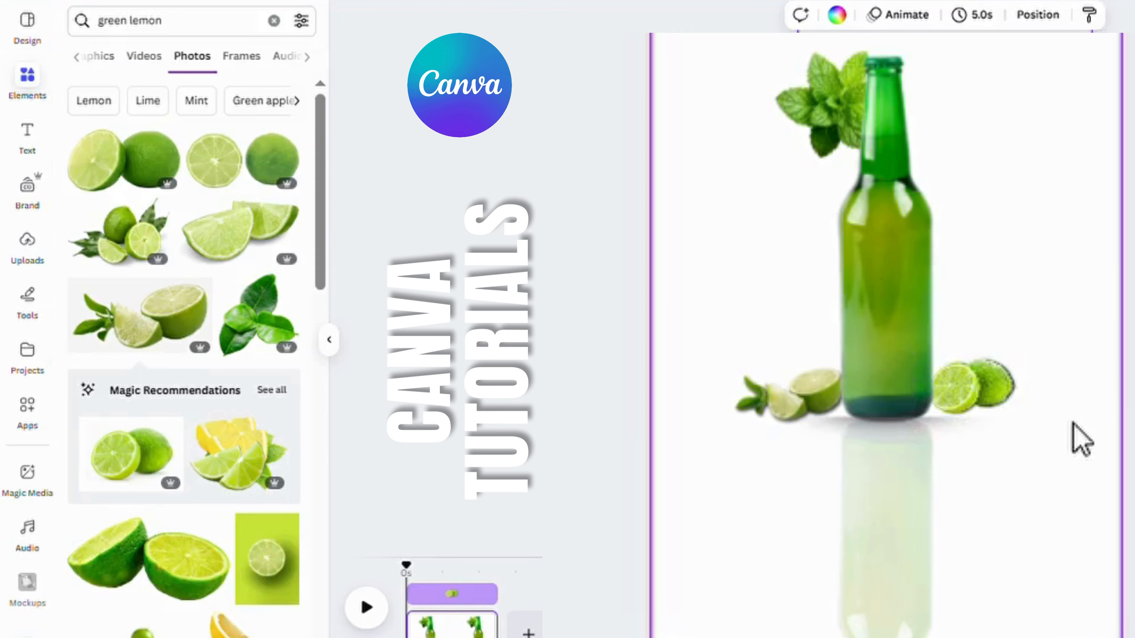
pyautogui.scroll(3, 1071, 440)
pyautogui.click(1105, 380)
pyautogui.press('Escape')
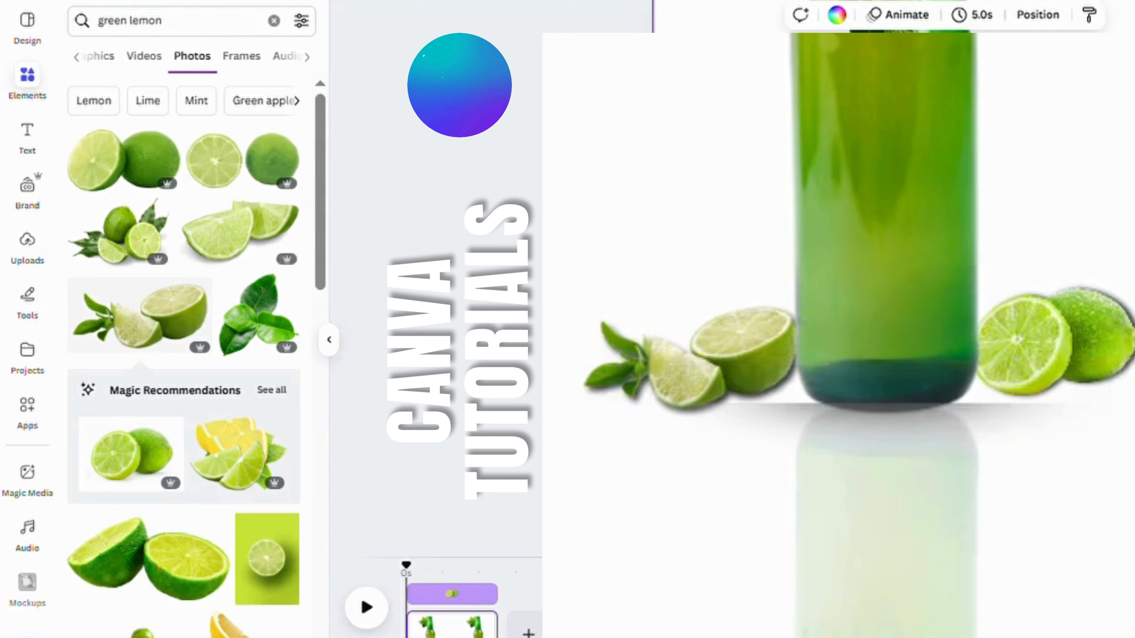
pyautogui.click(1061, 347)
pyautogui.click(715, 18)
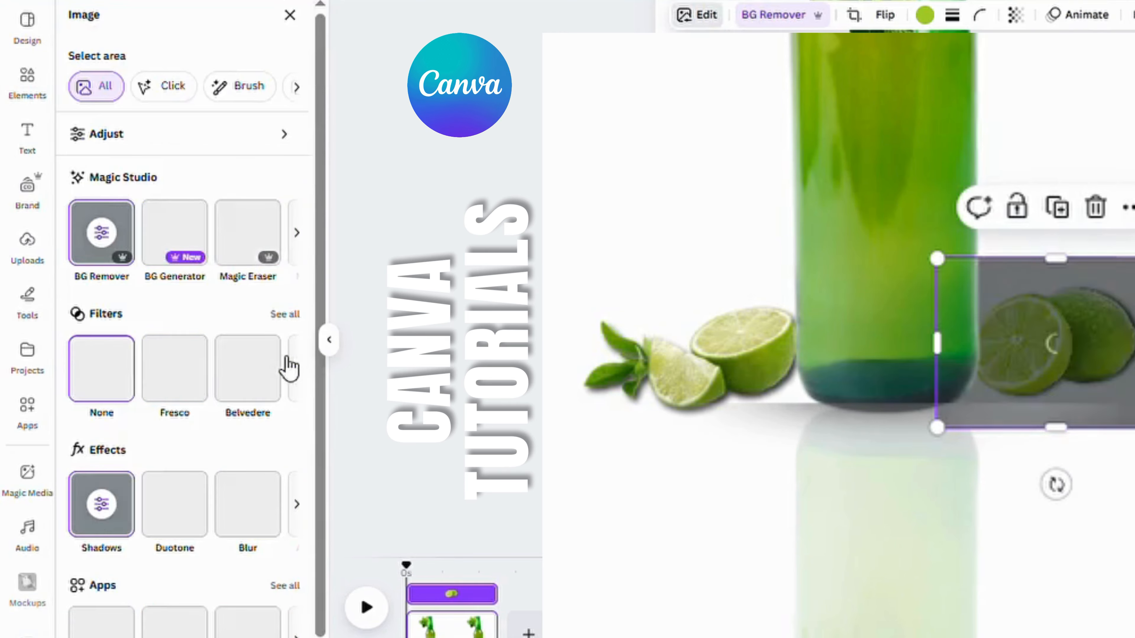
pyautogui.click(122, 510)
pyautogui.moveTo(202, 546)
pyautogui.mouseDown()
pyautogui.moveTo(216, 544)
pyautogui.moveTo(147, 550)
pyautogui.moveTo(212, 549)
pyautogui.moveTo(187, 535)
pyautogui.mouseUp()
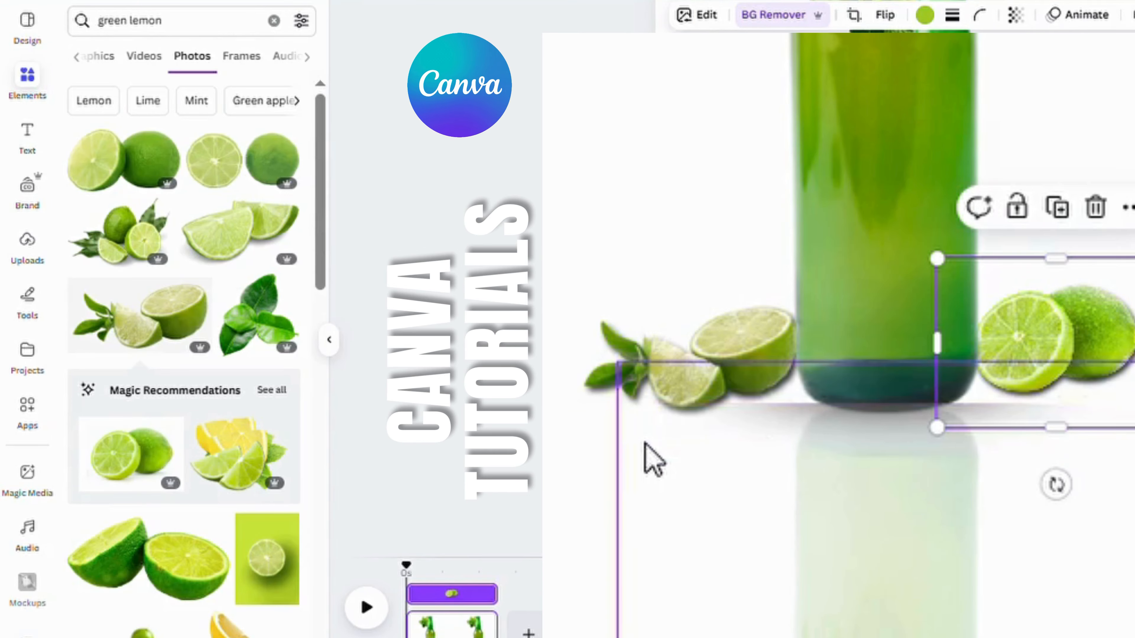
pyautogui.scroll(-2, 646, 461)
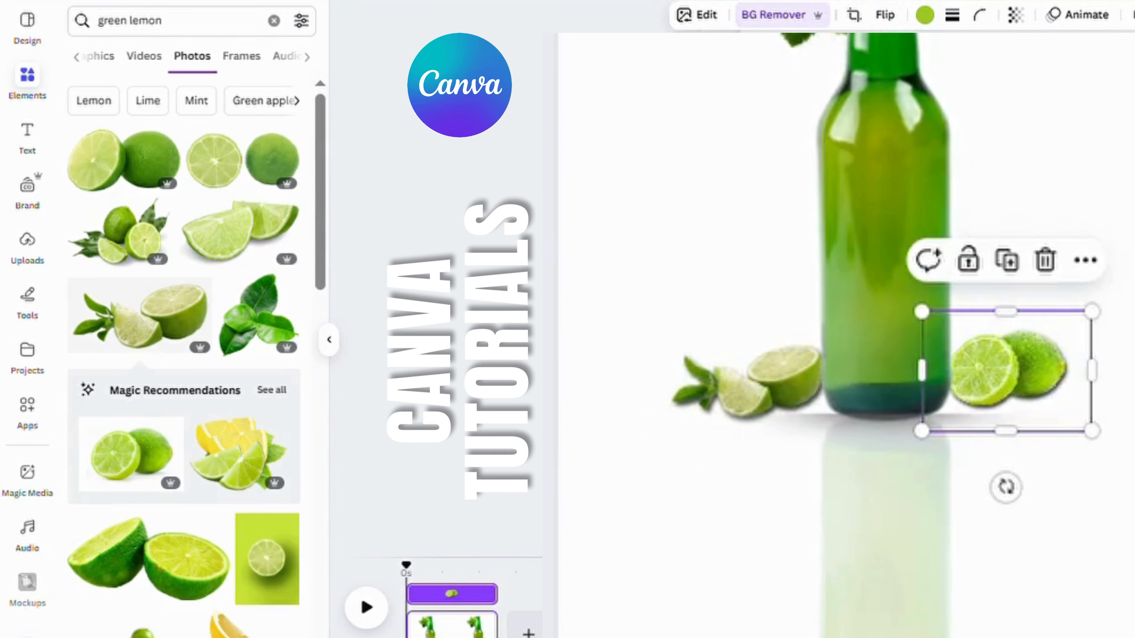
pyautogui.press('Escape')
# Search the elements for "water splash", narrow the results to graphics, and add the curved blue splash to the page
pyautogui.click(272, 23)
pyautogui.write('wate')
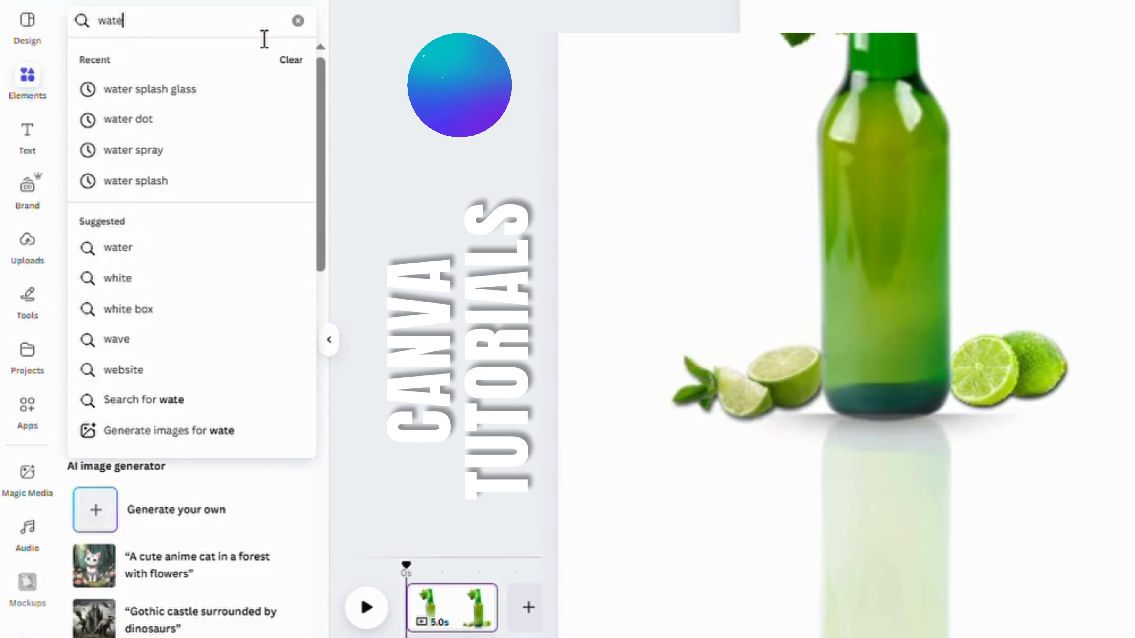
pyautogui.write('r splash')
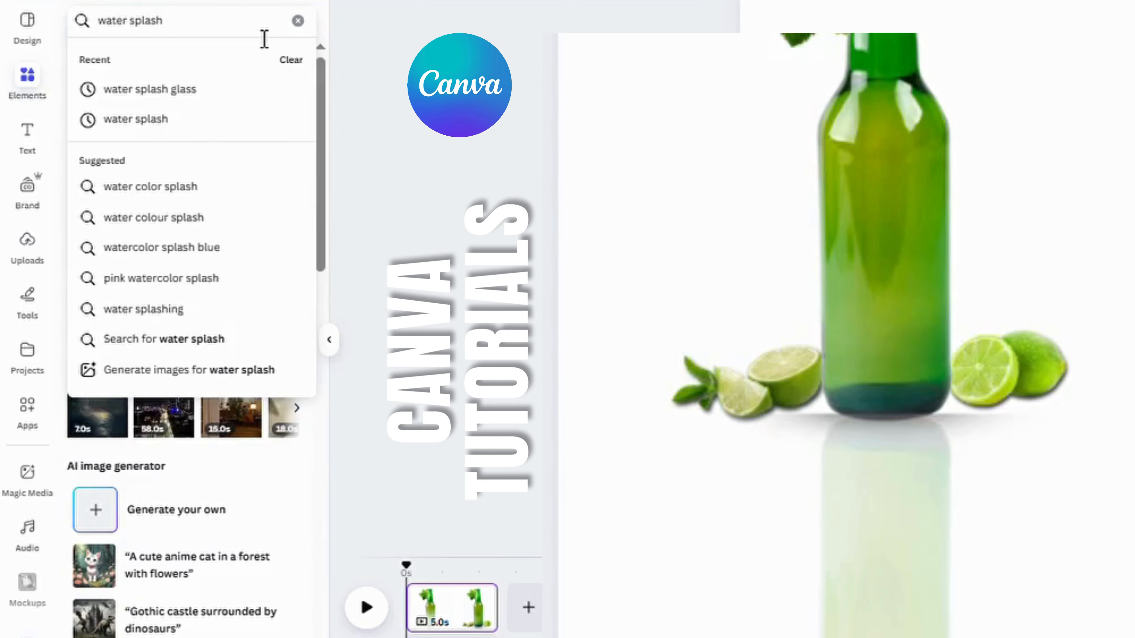
pyautogui.press('Return')
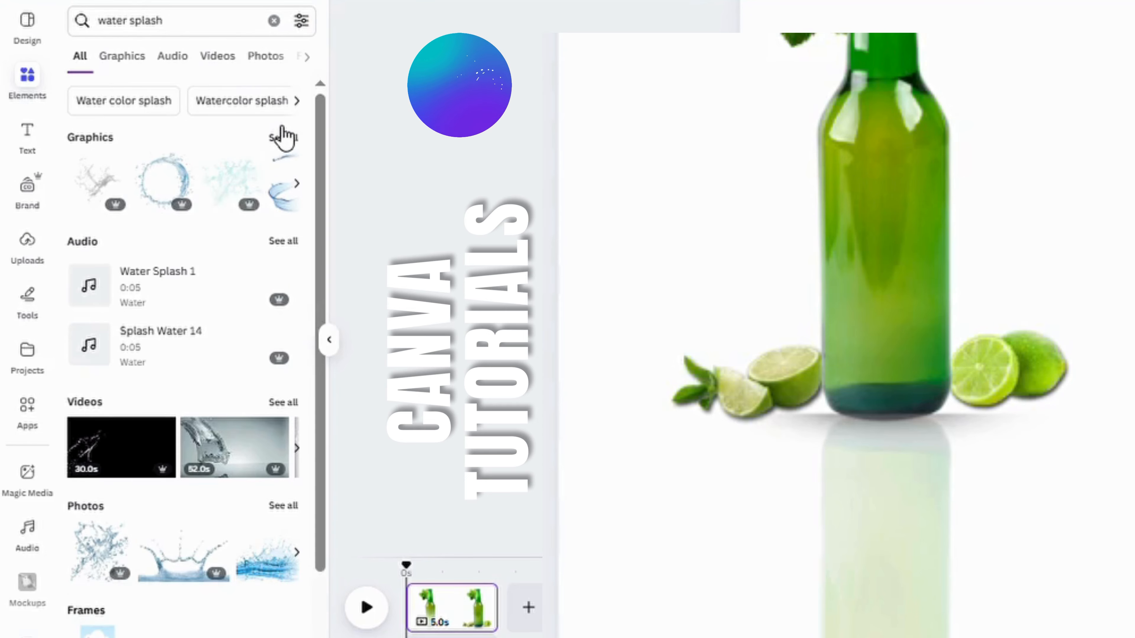
pyautogui.scroll(-3, 223, 456)
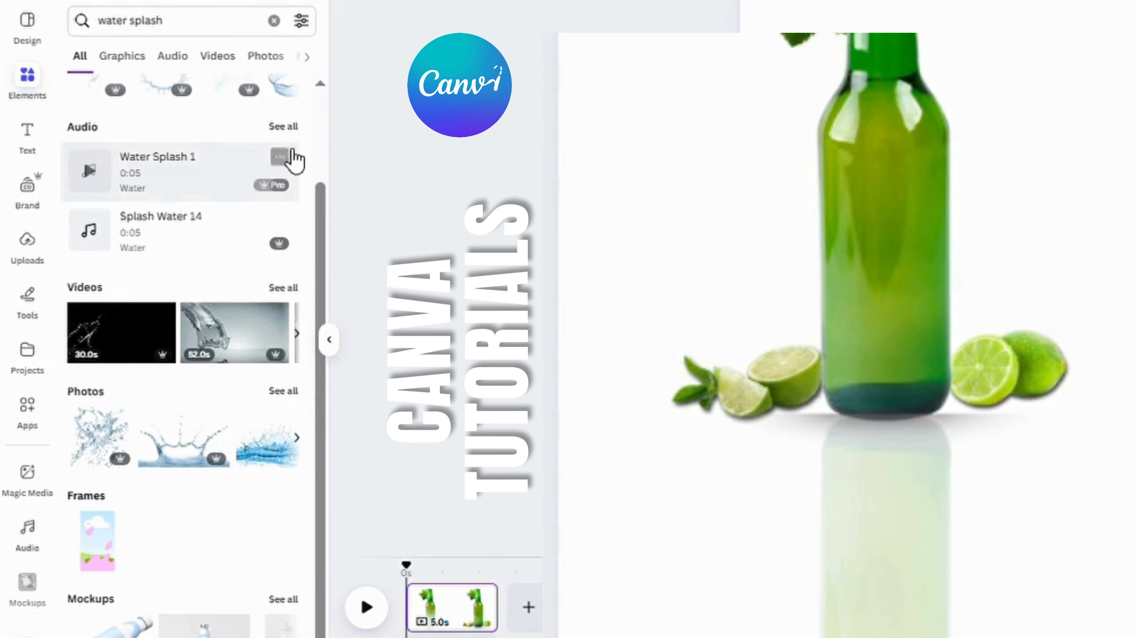
pyautogui.scroll(3, 290, 178)
pyautogui.click(283, 137)
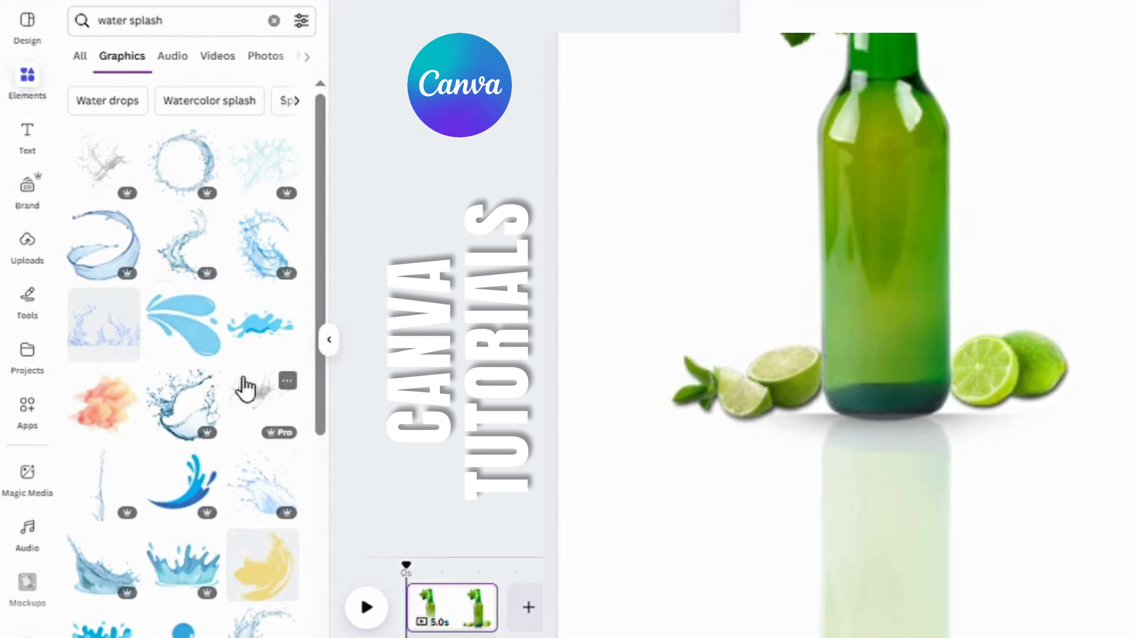
pyautogui.click(251, 255)
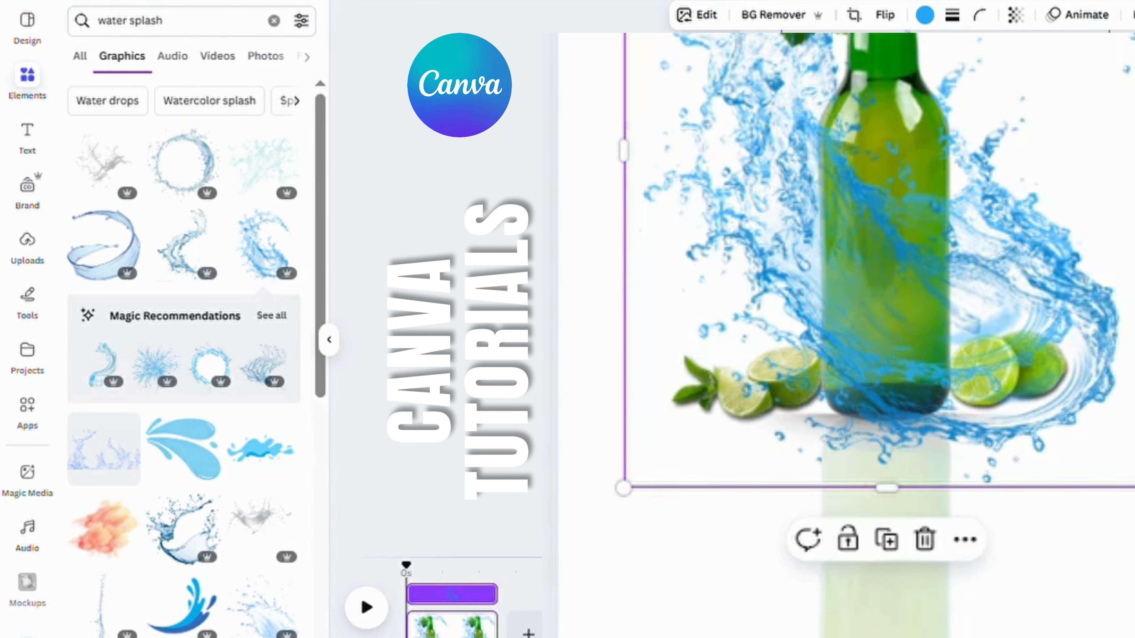
# Scale the water splash down slightly and position it so it swirls around the bottle
pyautogui.click(545, 223)
pyautogui.click(886, 259)
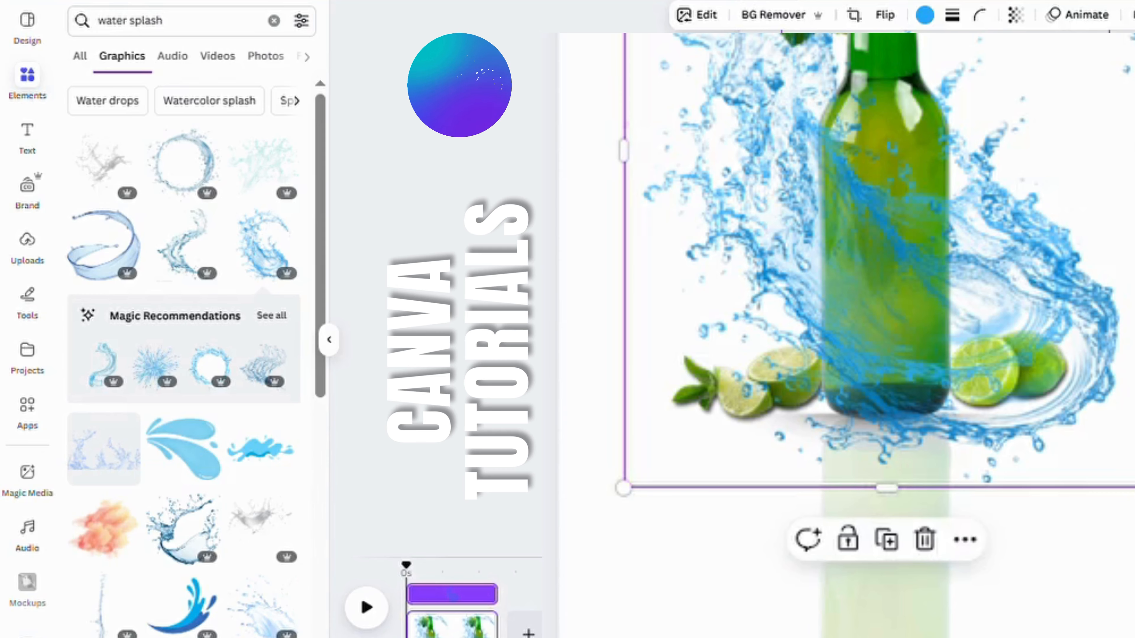
pyautogui.moveTo(1134, 487); pyautogui.dragTo(1094, 460)
pyautogui.moveTo(886, 170); pyautogui.dragTo(869, 217)
pyautogui.click(1119, 233)
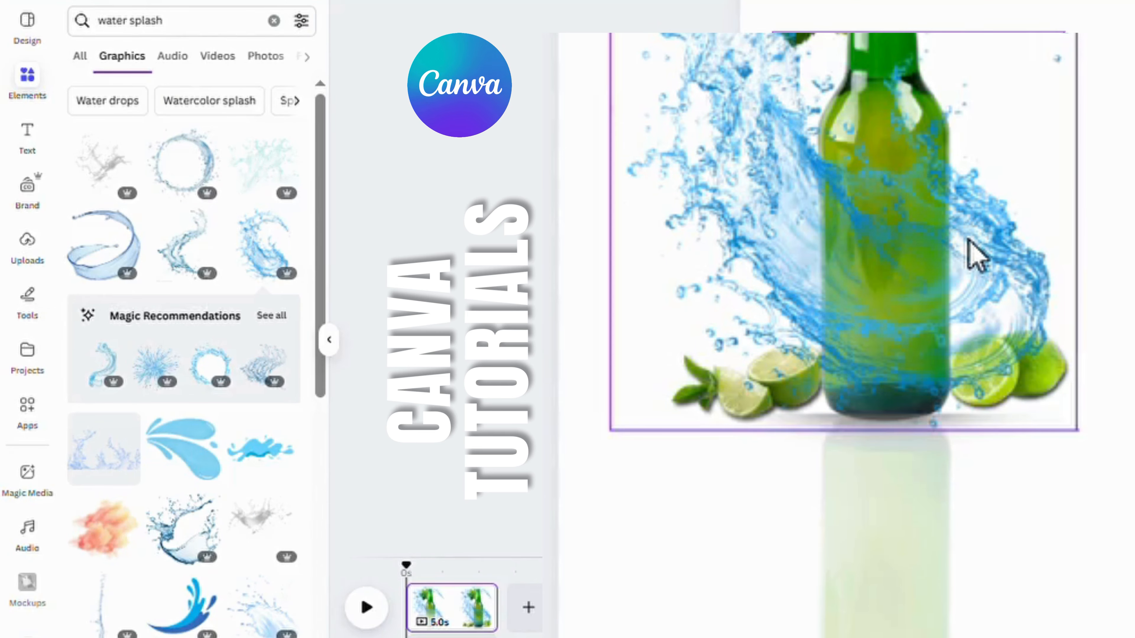
pyautogui.moveTo(723, 178)
pyautogui.mouseDown()
pyautogui.moveTo(760, 201)
pyautogui.moveTo(737, 181)
pyautogui.mouseUp()
# Adjust the water splash to temperature 58 and tint -50, and lower its vibrance
pyautogui.click(713, 16)
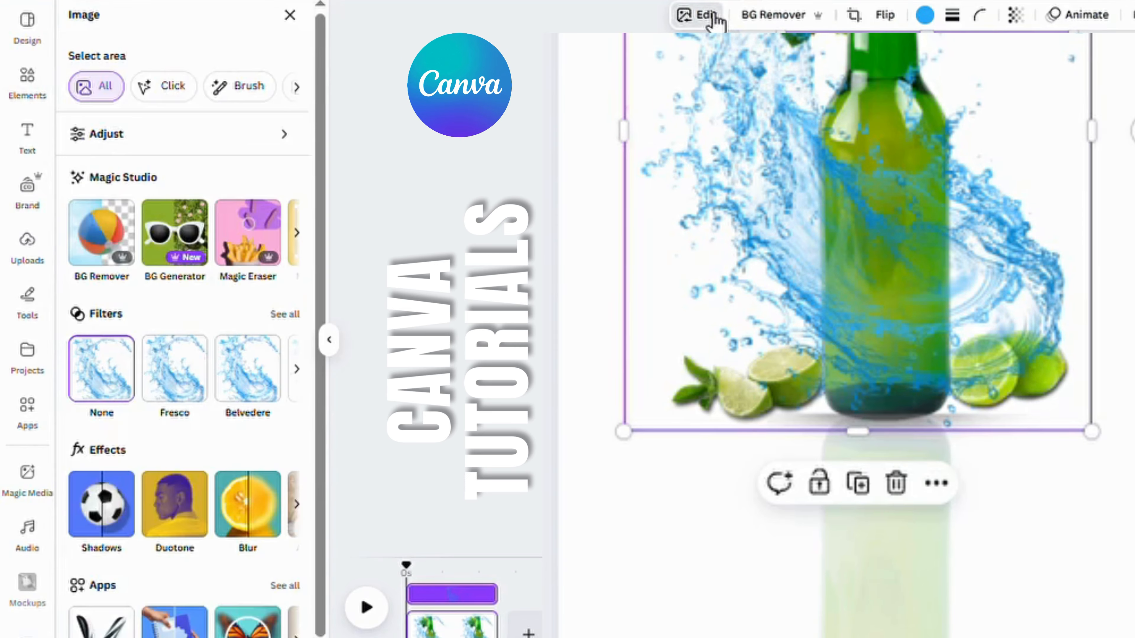
pyautogui.click(113, 136)
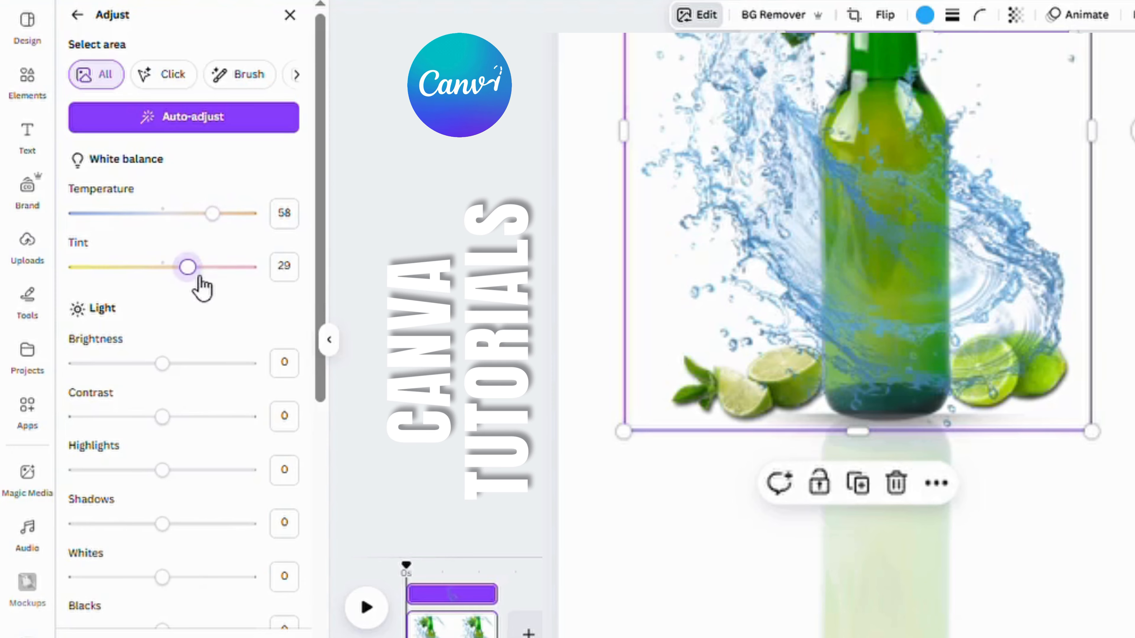
pyautogui.moveTo(200, 277); pyautogui.dragTo(151, 290)
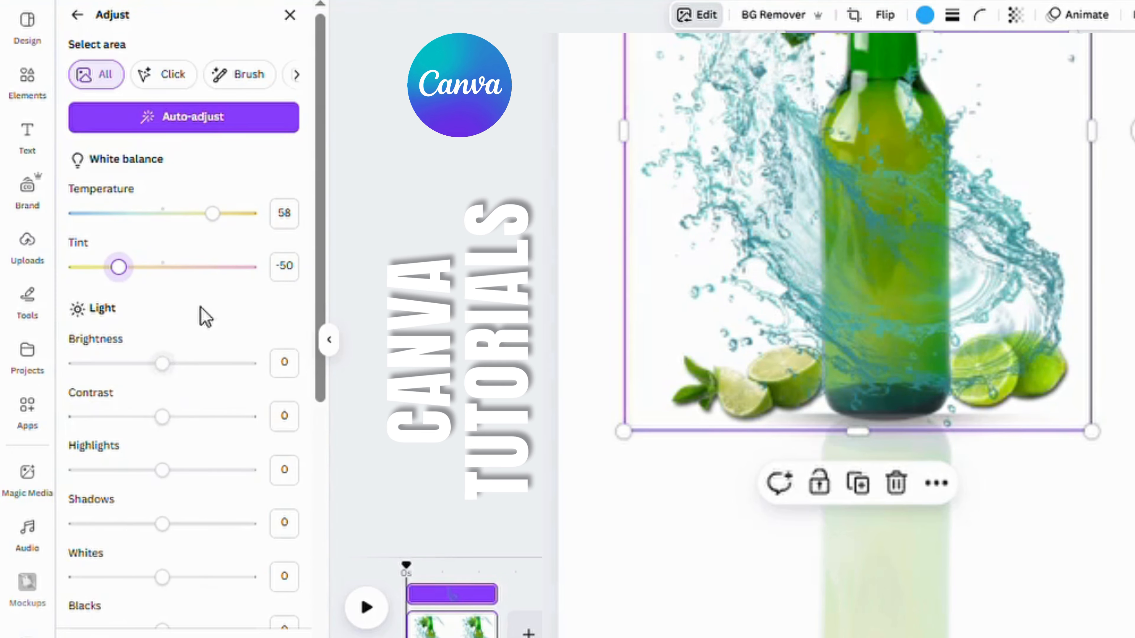
pyautogui.scroll(-3, 209, 422)
pyautogui.scroll(-3, 200, 487)
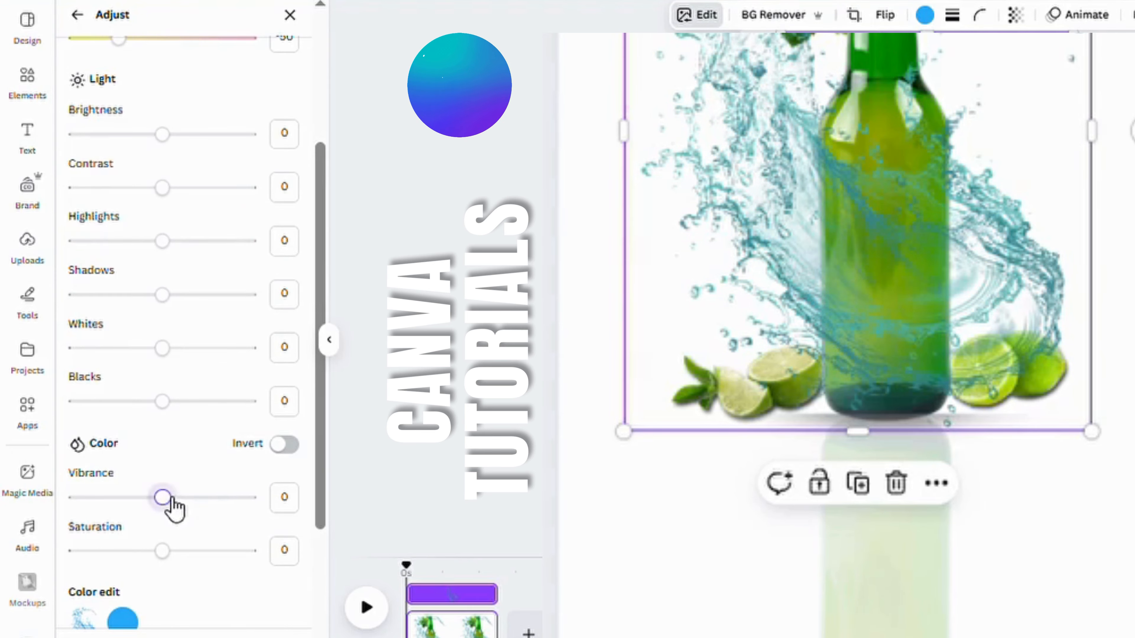
pyautogui.moveTo(171, 499); pyautogui.dragTo(128, 522)
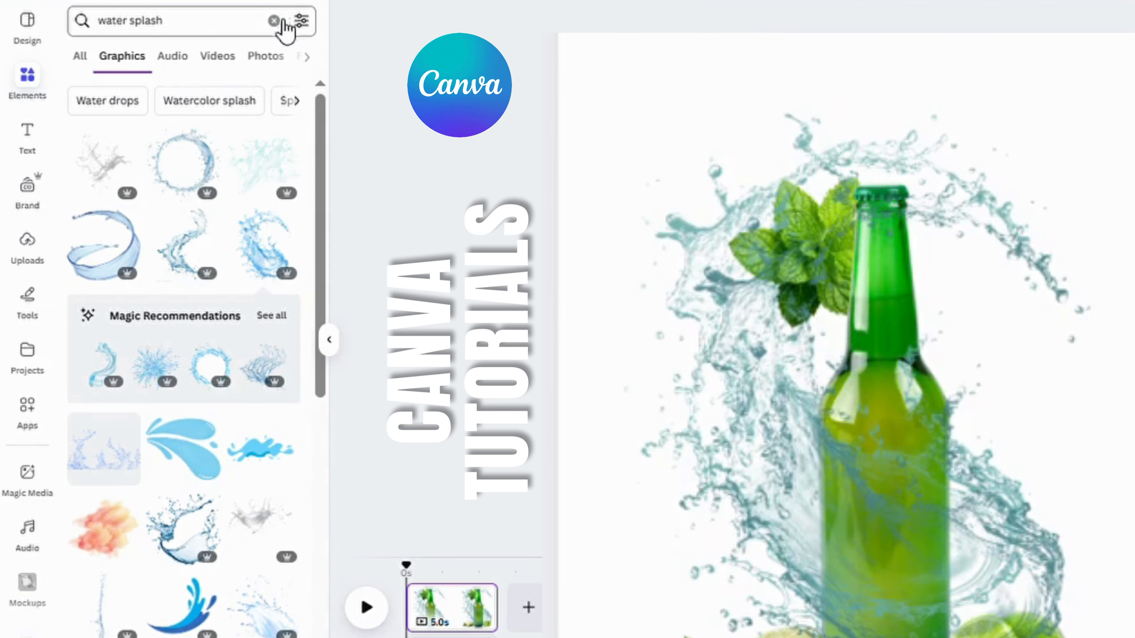
# Reorder the layers so both lime images, the reflection and the ground shadow lie above the water splash, with the bottle directly below it
pyautogui.click(274, 21)
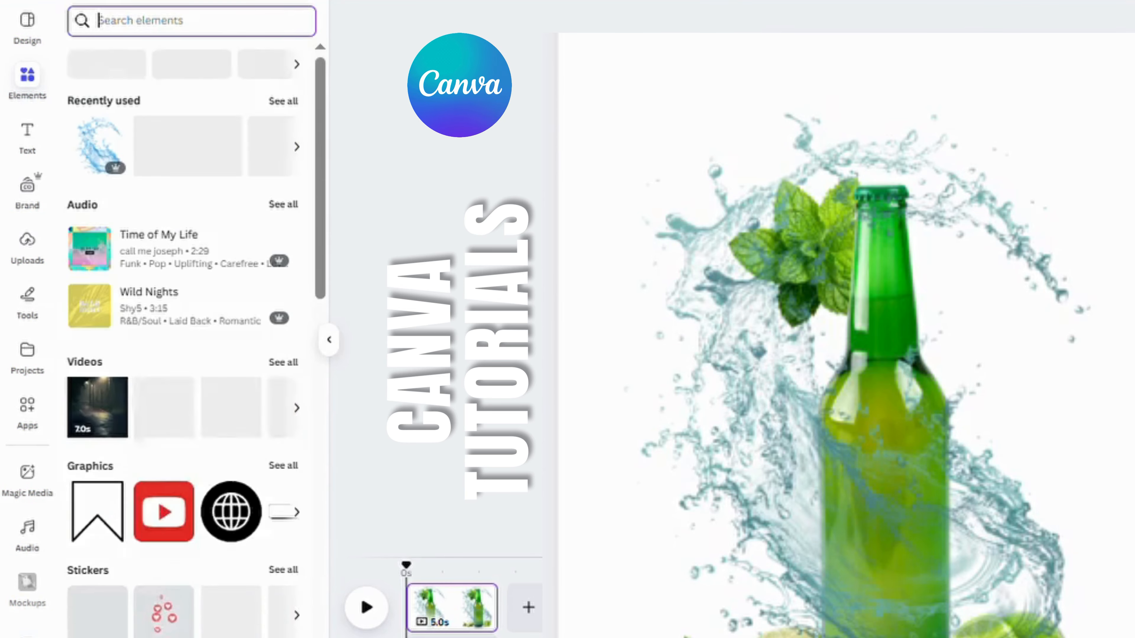
pyautogui.click(971, 107)
pyautogui.click(996, 134)
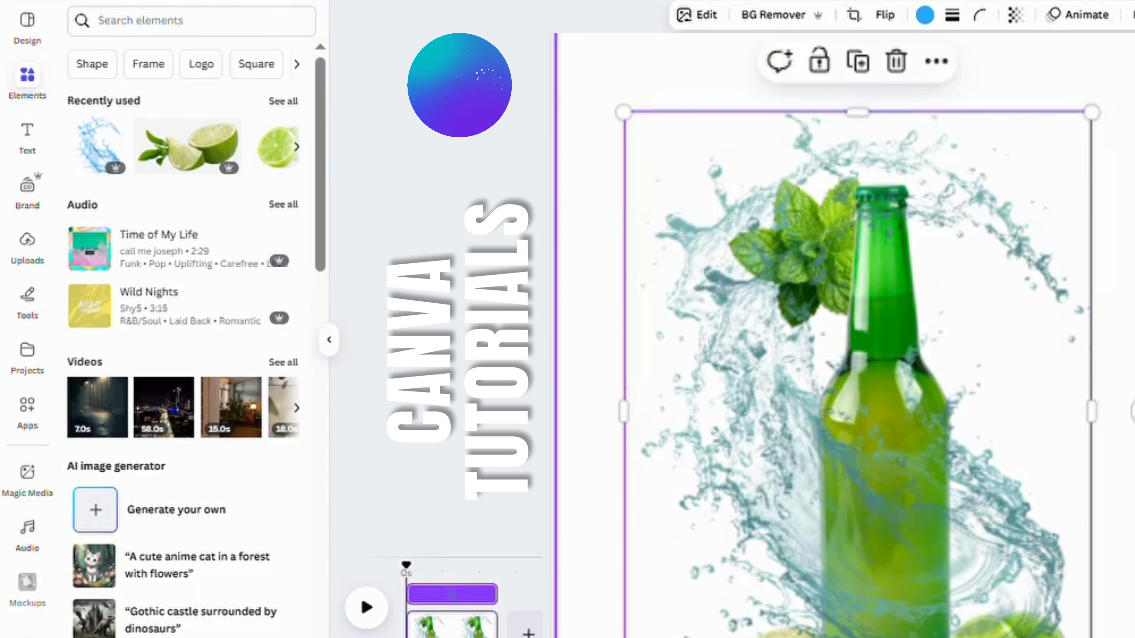
pyautogui.click(1129, 15)
pyautogui.moveTo(92, 152); pyautogui.dragTo(92, 334)
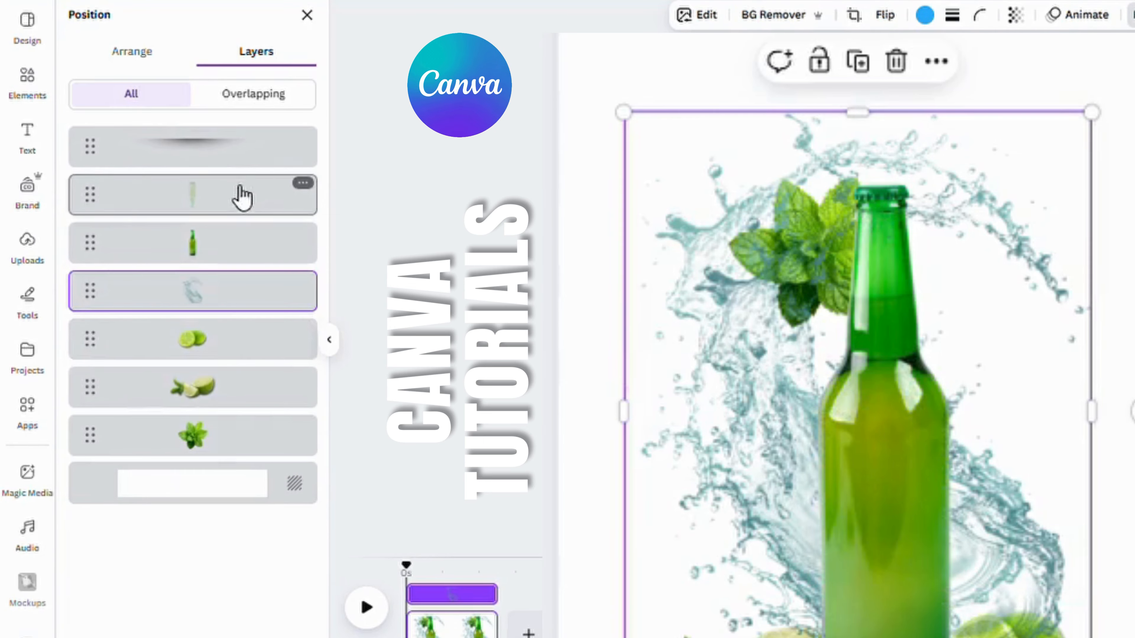
pyautogui.moveTo(105, 244); pyautogui.dragTo(105, 293)
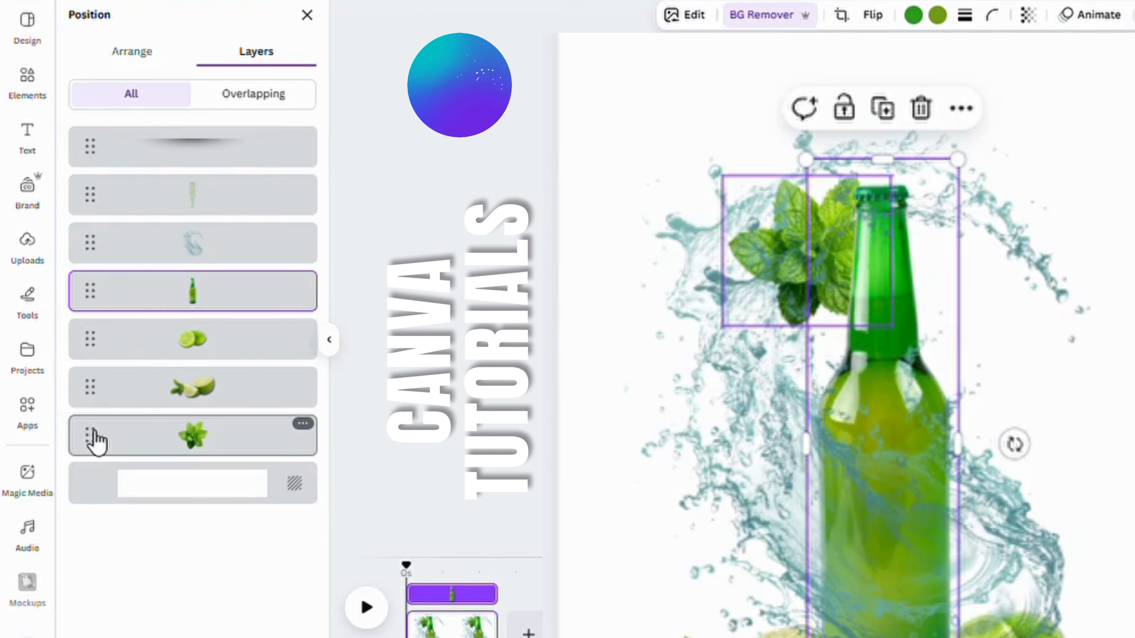
pyautogui.moveTo(91, 387); pyautogui.dragTo(94, 228)
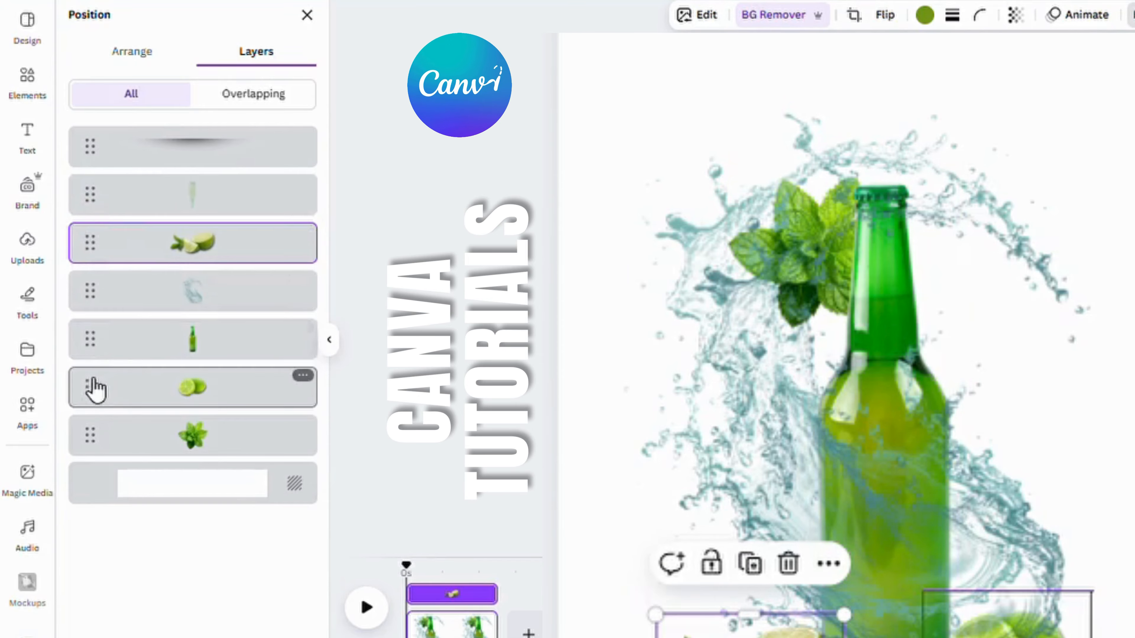
pyautogui.moveTo(93, 387); pyautogui.dragTo(96, 237)
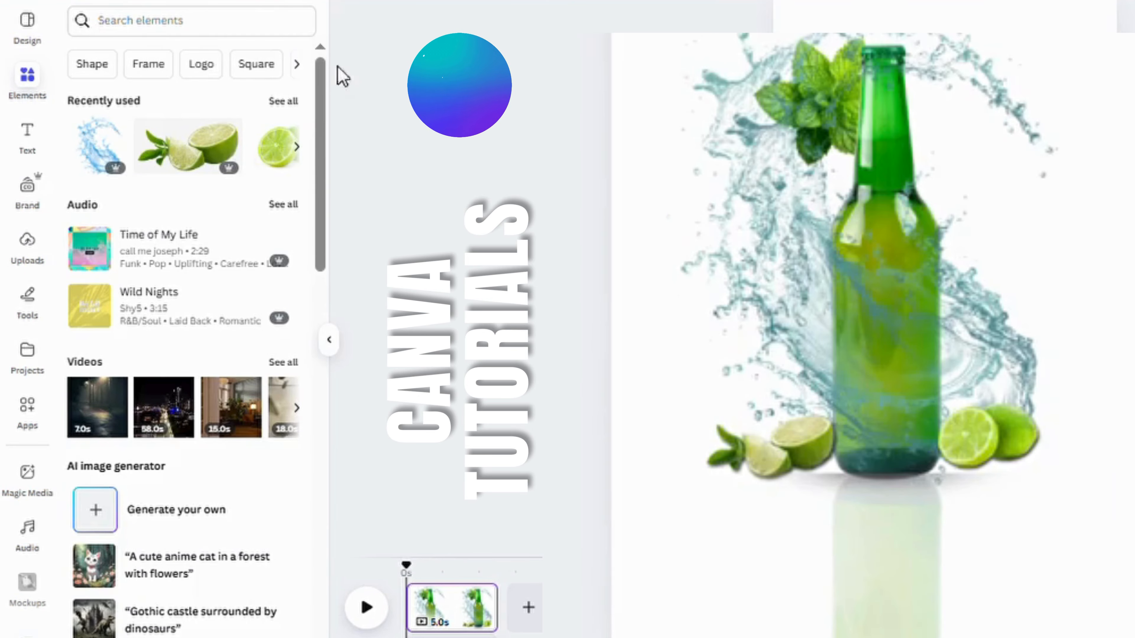
# Search the elements for "green background", show only videos, and add the 14-second dark clip with green particles
pyautogui.click(263, 32)
pyautogui.write('green')
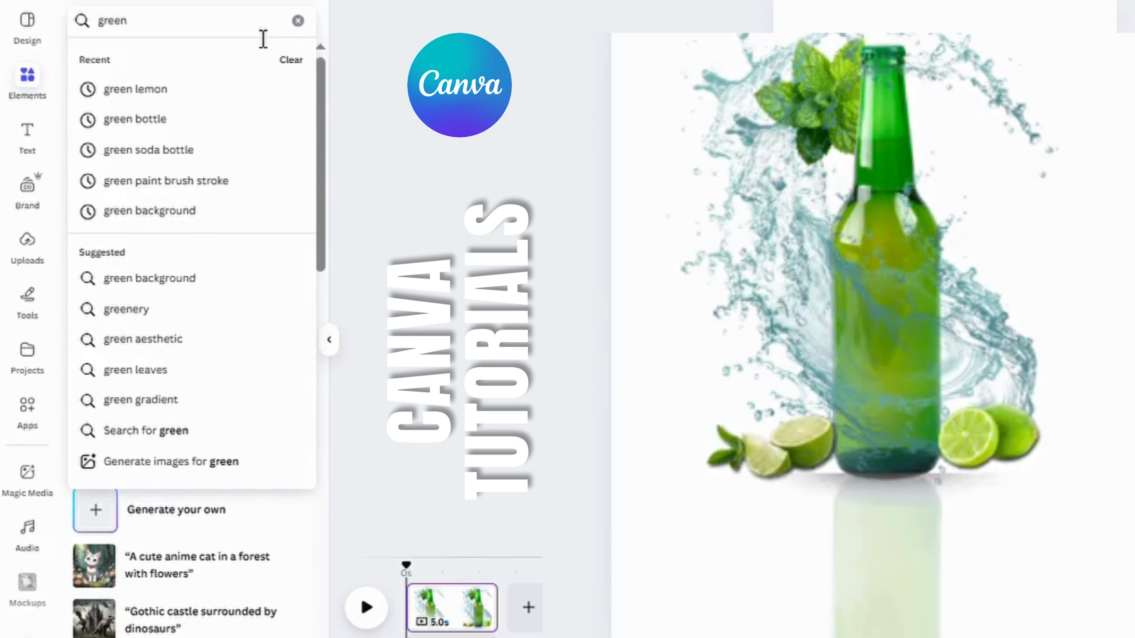
pyautogui.write(' backgr')
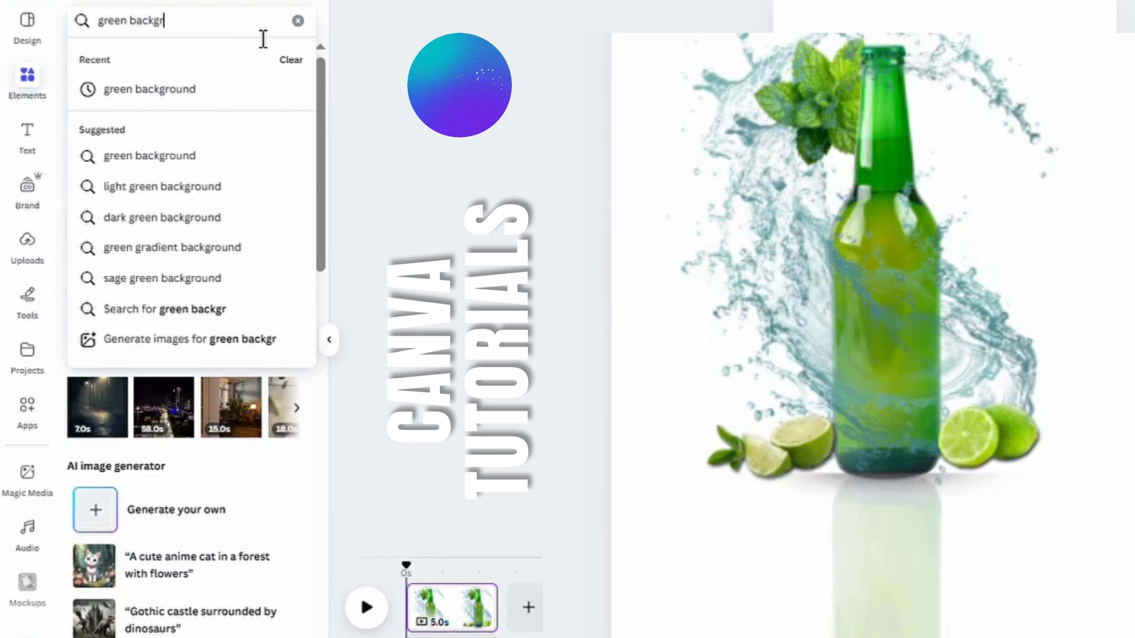
pyautogui.click(193, 92)
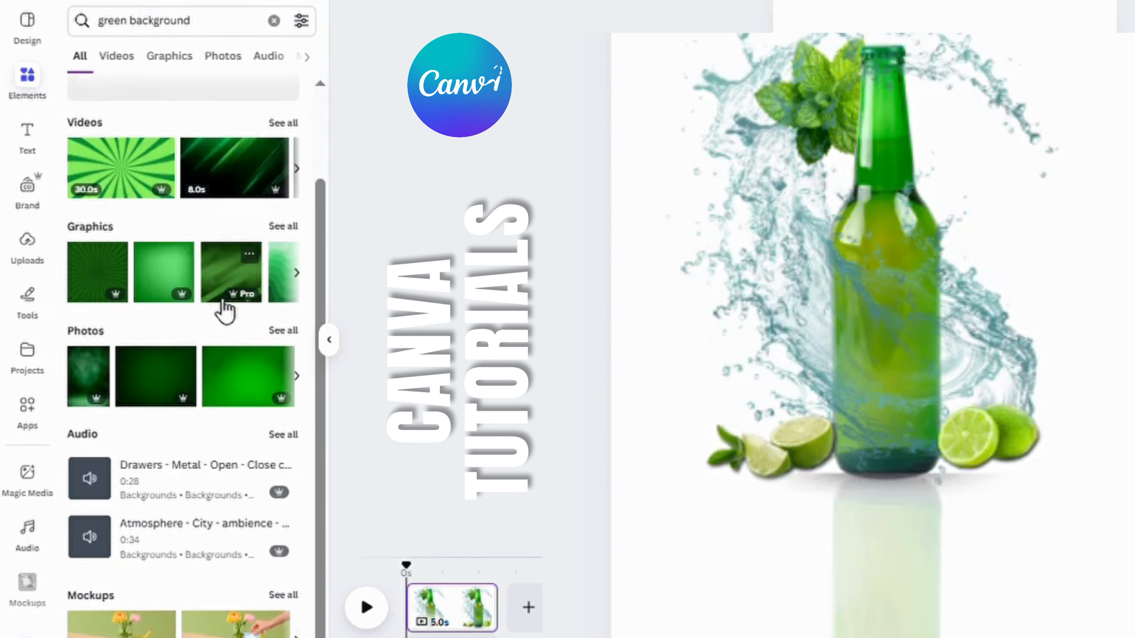
pyautogui.click(283, 123)
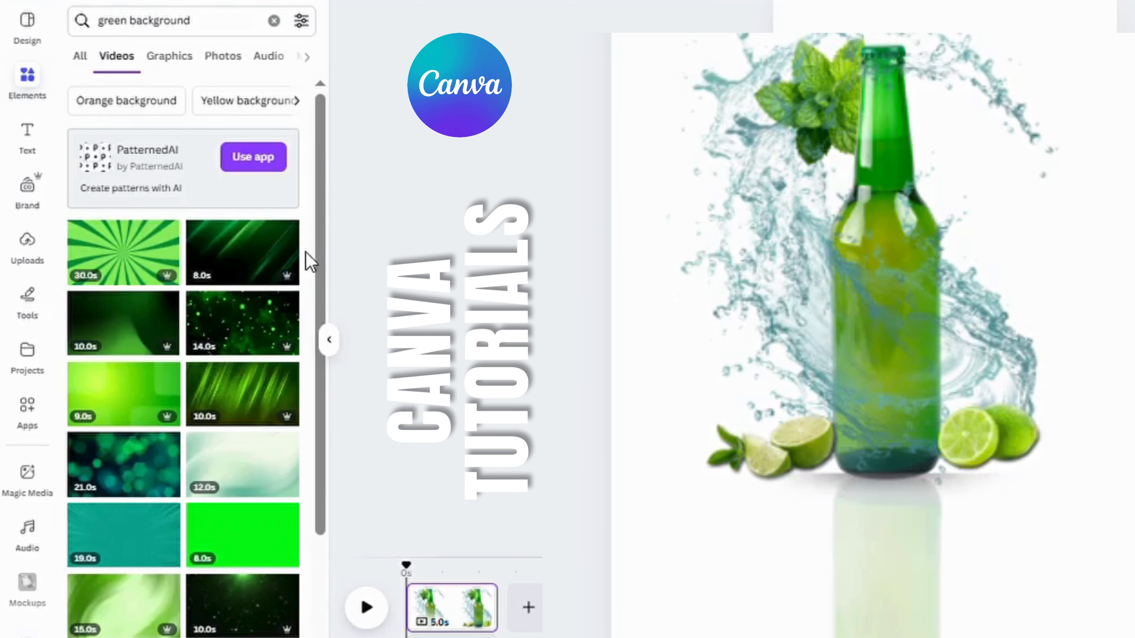
pyautogui.click(279, 333)
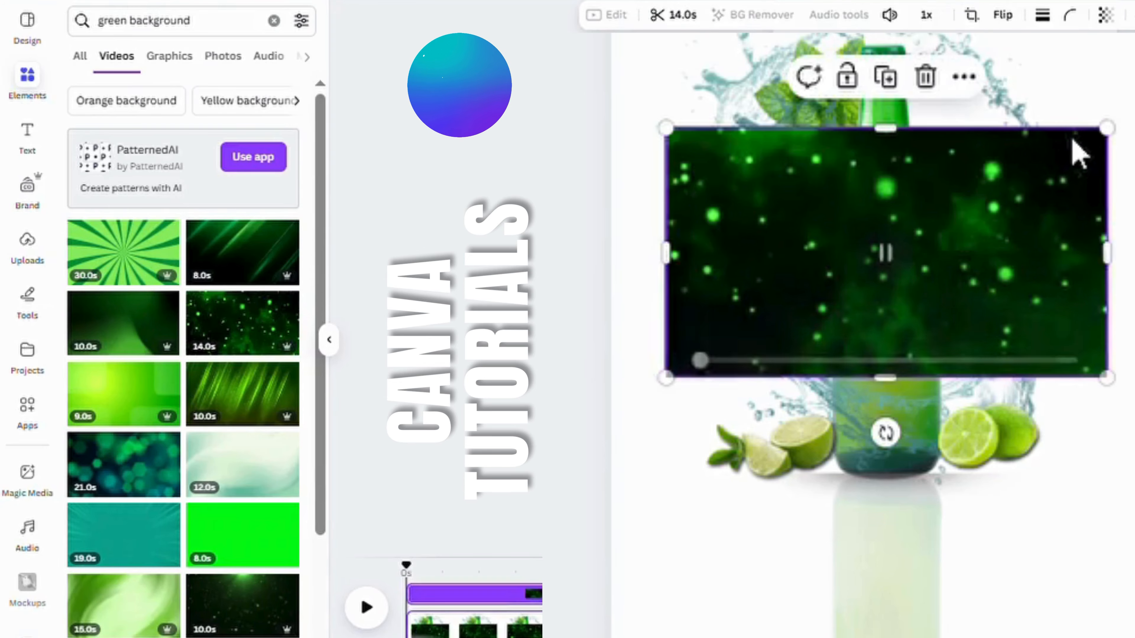
# Enlarge the green particle video to cover the full page height and trim its sides to the page width
pyautogui.moveTo(982, 246); pyautogui.dragTo(923, 4)
pyautogui.moveTo(1000, 77); pyautogui.dragTo(1134, 594)
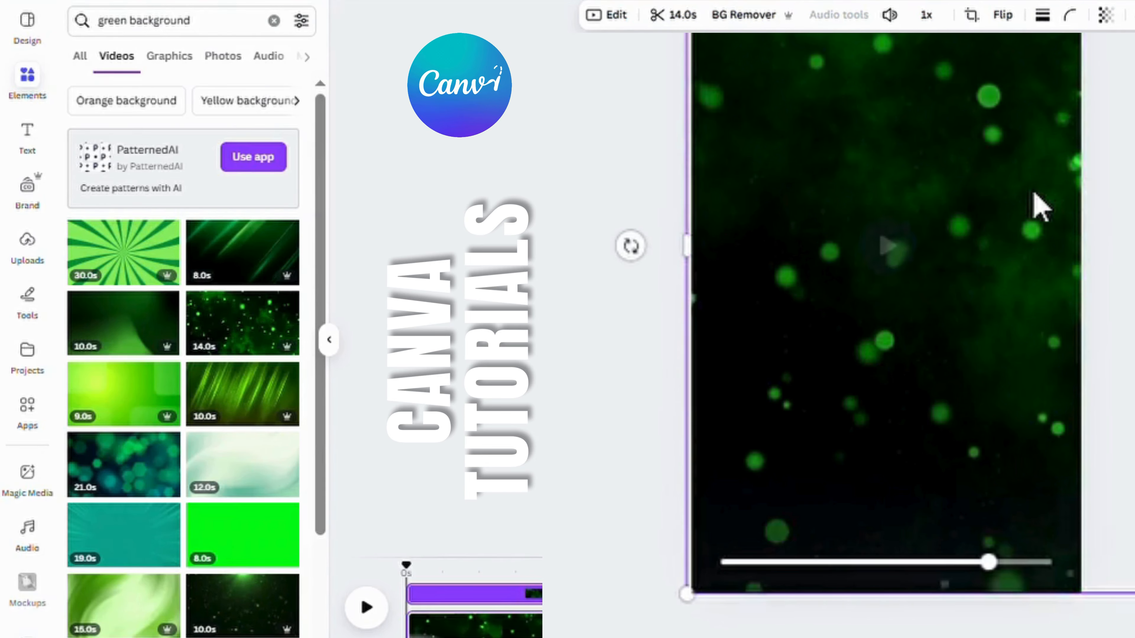
pyautogui.scroll(-1, 1132, 332)
pyautogui.moveTo(1133, 308); pyautogui.dragTo(1062, 307)
pyautogui.moveTo(740, 283)
pyautogui.mouseDown()
pyautogui.moveTo(765, 266)
pyautogui.moveTo(745, 268)
pyautogui.mouseUp()
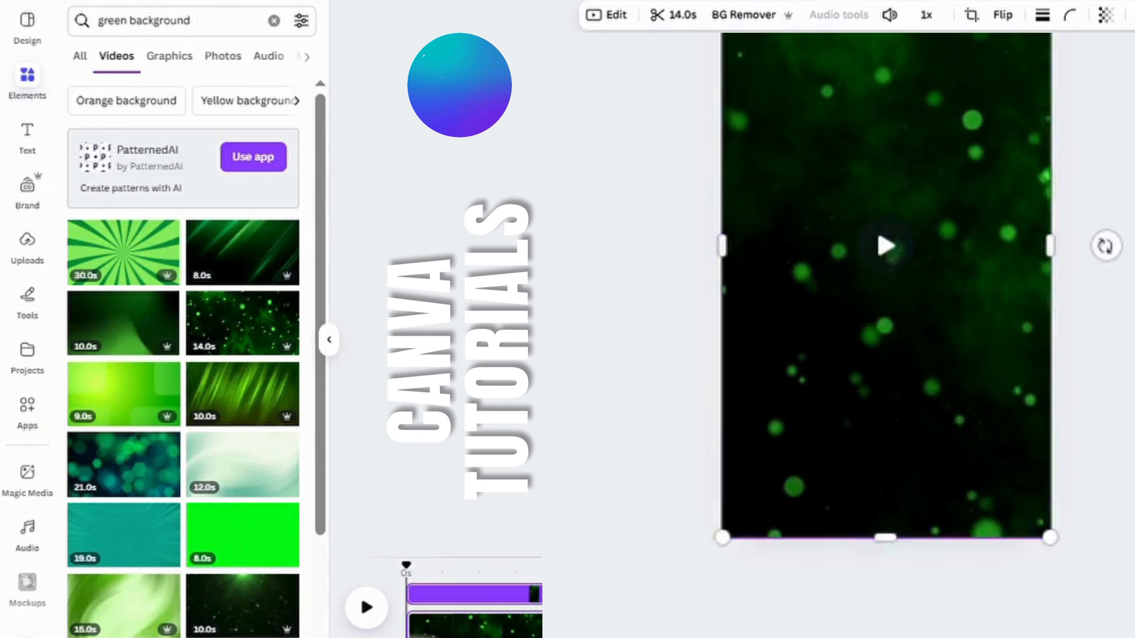
# Move the green particle video behind the bottle, limes, mint and water splash
pyautogui.hotkey('alt', '1')
pyautogui.moveTo(94, 152); pyautogui.dragTo(105, 483)
pyautogui.hotkey('alt', '1')
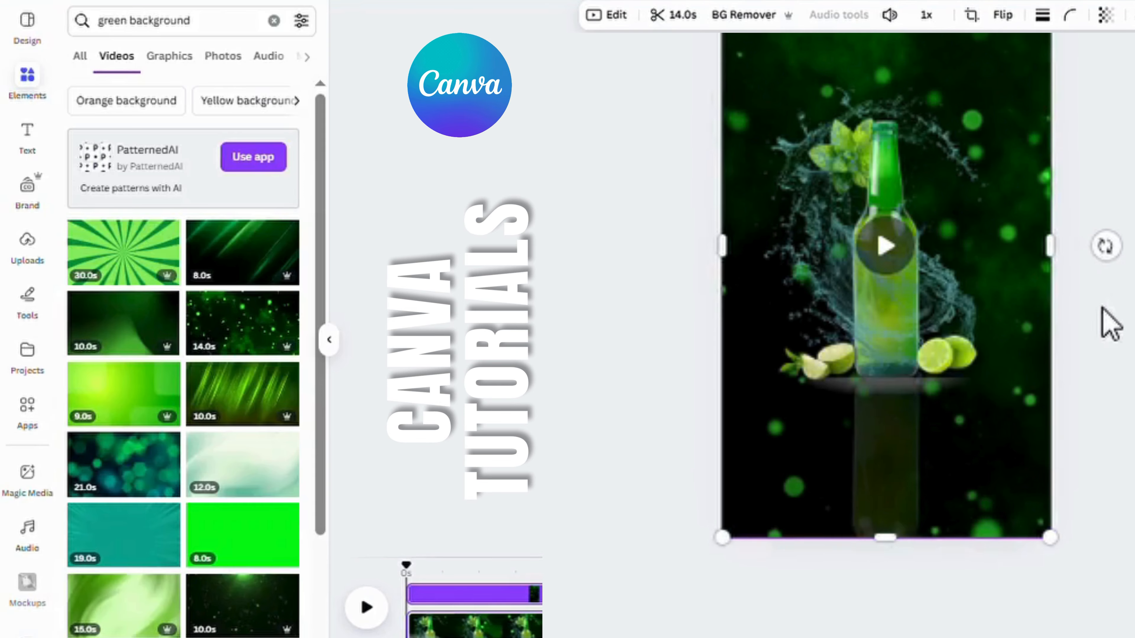
# Fine-tune the placement of the limes on both sides of the bottle, nudging the cut limes with leaves slightly away from it
pyautogui.scroll(4, 1121, 360)
pyautogui.click(1046, 421)
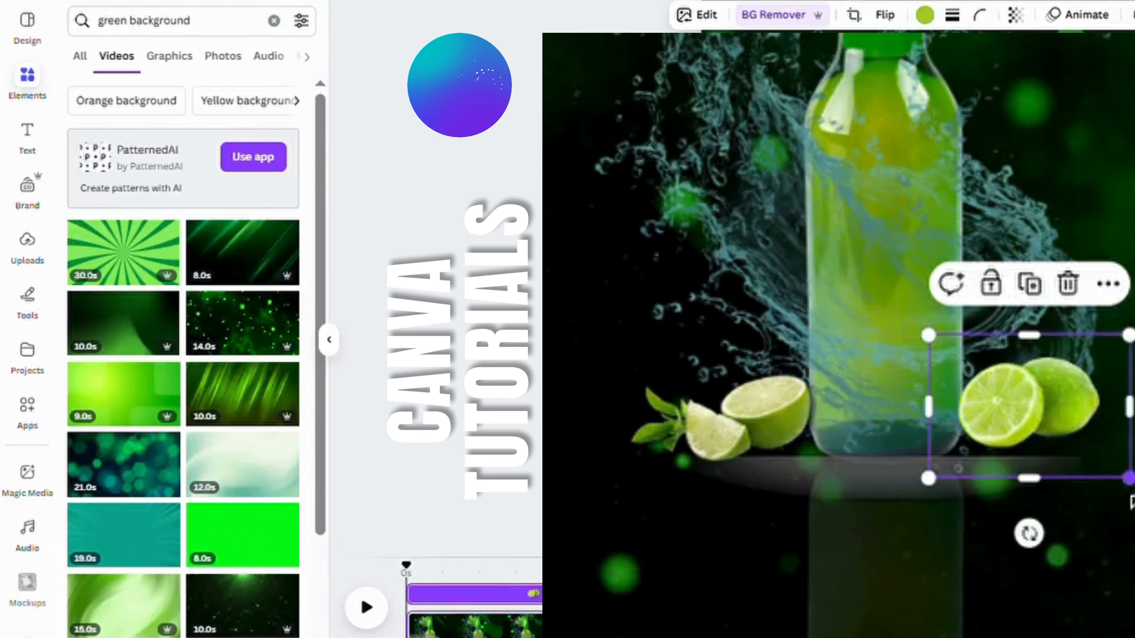
pyautogui.scroll(3, 1046, 420)
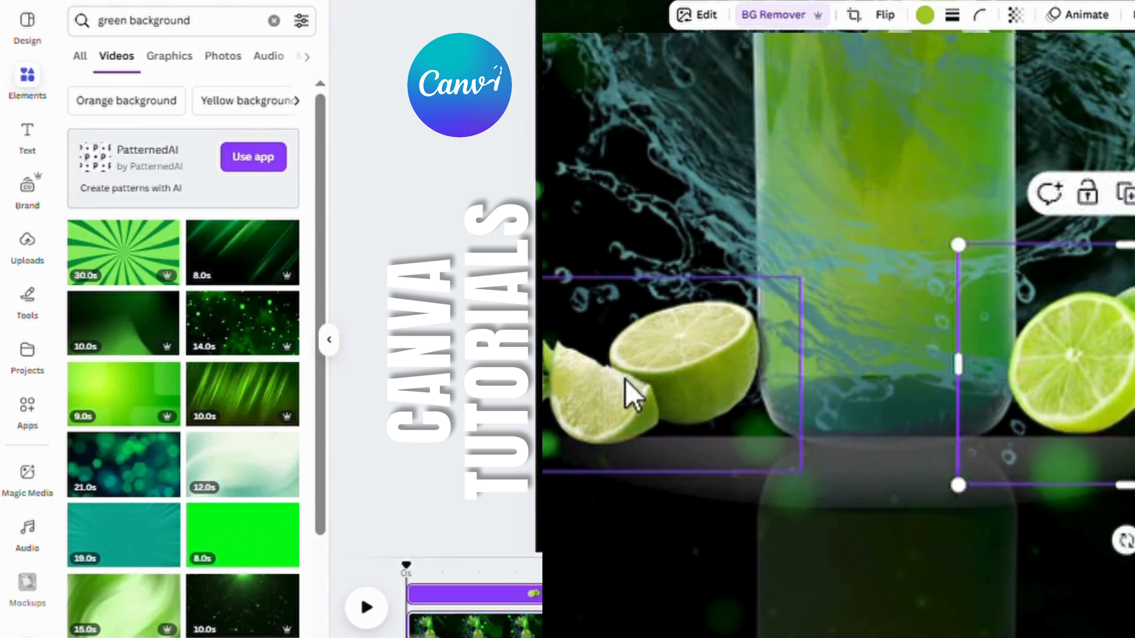
pyautogui.moveTo(628, 393); pyautogui.dragTo(608, 422)
pyautogui.click(1122, 405)
pyautogui.scroll(-4, 1121, 406)
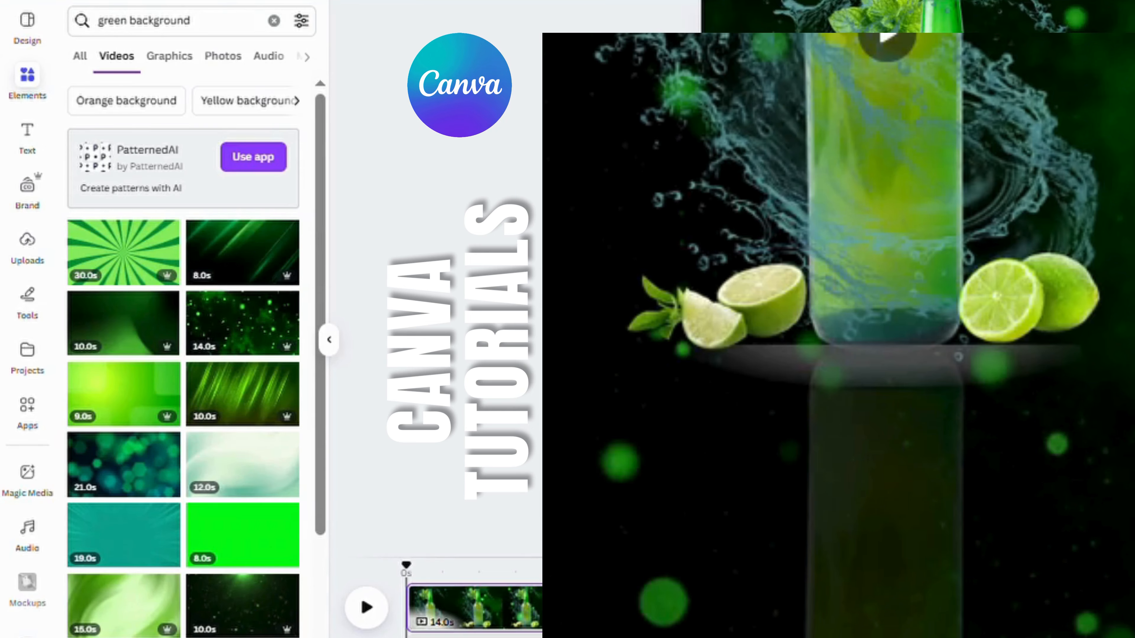
# Duplicate the whole-and-halved limes beside the bottle, flip the copy vertically, and place it directly beneath them as a faded reflection
pyautogui.scroll(3, 1122, 406)
pyautogui.click(1124, 404)
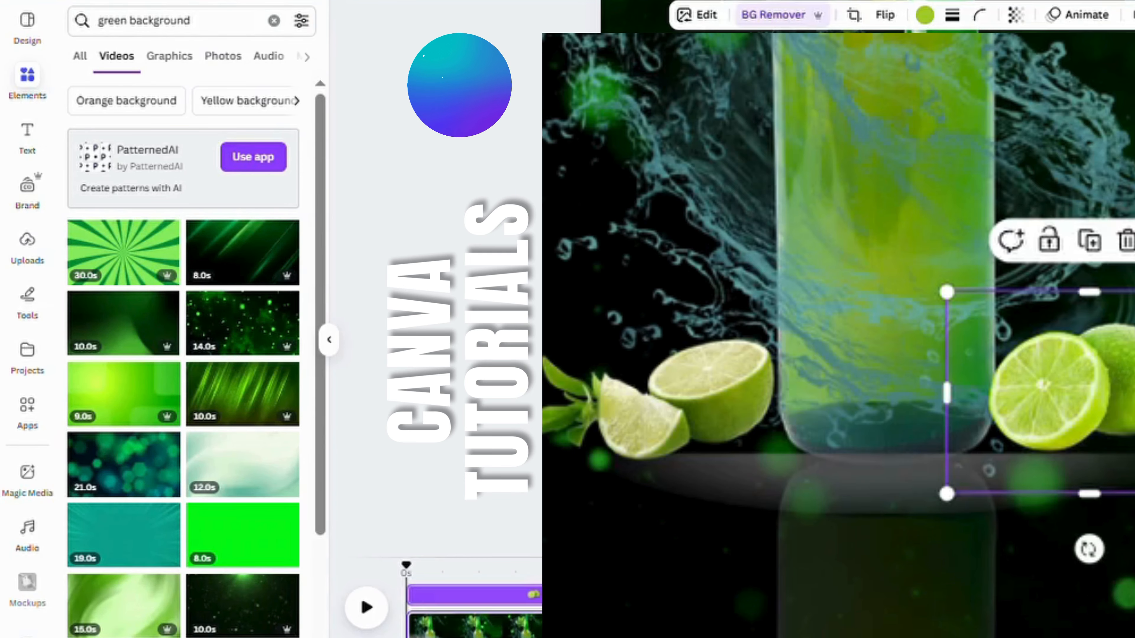
pyautogui.scroll(-3, 1092, 254)
pyautogui.click(1111, 219)
pyautogui.click(1100, 37)
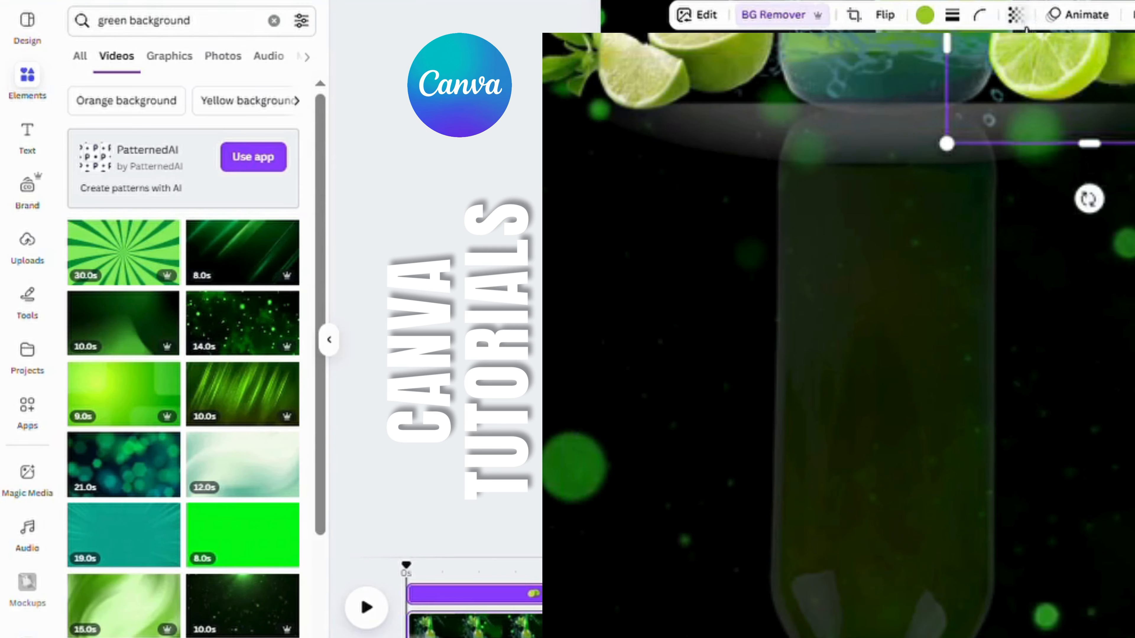
pyautogui.hotkey('ctrl', 'd')
pyautogui.moveTo(1097, 50); pyautogui.dragTo(1089, 104)
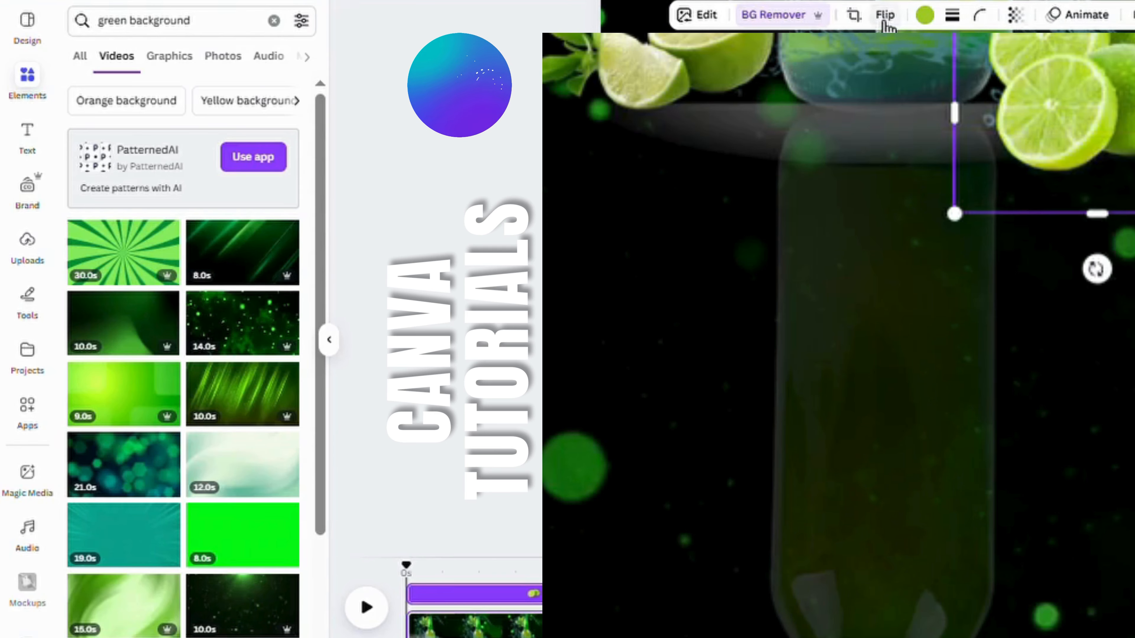
pyautogui.moveTo(1129, 140); pyautogui.dragTo(1122, 179)
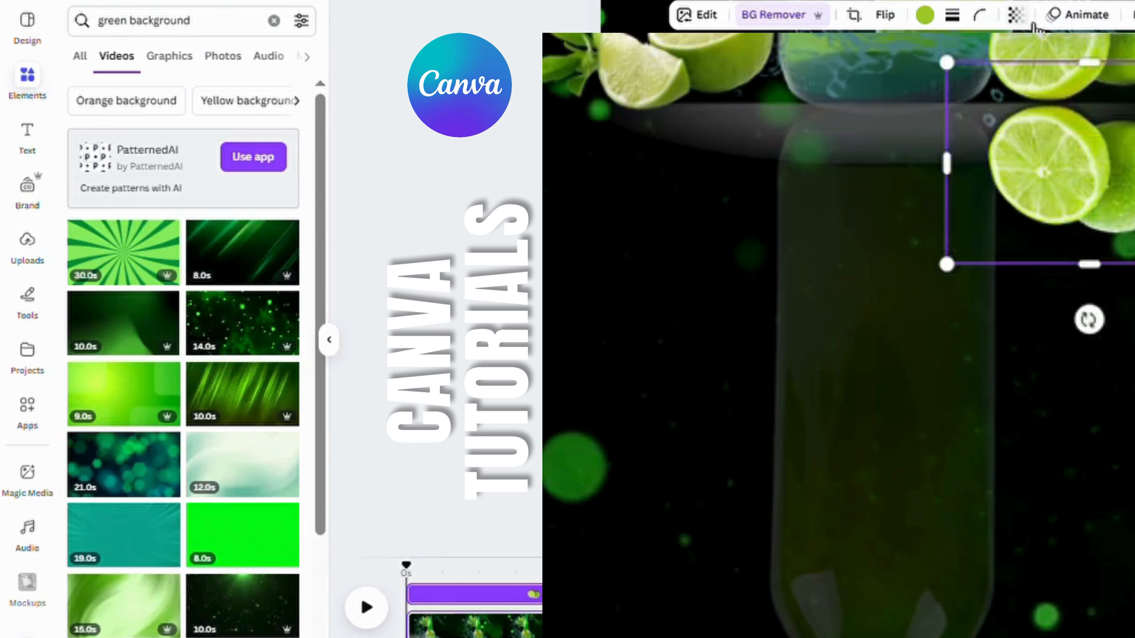
# Create a vertically flipped, faded copy of the cut limes with leaves and place it directly beneath them as a reflection
pyautogui.click(717, 34)
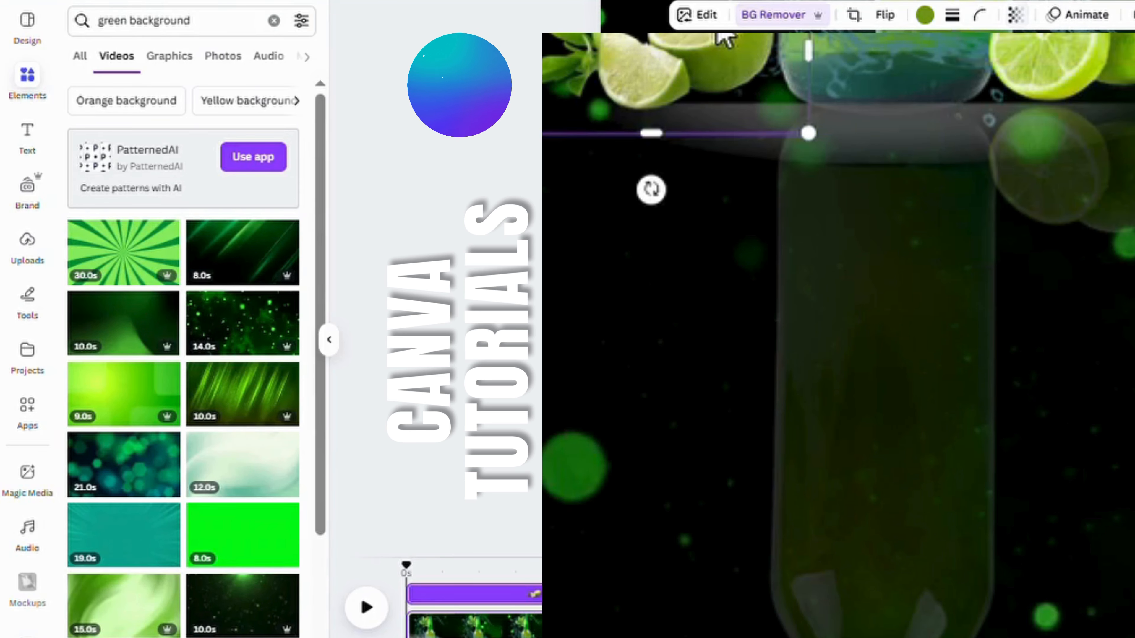
pyautogui.click(902, 72)
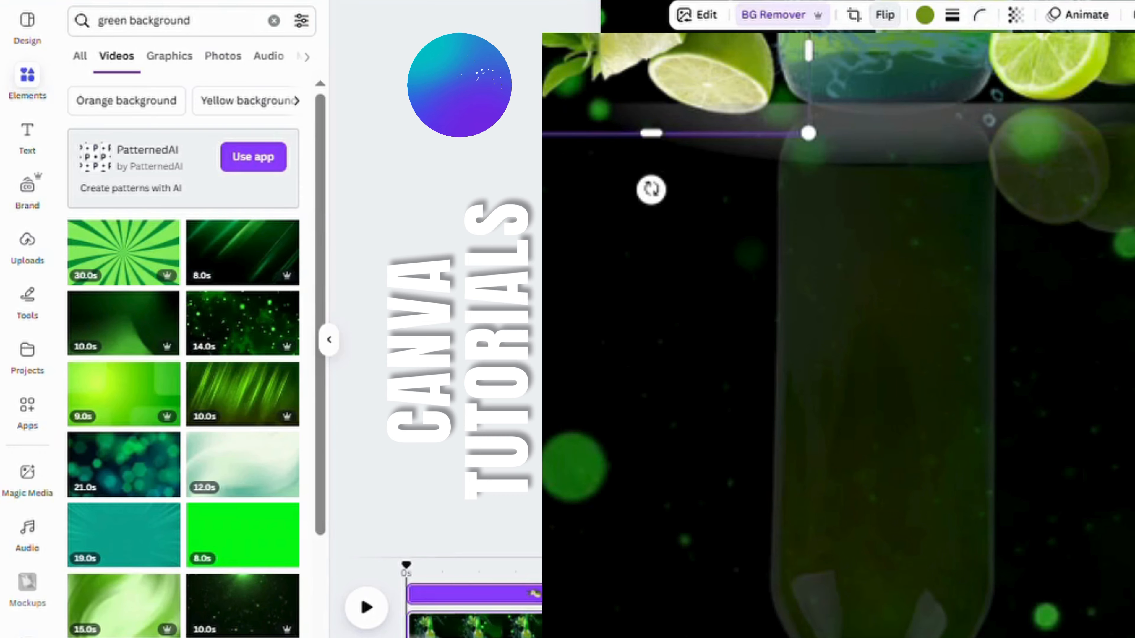
pyautogui.hotkey('ctrl', 'd')
pyautogui.moveTo(713, 106); pyautogui.dragTo(716, 200)
pyautogui.click(669, 37)
pyautogui.click(902, 71)
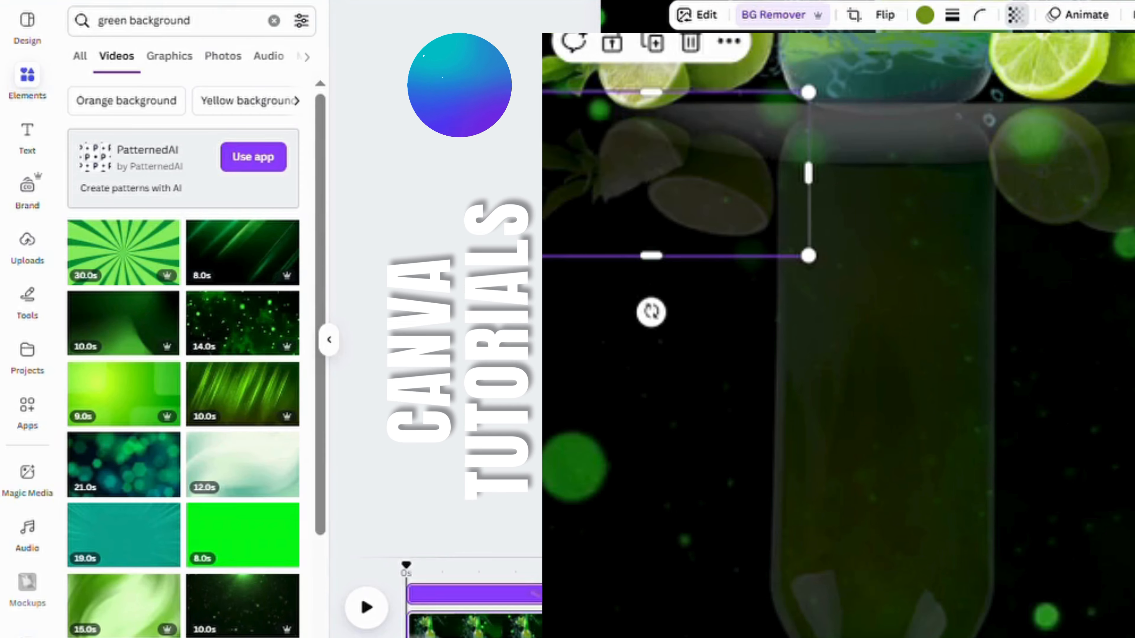
# Review the whole composition, examining the lime reflections and the water splash around the bottle
pyautogui.click(723, 378)
pyautogui.scroll(-3, 722, 379)
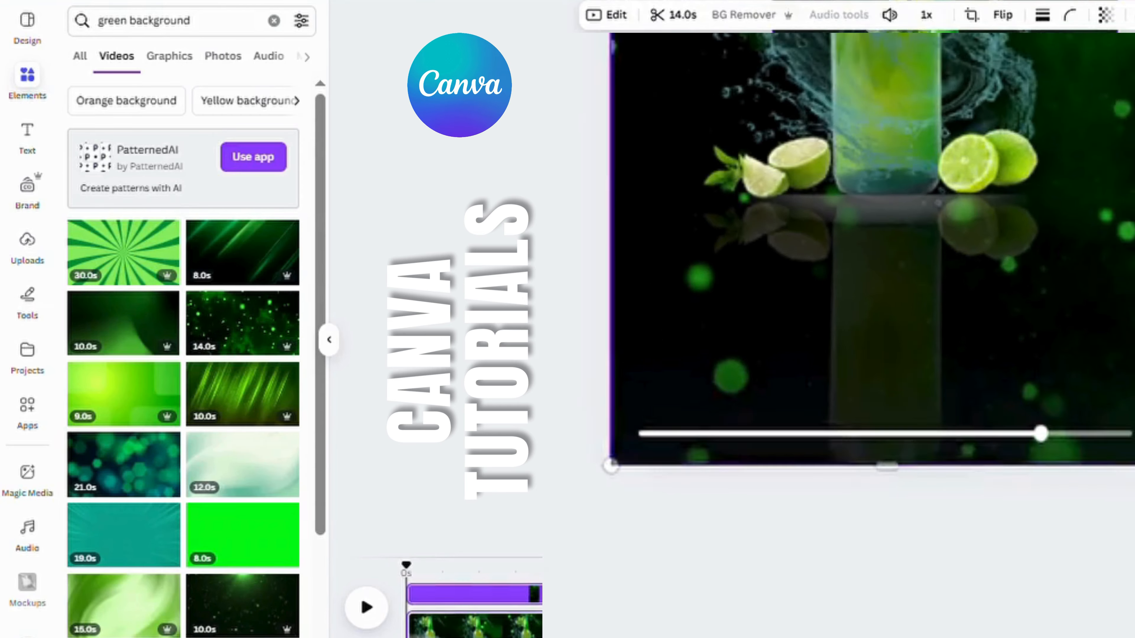
pyautogui.scroll(3, 722, 379)
pyautogui.scroll(2, 873, 335)
pyautogui.press('Escape')
pyautogui.scroll(-4, 873, 335)
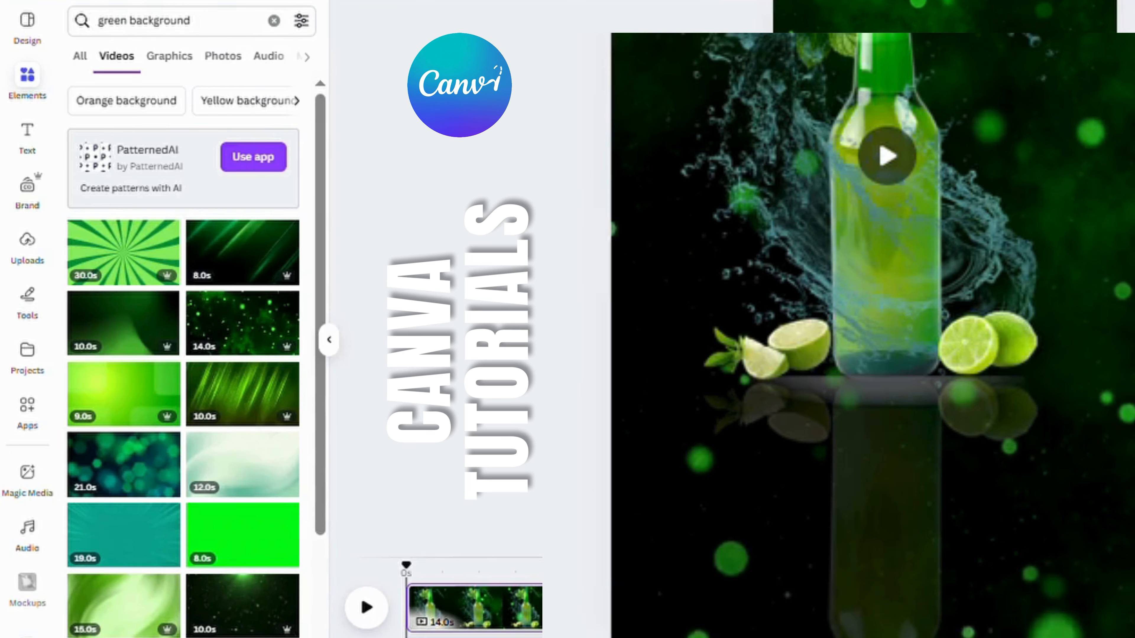
pyautogui.click(843, 84)
pyautogui.scroll(3, 920, 234)
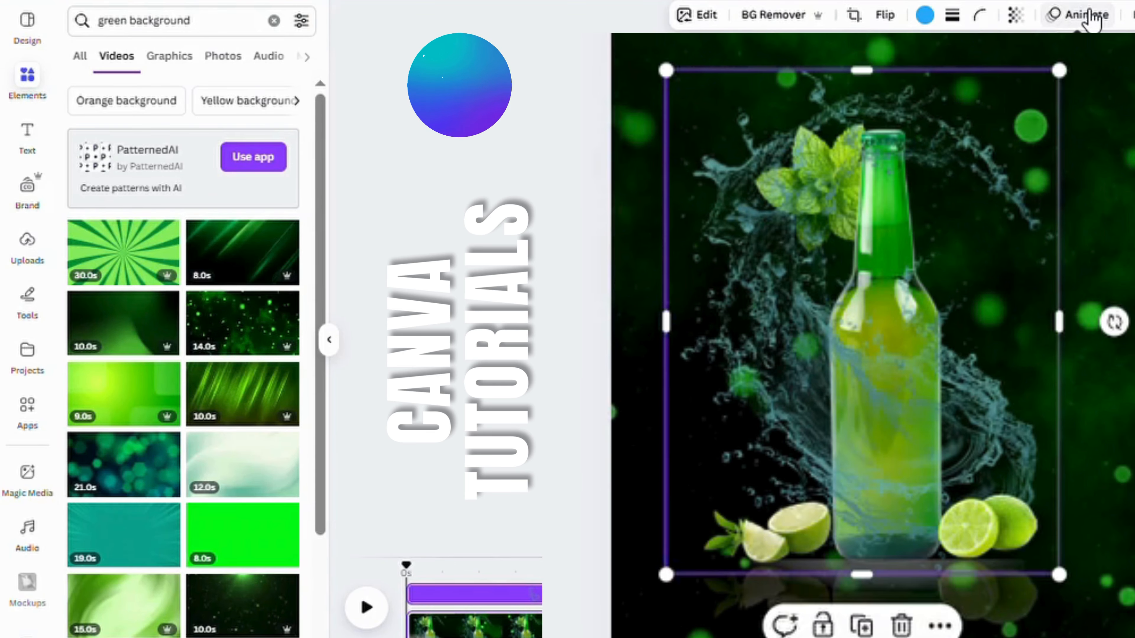
pyautogui.press('Escape')
pyautogui.scroll(-2, 1051, 178)
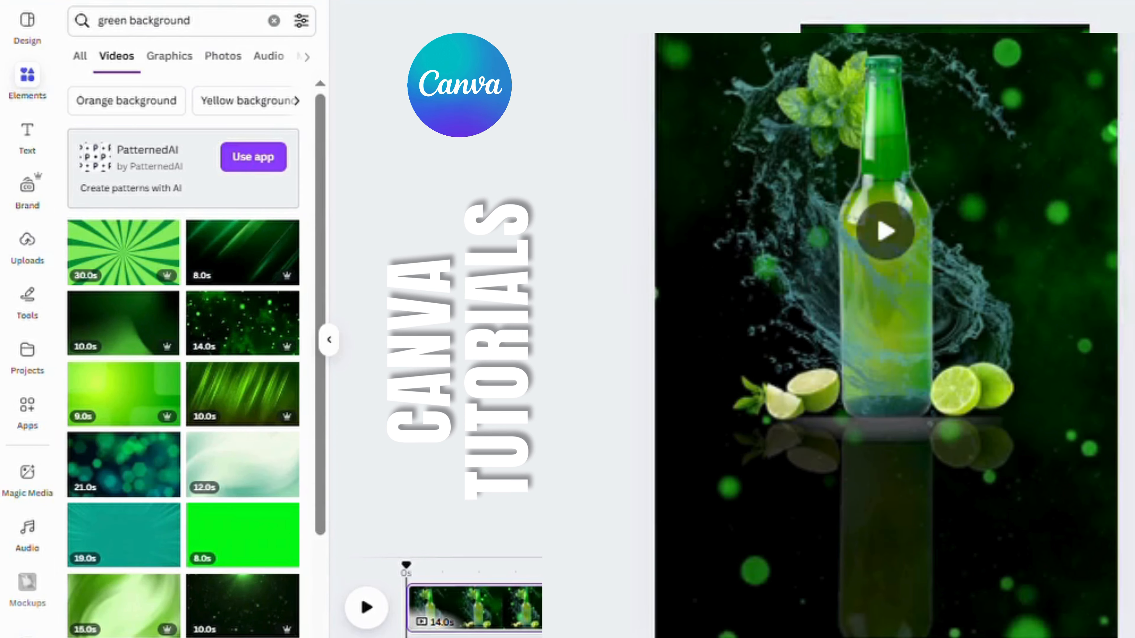
# Duplicate the finished bottle page to create a second page
pyautogui.click(514, 613)
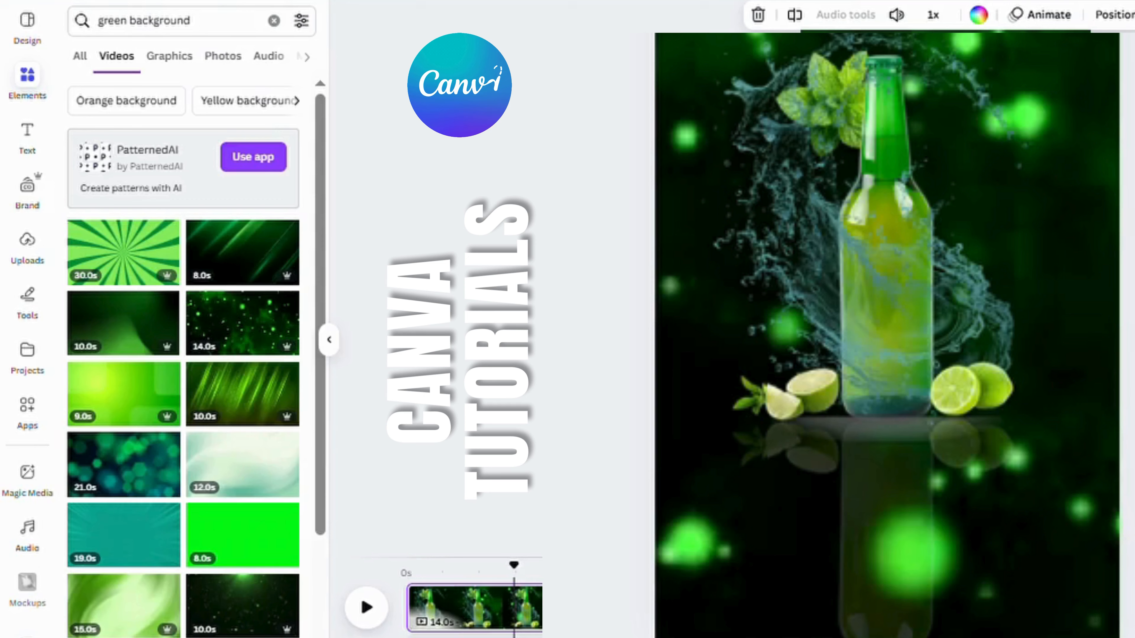
pyautogui.rightClick(851, 370)
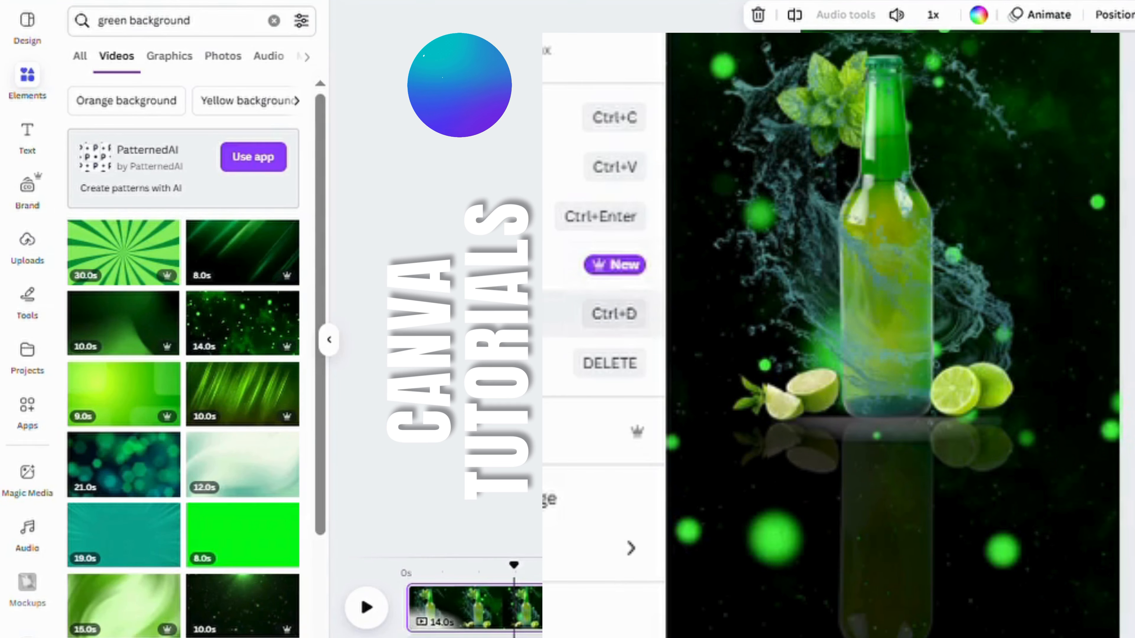
pyautogui.click(717, 465)
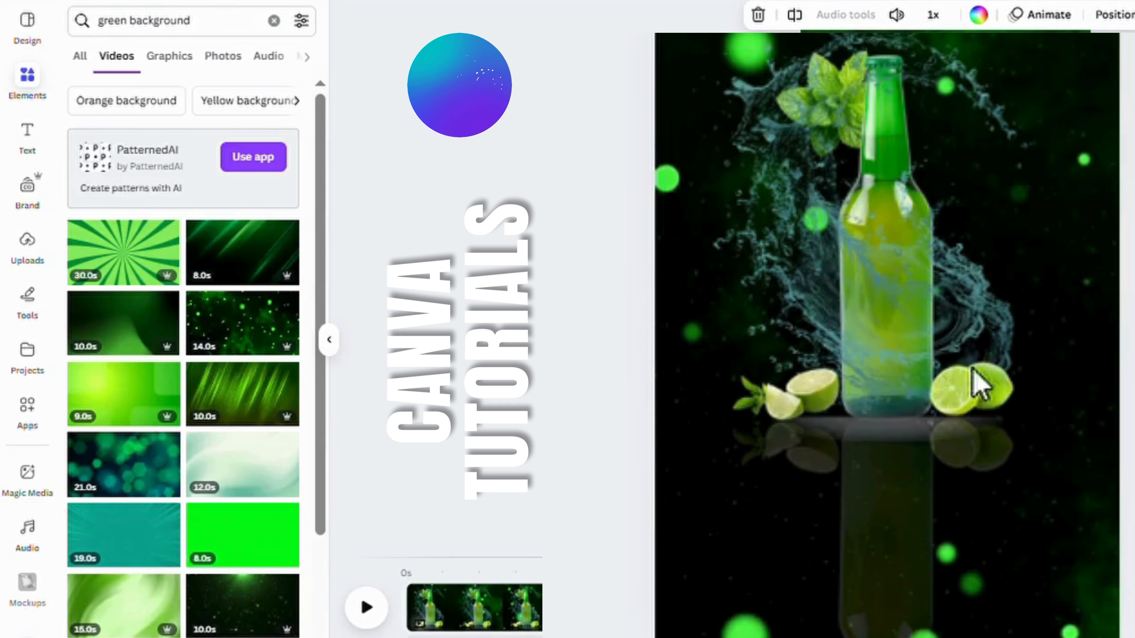
# On the duplicated page, move both groups of limes up and outward, away from the bottle towards the page edges
pyautogui.click(976, 408)
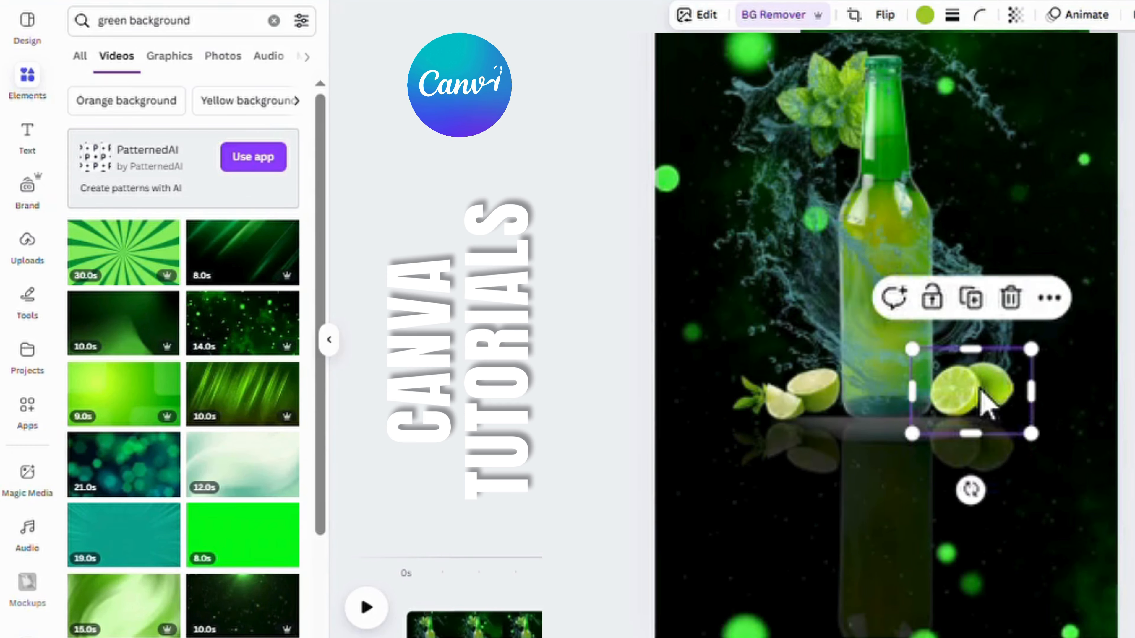
pyautogui.moveTo(987, 400); pyautogui.dragTo(1084, 317)
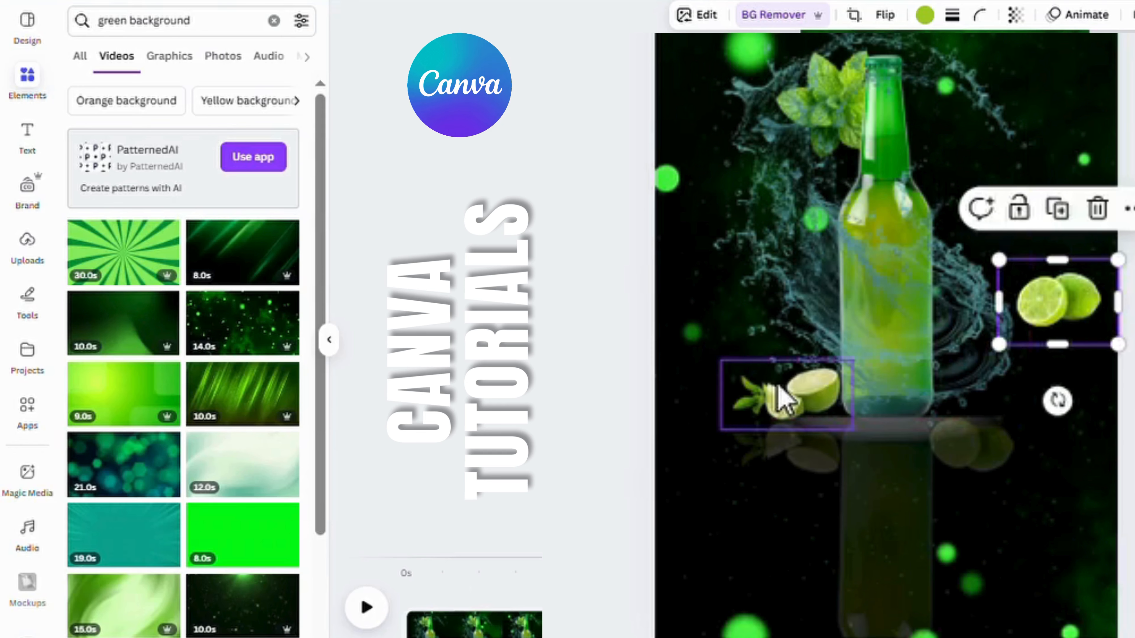
pyautogui.moveTo(781, 398); pyautogui.dragTo(741, 325)
# Enlarge and re-center the water splash around the bottle, and move its layer behind the bottle and mint, just above the background video
pyautogui.click(845, 129)
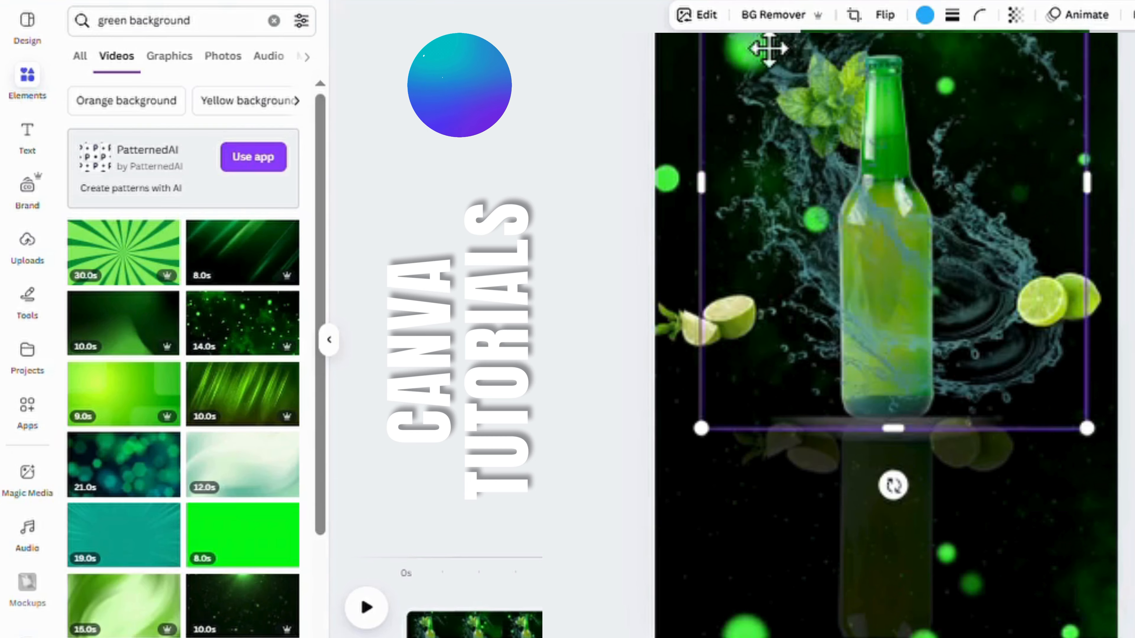
pyautogui.moveTo(768, 49); pyautogui.dragTo(753, 48)
pyautogui.click(1130, 15)
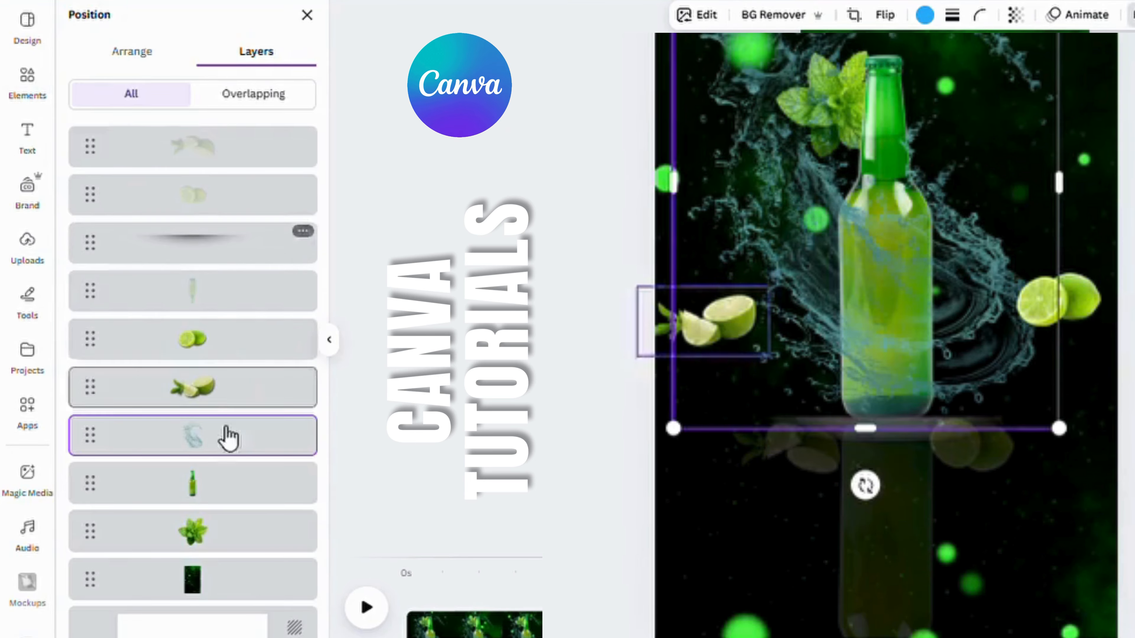
pyautogui.moveTo(227, 432); pyautogui.dragTo(101, 532)
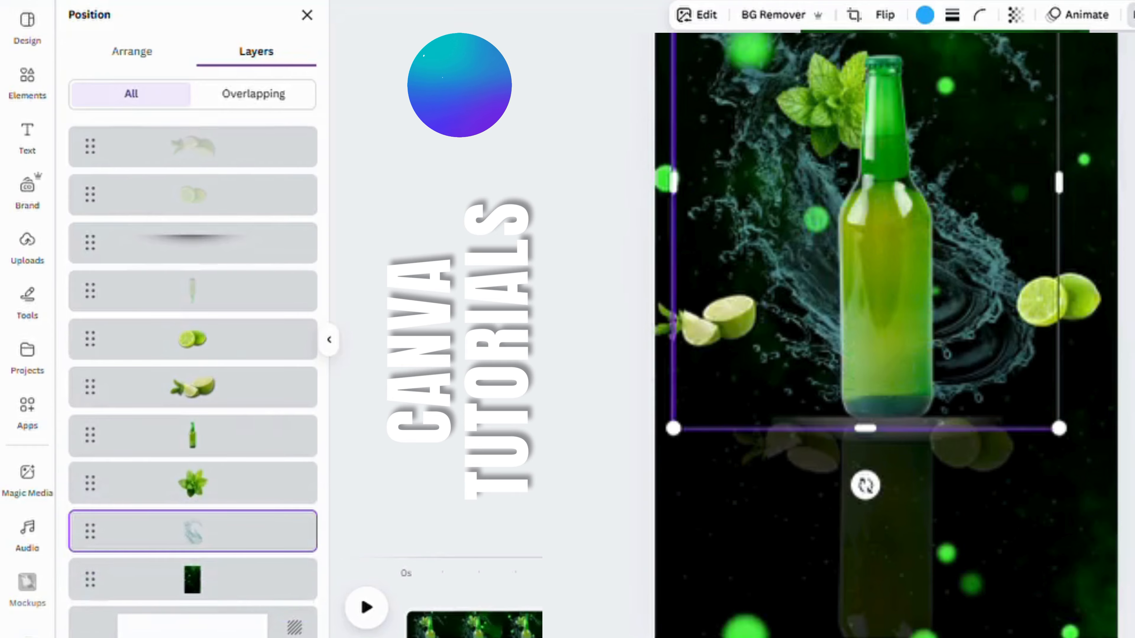
pyautogui.click(307, 15)
# Move the mint leaves away from the bottle neck to the upper-left corner of the second page
pyautogui.click(871, 275)
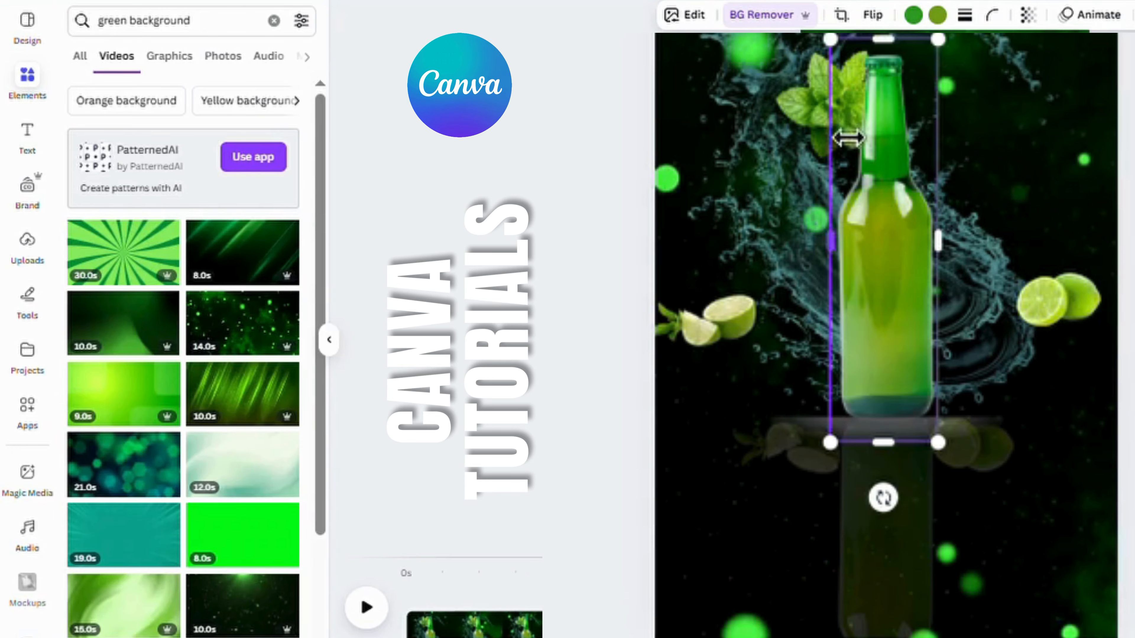
pyautogui.moveTo(831, 127); pyautogui.dragTo(742, 38)
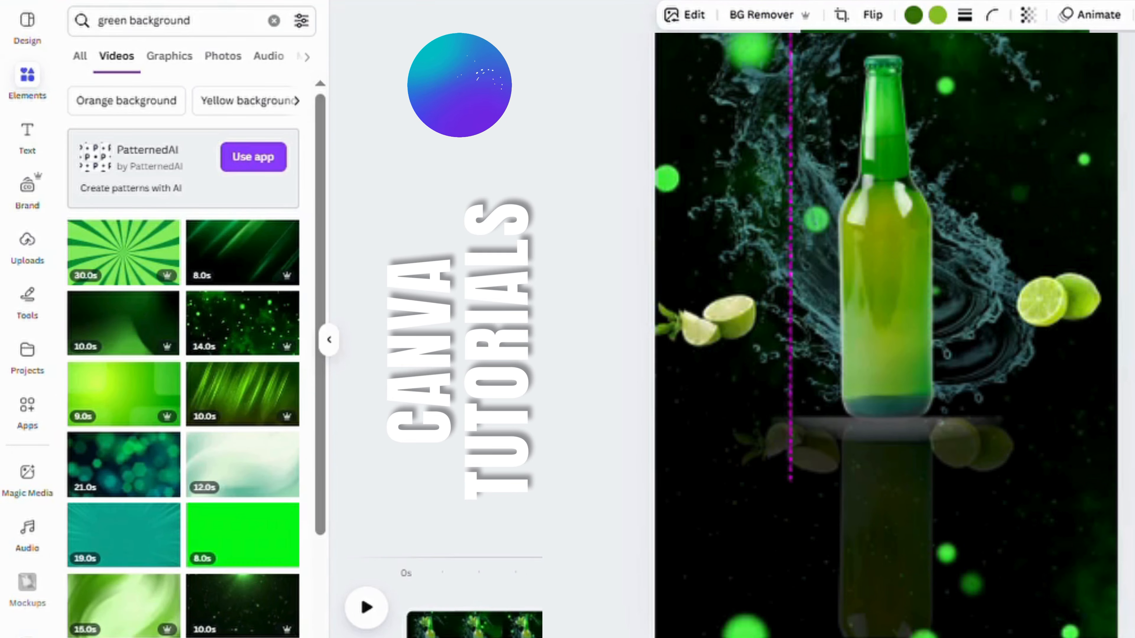
pyautogui.click(1086, 320)
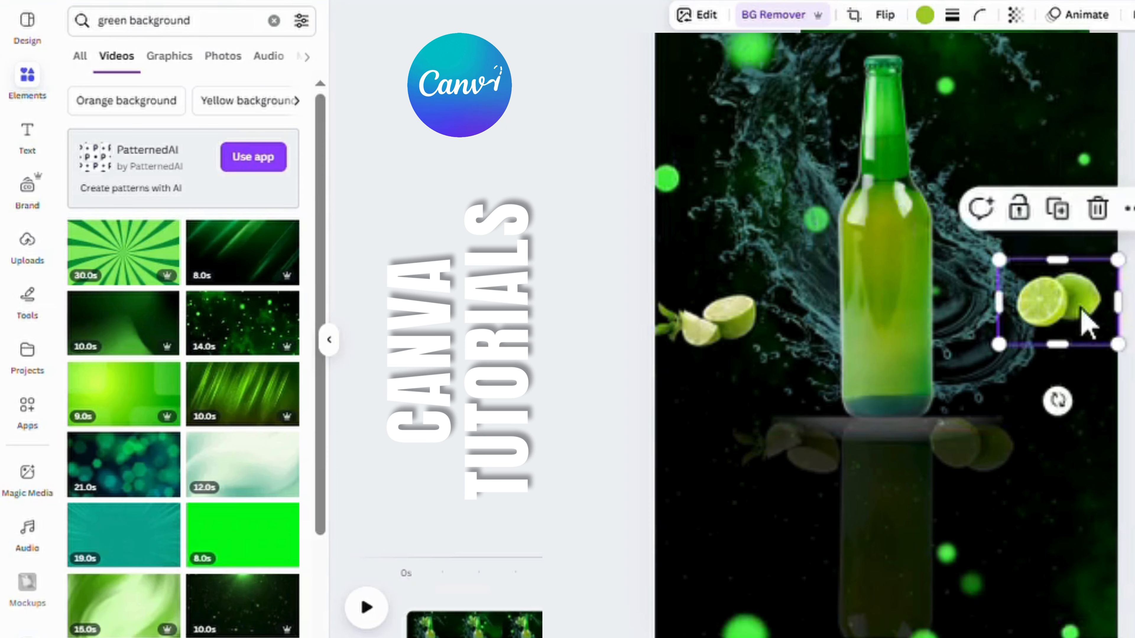
pyautogui.click(1024, 543)
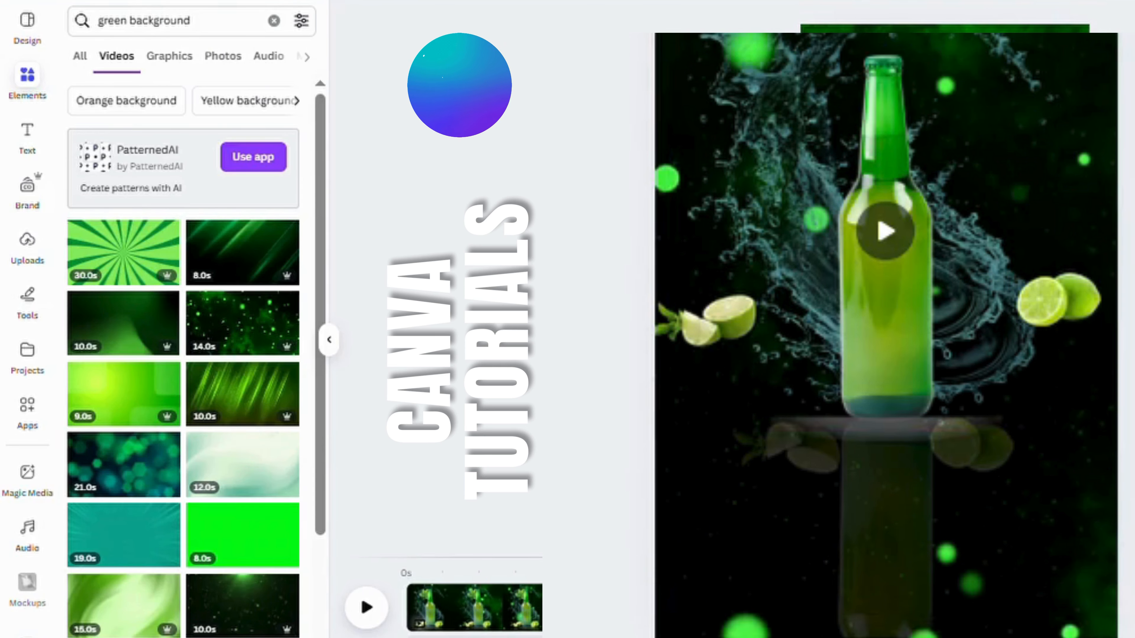
pyautogui.scroll(-3, 1088, 194)
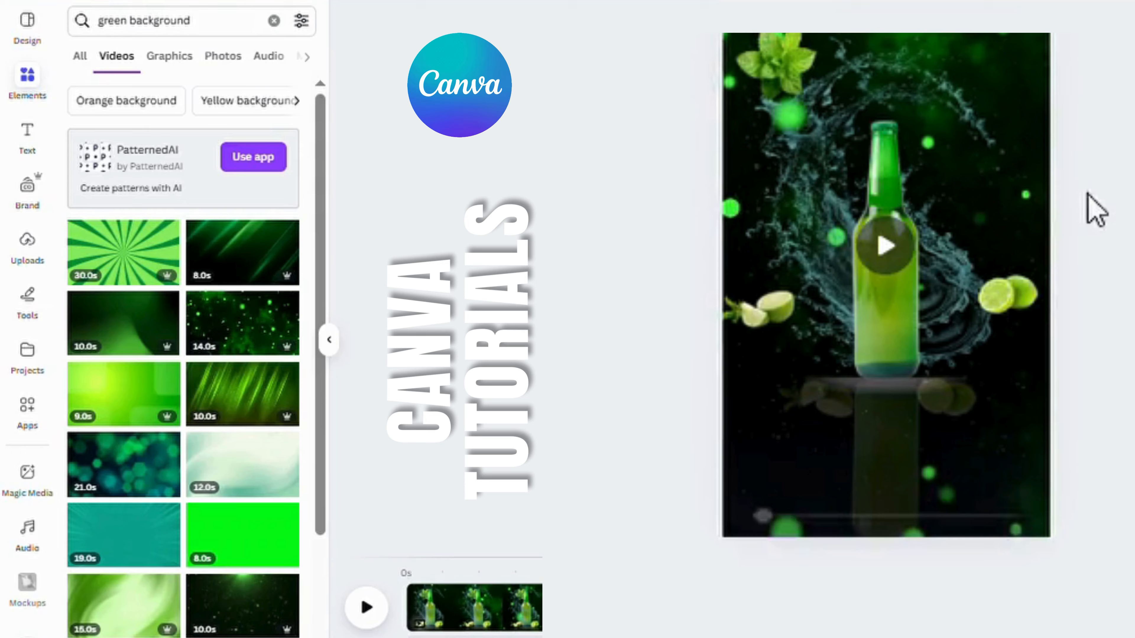
# Play part of the first page to preview it with the particle background video
pyautogui.click(973, 37)
pyautogui.click(448, 564)
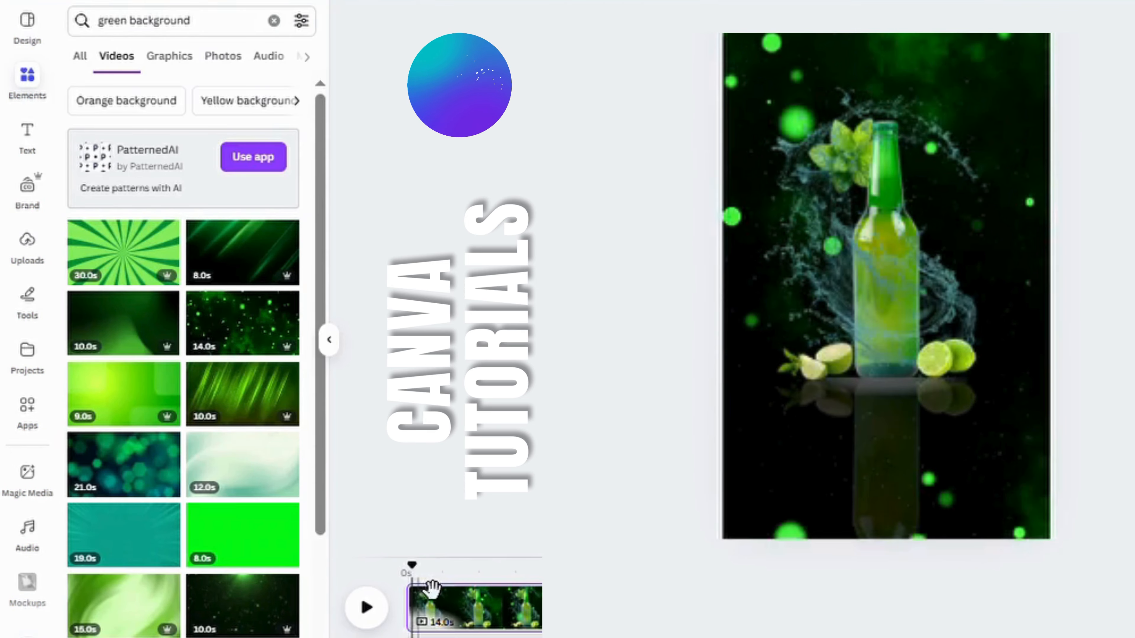
pyautogui.press('space')
pyautogui.press('space')
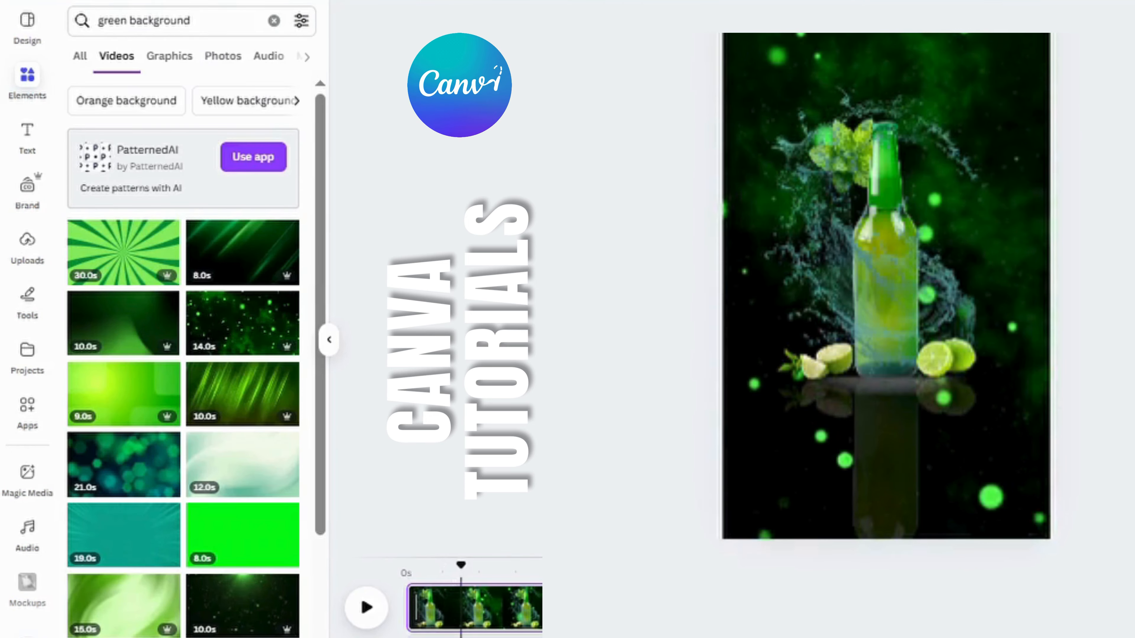
# Try to shorten the first page's green particle video by changing its trim duration
pyautogui.click(134, 329)
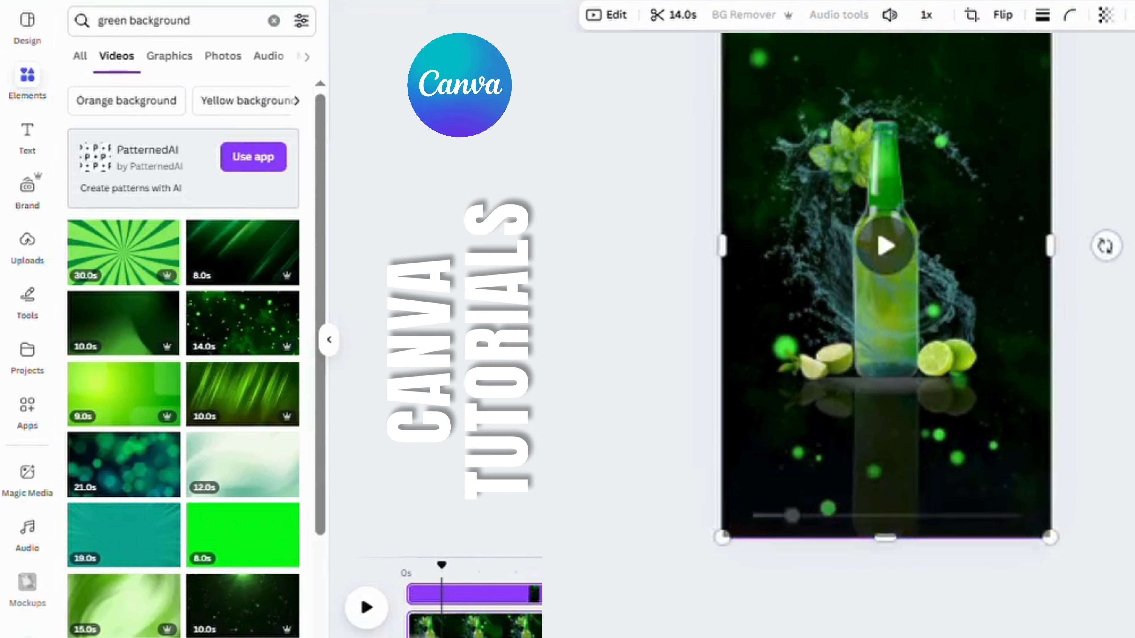
pyautogui.click(677, 15)
pyautogui.click(528, 15)
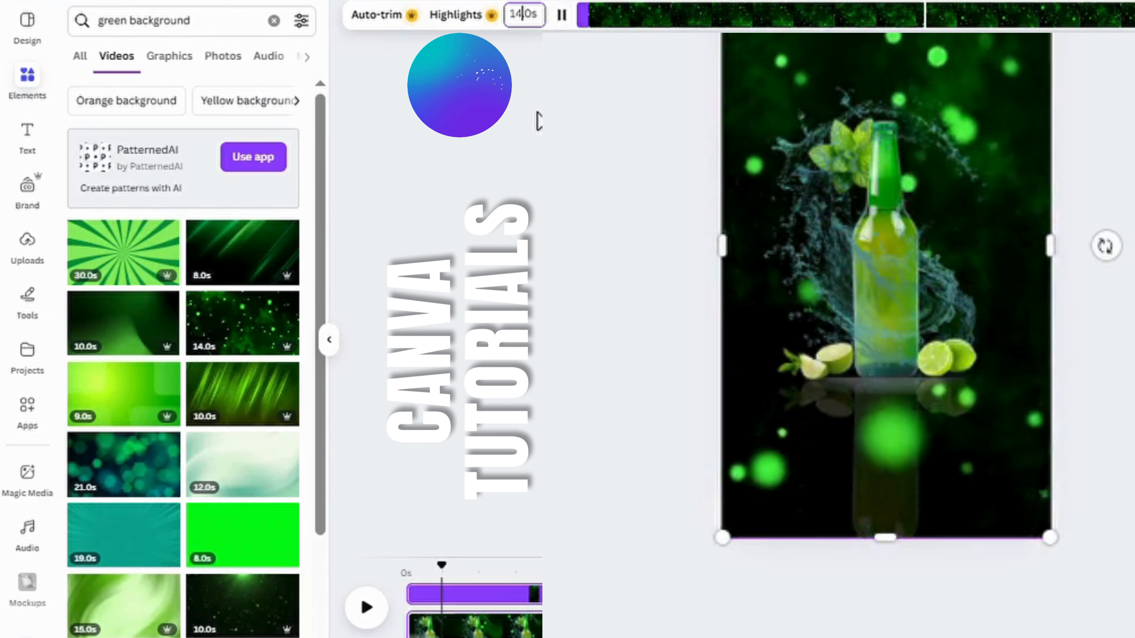
pyautogui.press('BackSpace')
pyautogui.press('BackSpace')
pyautogui.press('BackSpace')
pyautogui.click(538, 117)
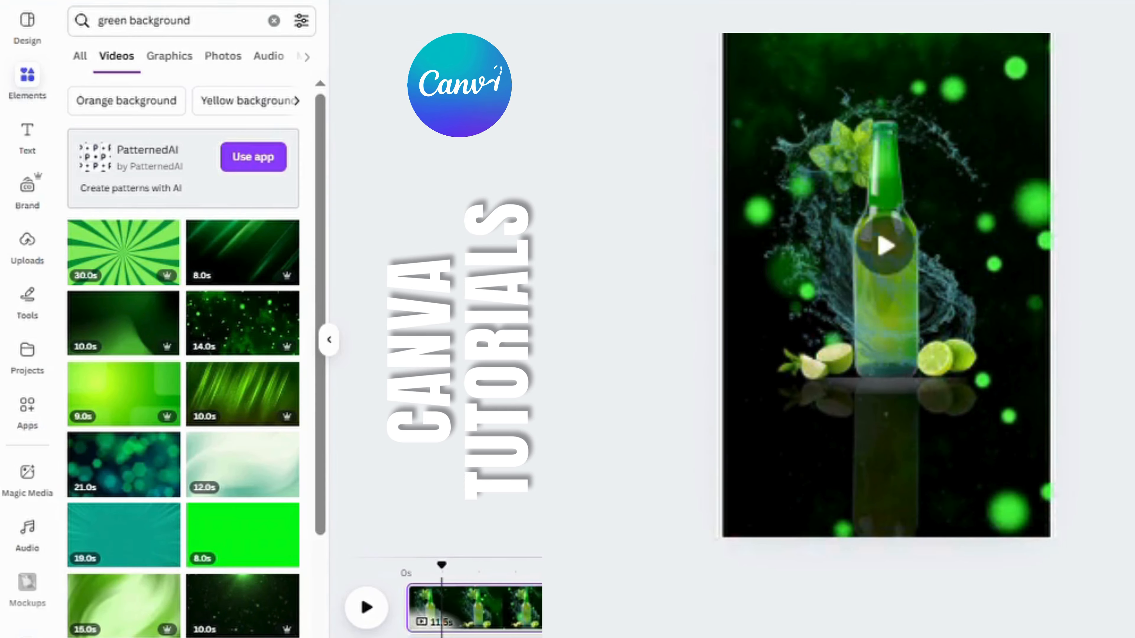
# Trim the second page's green particle video to 7 seconds
pyautogui.click(786, 202)
pyautogui.click(674, 15)
pyautogui.click(523, 15)
pyautogui.press('BackSpace')
pyautogui.press('BackSpace')
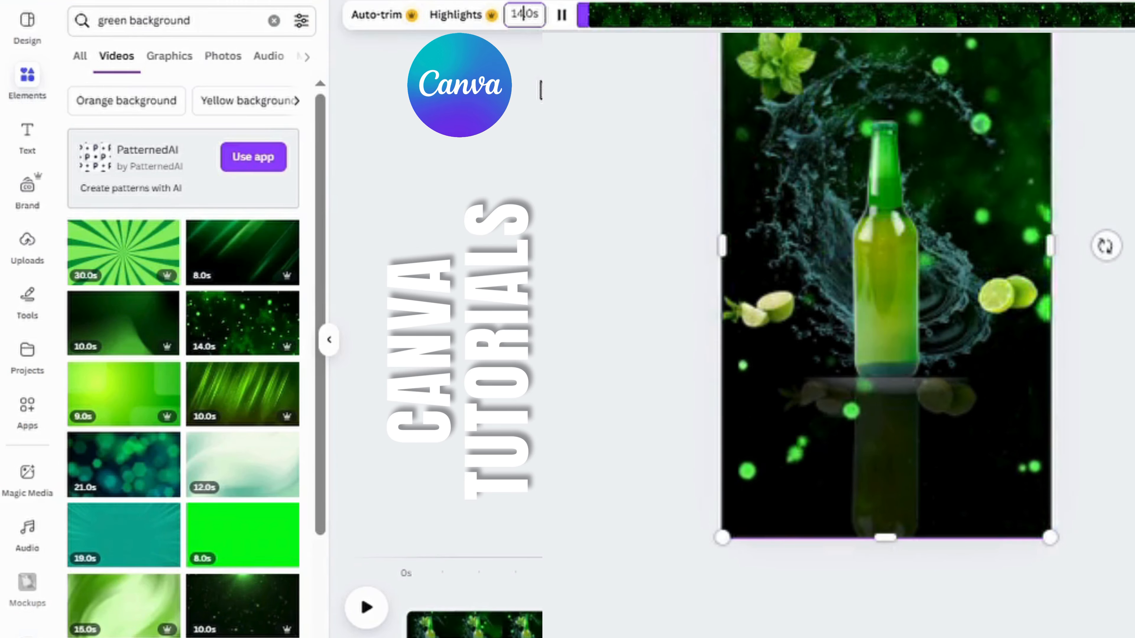
pyautogui.write('7')
pyautogui.click(540, 97)
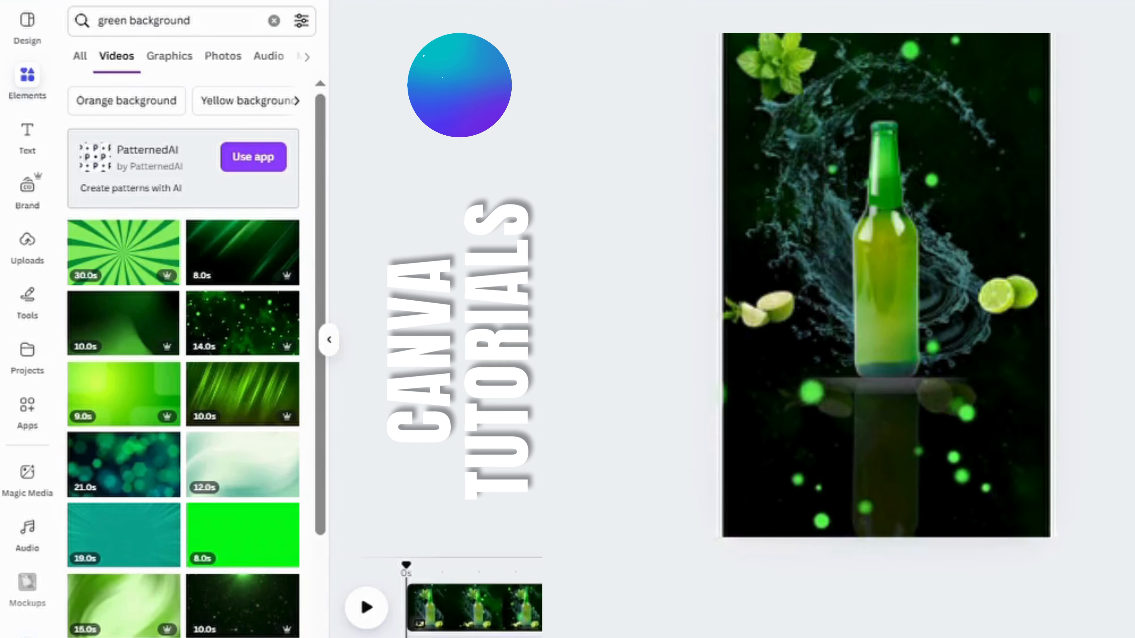
# Trim the first page's green particle video to 7 seconds
pyautogui.click(514, 596)
pyautogui.click(786, 202)
pyautogui.click(675, 15)
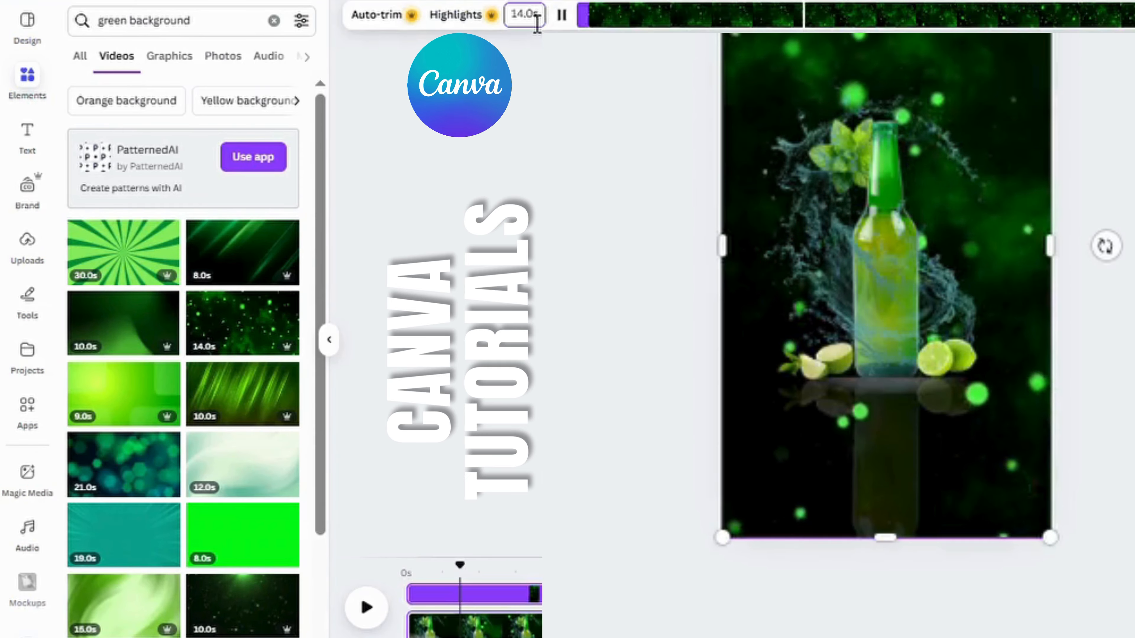
pyautogui.click(520, 15)
pyautogui.press('BackSpace')
pyautogui.press('BackSpace')
pyautogui.write('7')
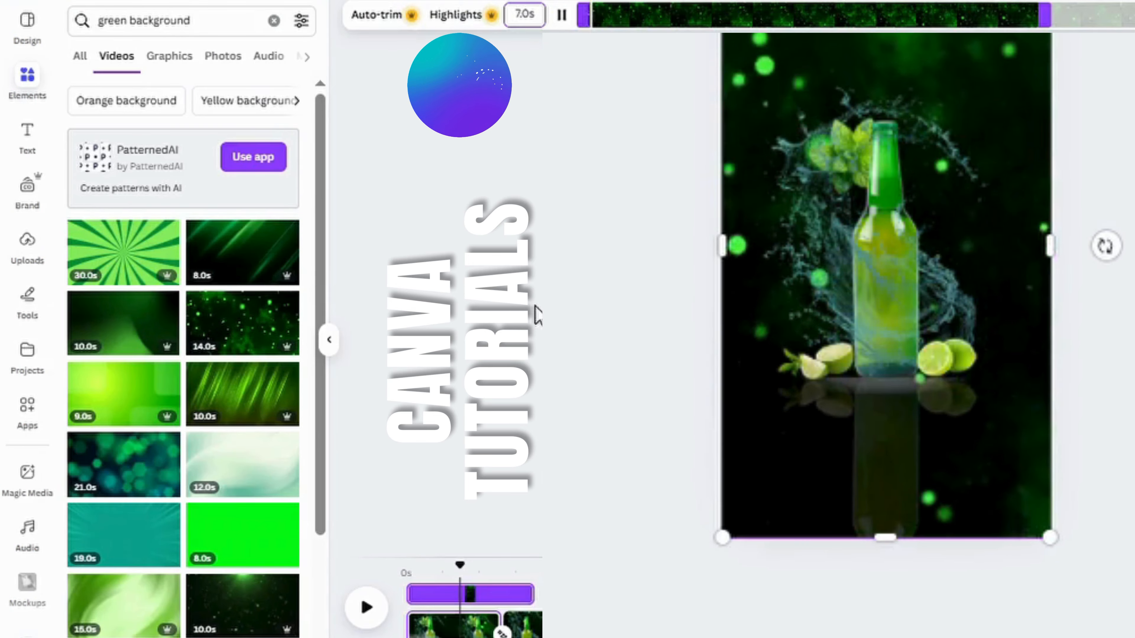
pyautogui.click(534, 314)
# Play the design from the start to preview both pages, and stop on the second page
pyautogui.click(410, 582)
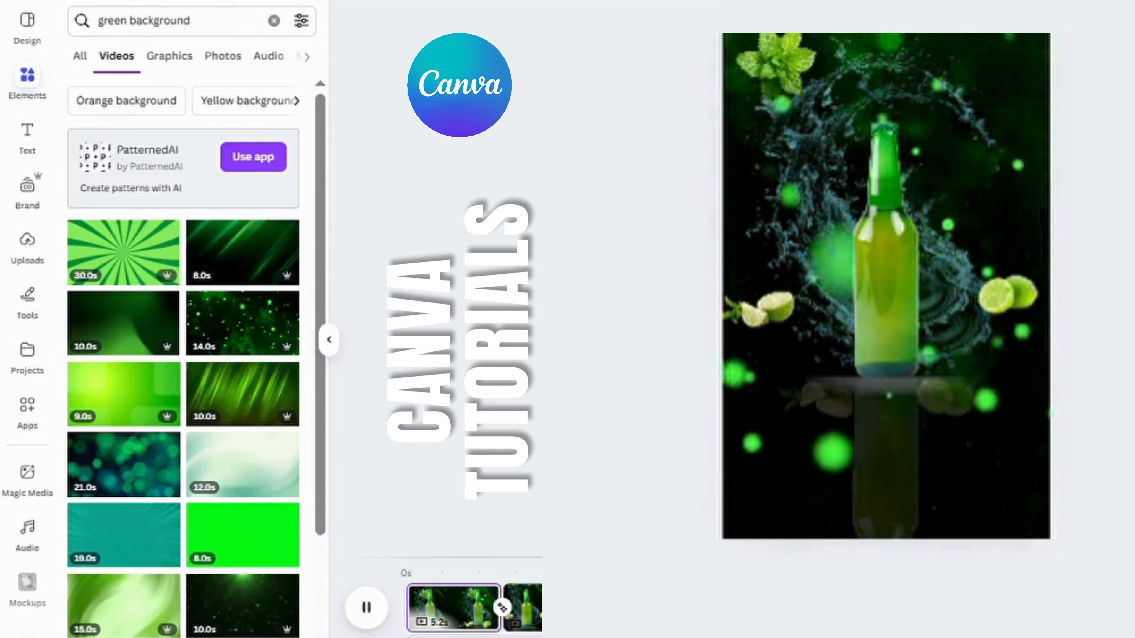
pyautogui.click(899, 216)
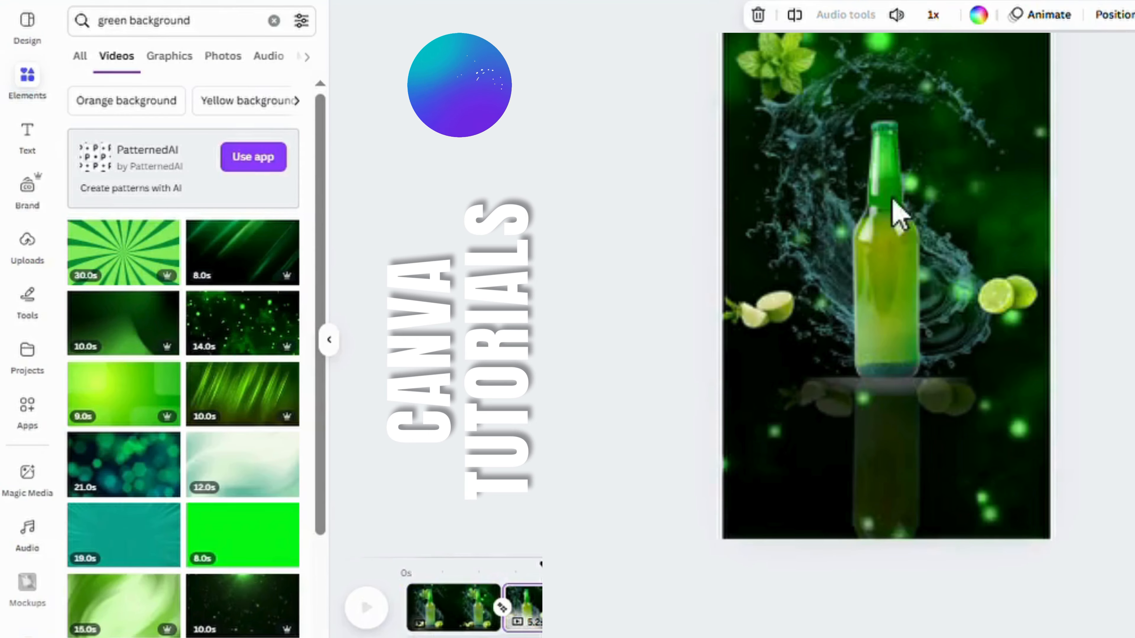
# Add a slow Rotate effect to the mint leaves at the top of the second page
pyautogui.click(775, 84)
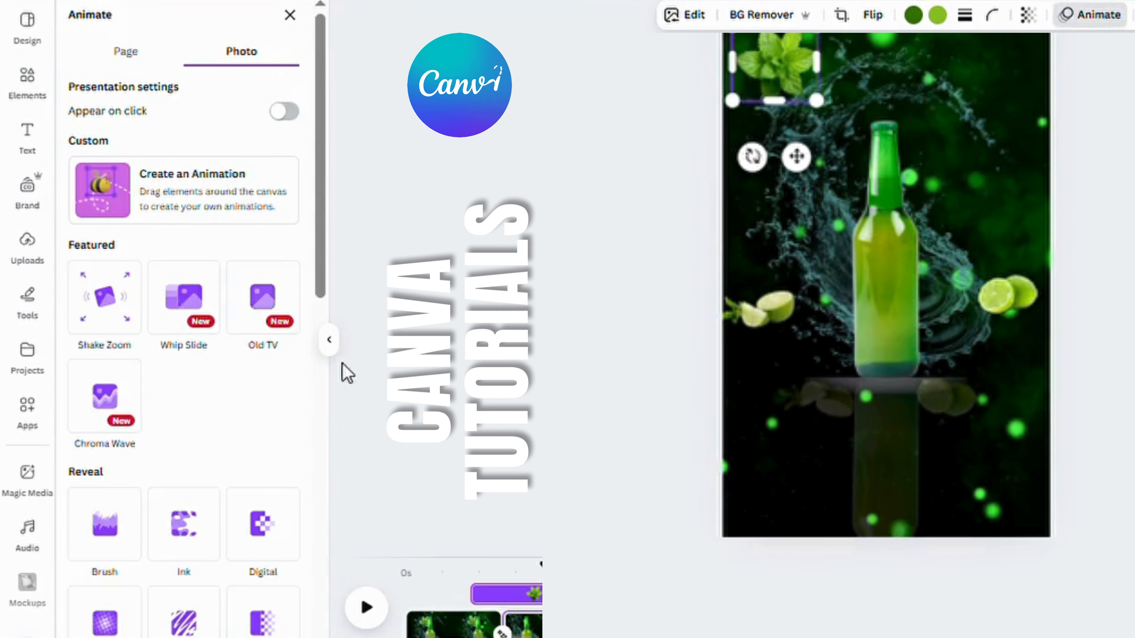
pyautogui.moveTo(324, 139); pyautogui.dragTo(307, 534)
pyautogui.click(114, 529)
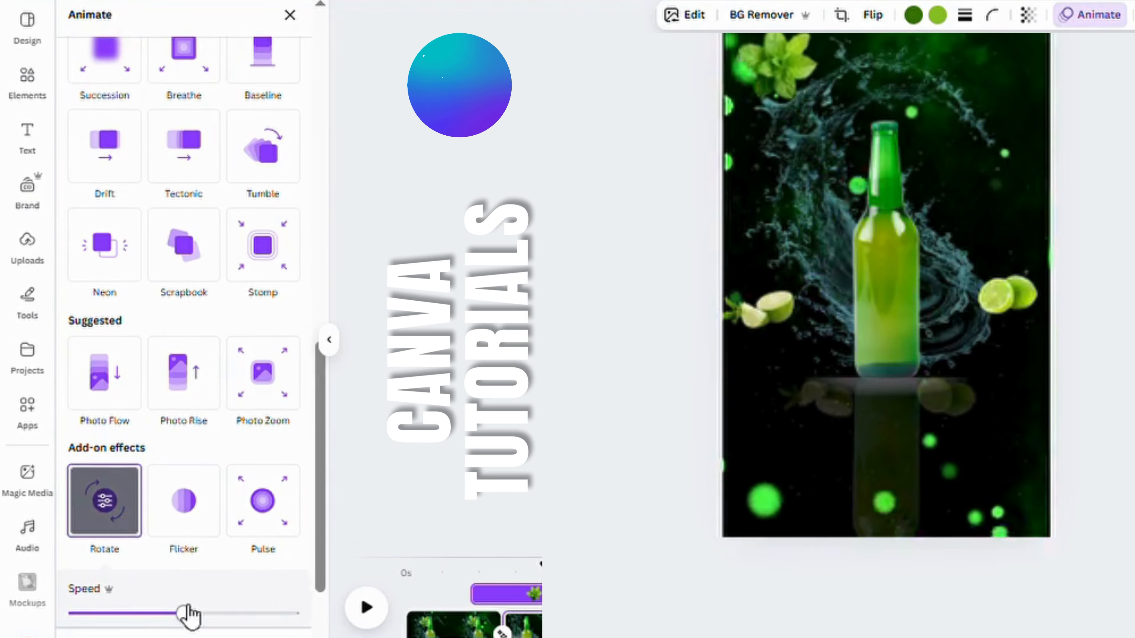
pyautogui.moveTo(190, 613); pyautogui.dragTo(76, 613)
# Add a Rotate effect at the slowest clockwise speed to the limes right of the bottle on the second page
pyautogui.click(1001, 310)
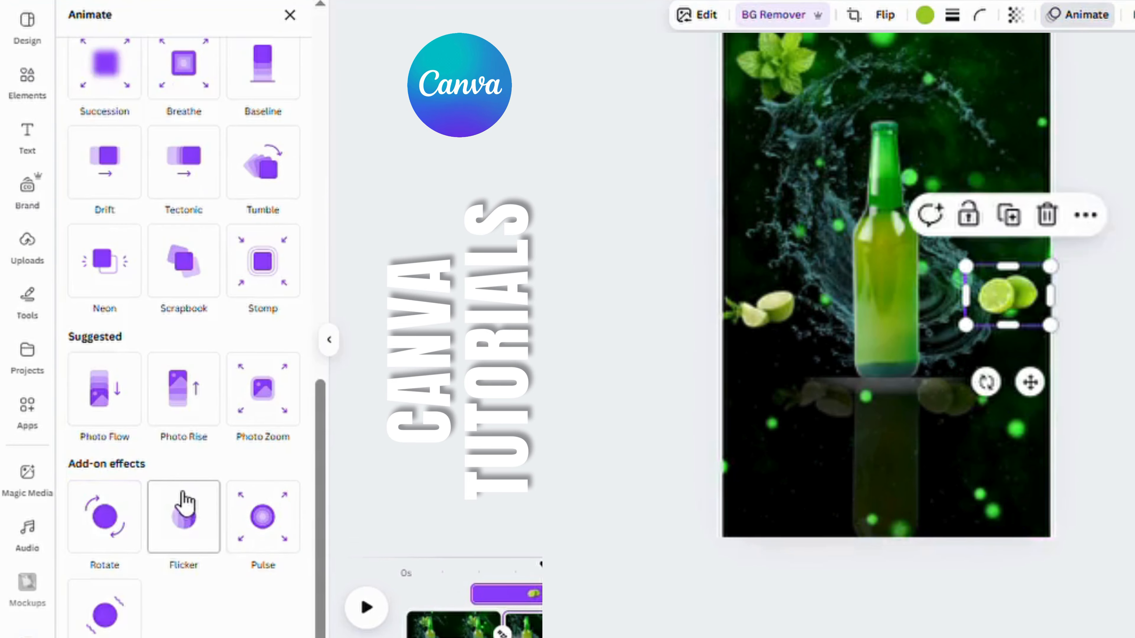
pyautogui.click(130, 537)
pyautogui.scroll(-5, 230, 497)
pyautogui.moveTo(184, 423); pyautogui.dragTo(62, 449)
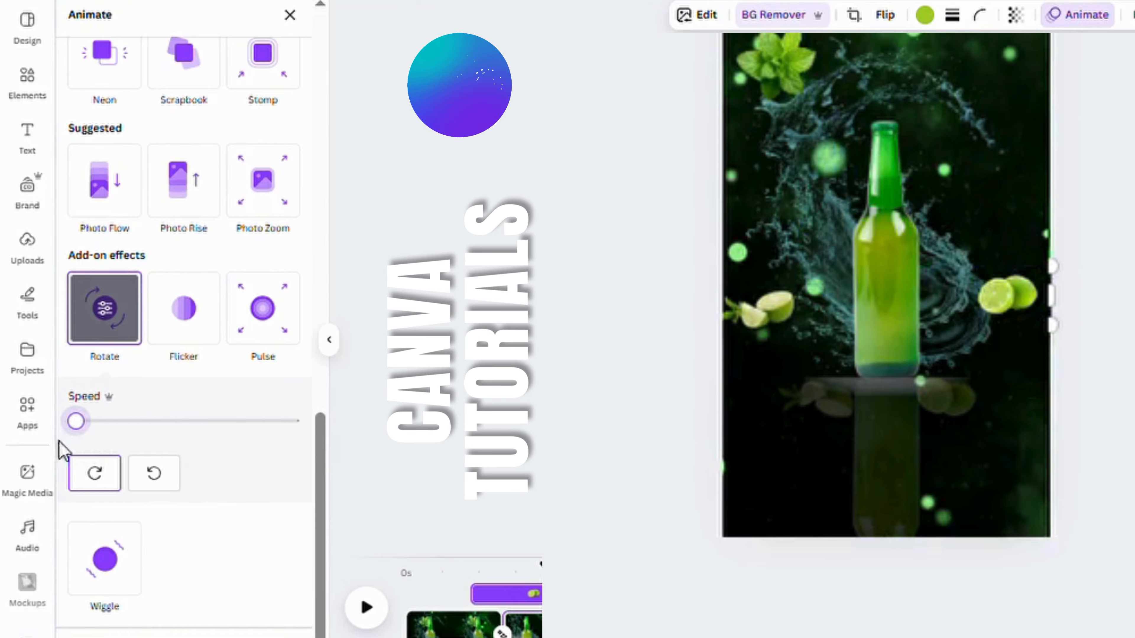
# Add a slow Rotate effect to the cut limes left of the bottle on the second page
pyautogui.click(785, 308)
pyautogui.click(112, 528)
pyautogui.moveTo(183, 613); pyautogui.dragTo(76, 614)
pyautogui.scroll(-2, 184, 332)
# Apply the Breathe animation with Out scaling to the second page's water splash and to its bottle
pyautogui.click(831, 195)
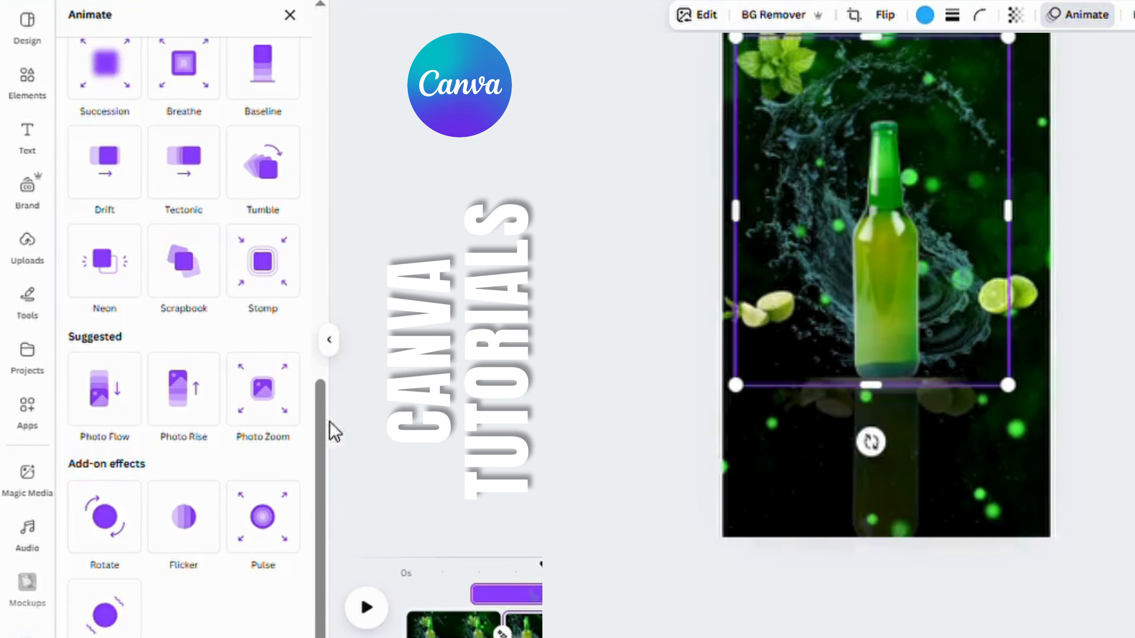
pyautogui.scroll(5, 193, 319)
pyautogui.click(191, 320)
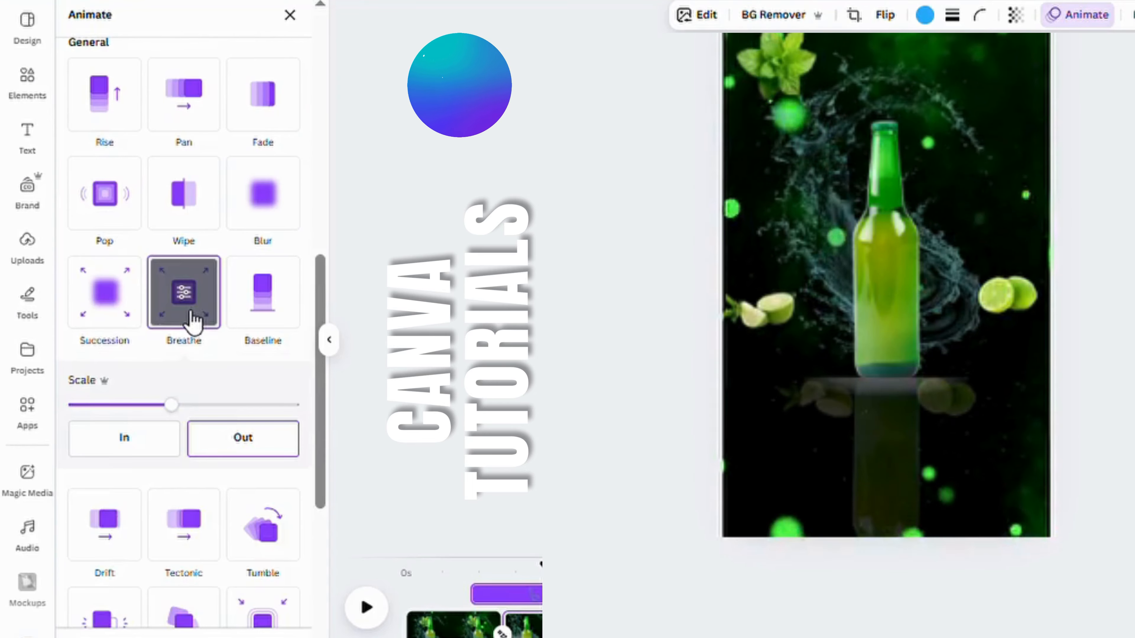
pyautogui.click(896, 284)
pyautogui.click(174, 293)
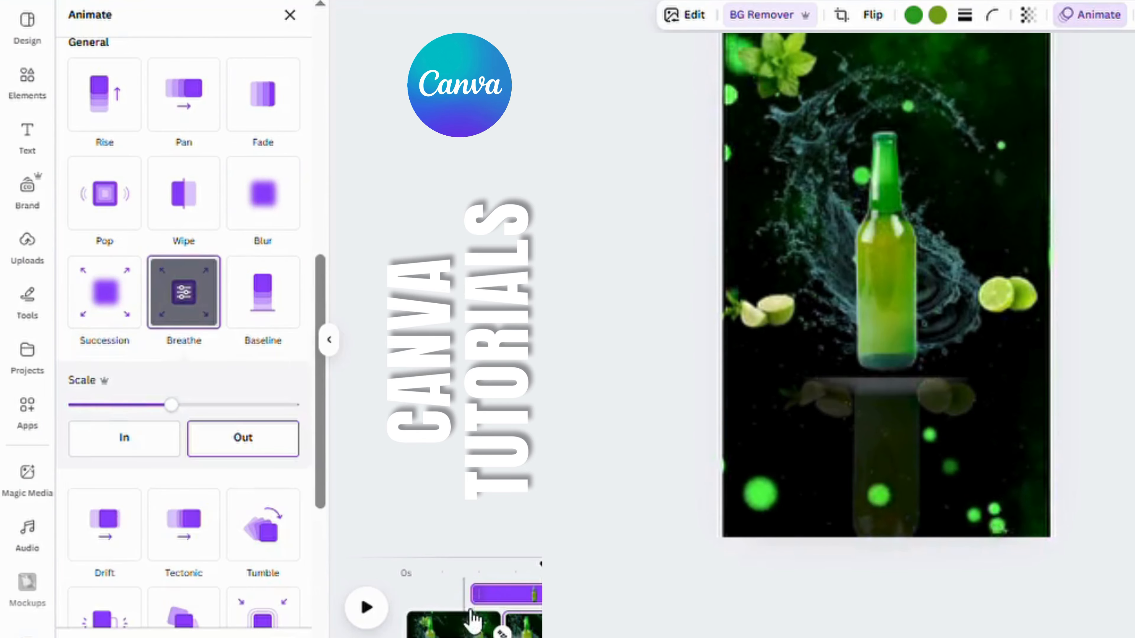
# Apply a slow Pan animation, only on enter, to the first page's left cut limes and their reflection
pyautogui.click(779, 186)
pyautogui.click(833, 414)
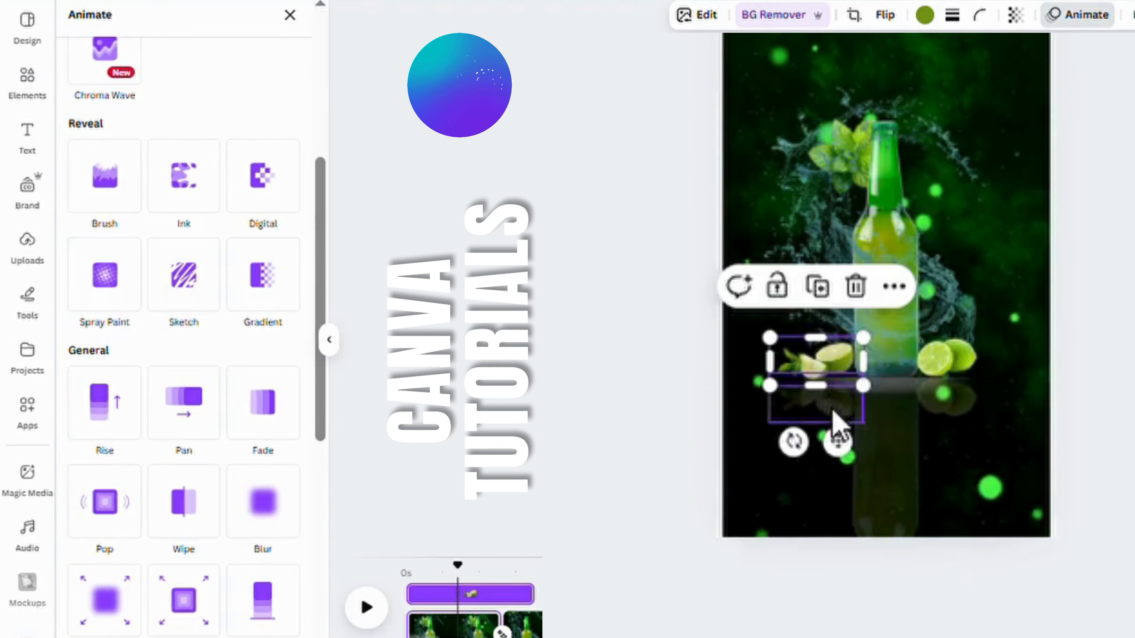
pyautogui.keyDown('shift'); pyautogui.click(834, 413); pyautogui.keyUp('shift')
pyautogui.click(201, 405)
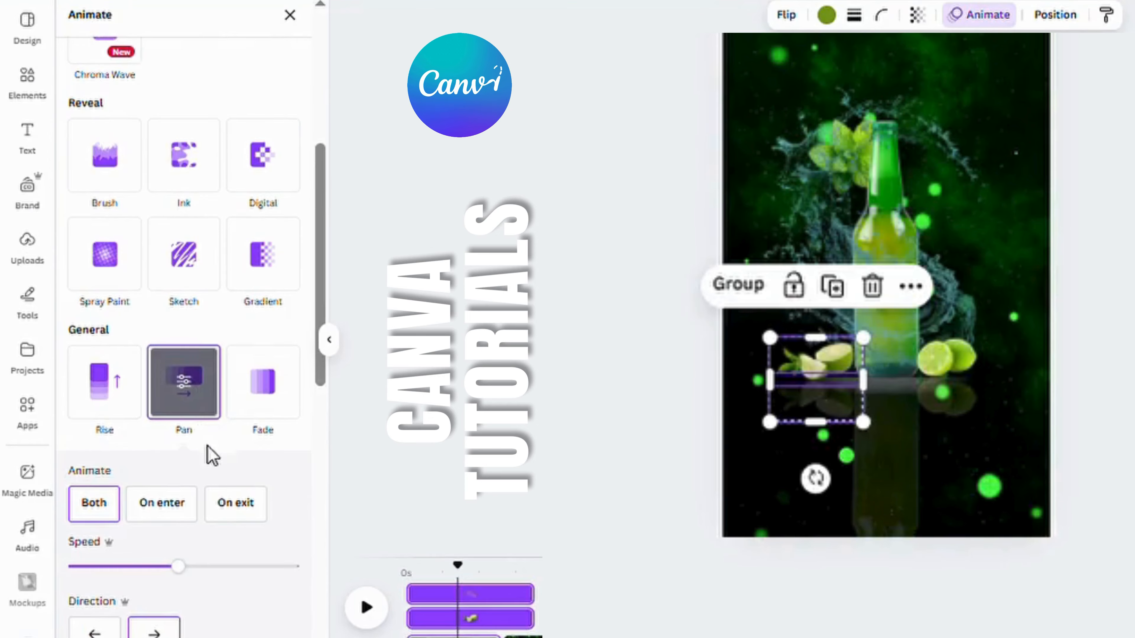
pyautogui.moveTo(98, 568); pyautogui.dragTo(84, 568)
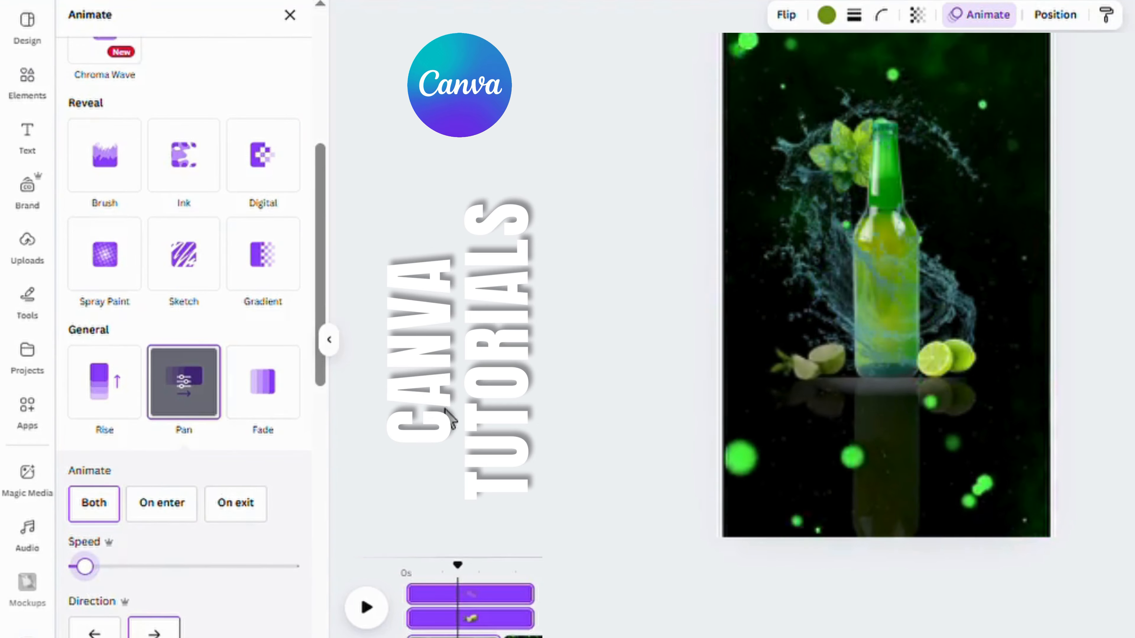
pyautogui.click(161, 503)
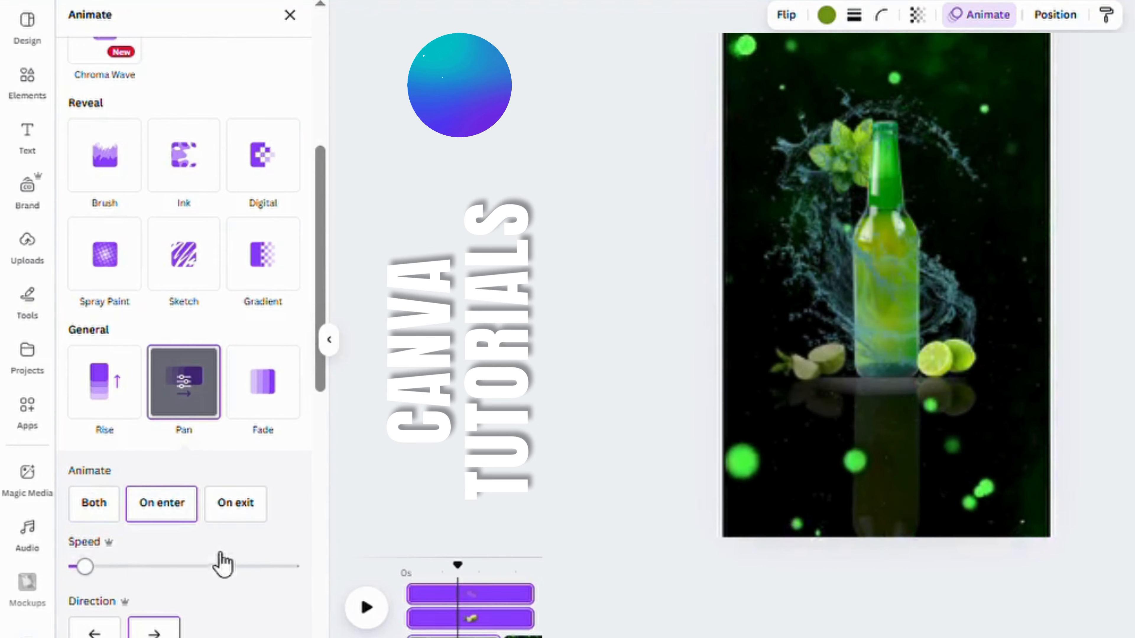
# Apply a Pan animation, only on enter and moving left, to the first page's right limes and their reflection
pyautogui.click(938, 371)
pyautogui.keyDown('shift'); pyautogui.click(964, 429); pyautogui.keyUp('shift')
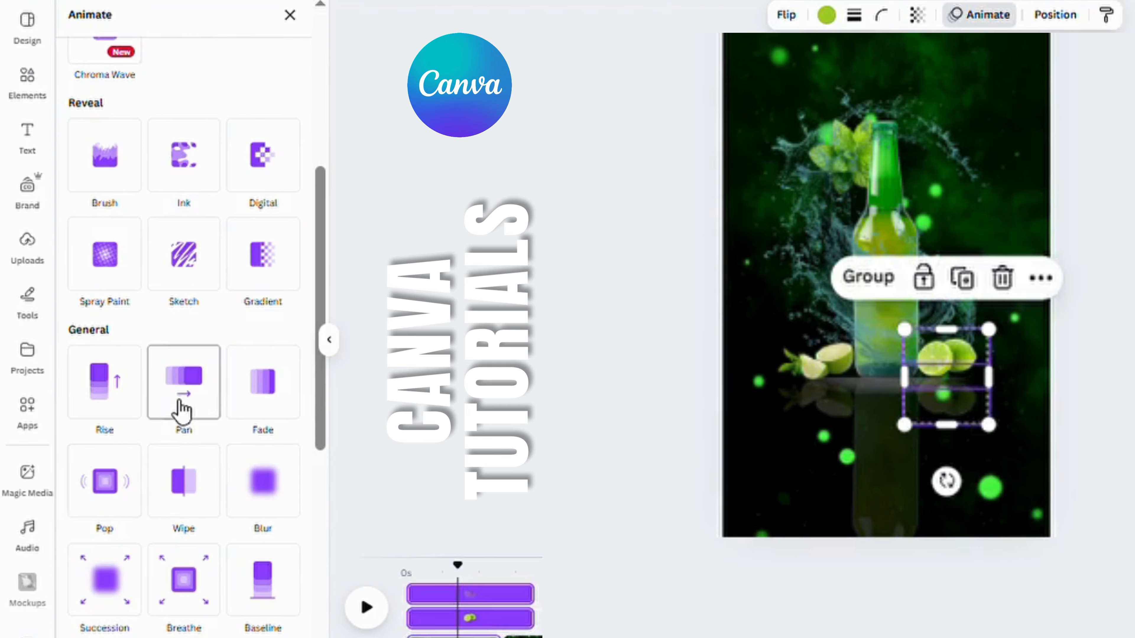
pyautogui.click(183, 411)
pyautogui.click(161, 503)
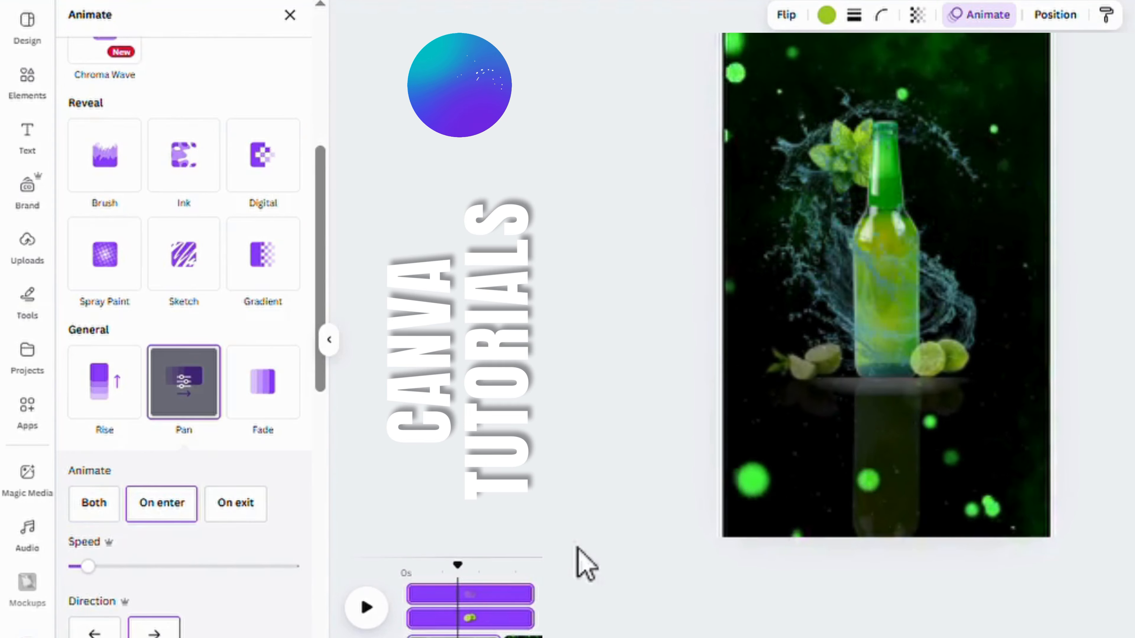
pyautogui.click(99, 631)
# Apply the Breathe animation to the first page's water splash and a slow Pan, only on enter, to its mint leaves
pyautogui.click(847, 158)
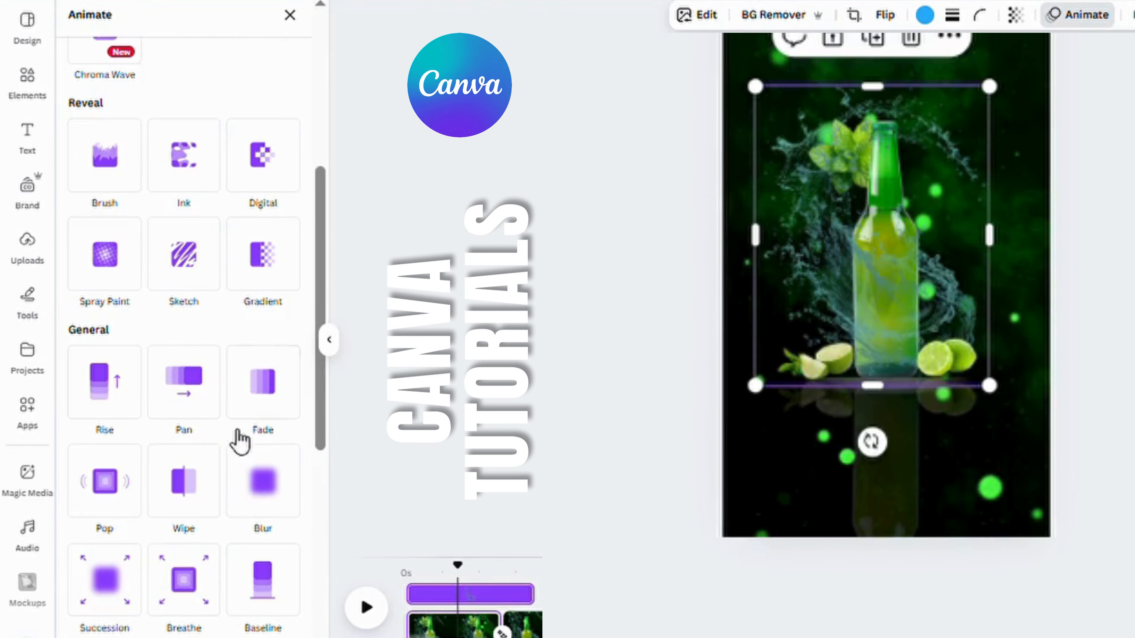
pyautogui.click(183, 581)
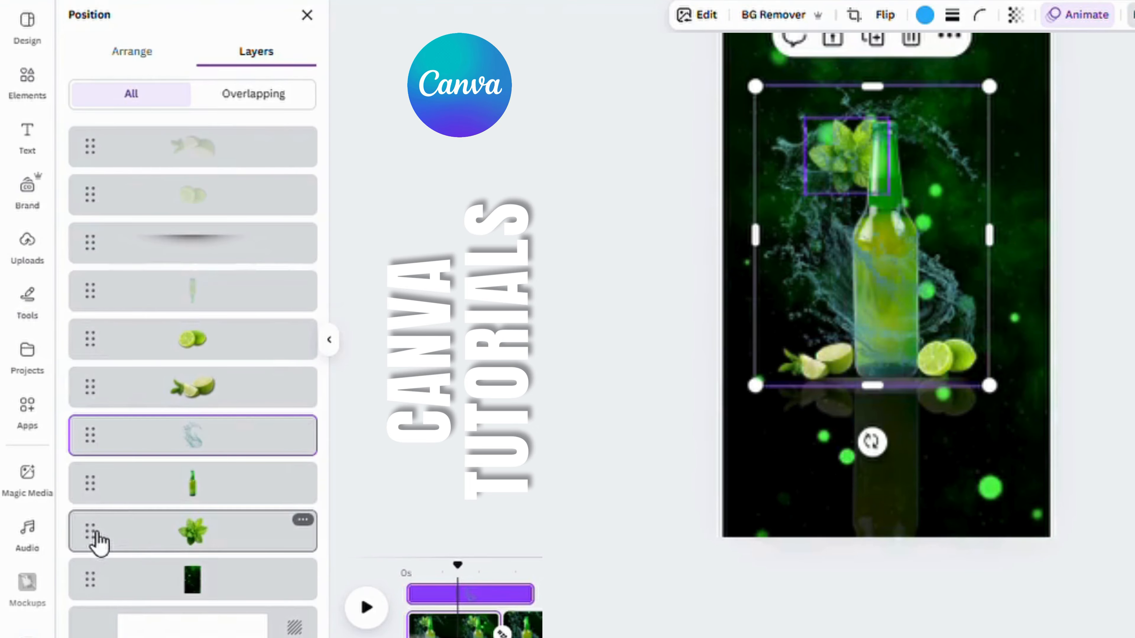
pyautogui.click(96, 539)
pyautogui.click(1090, 15)
pyautogui.scroll(-8, 201, 429)
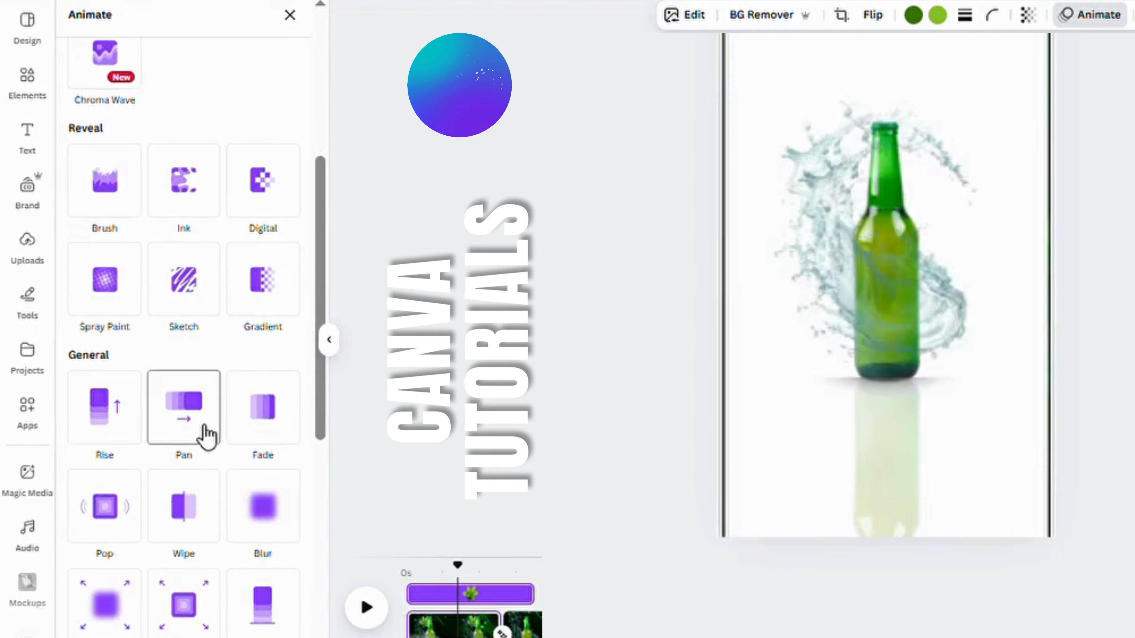
pyautogui.click(182, 430)
pyautogui.moveTo(173, 577); pyautogui.dragTo(92, 567)
pyautogui.click(162, 502)
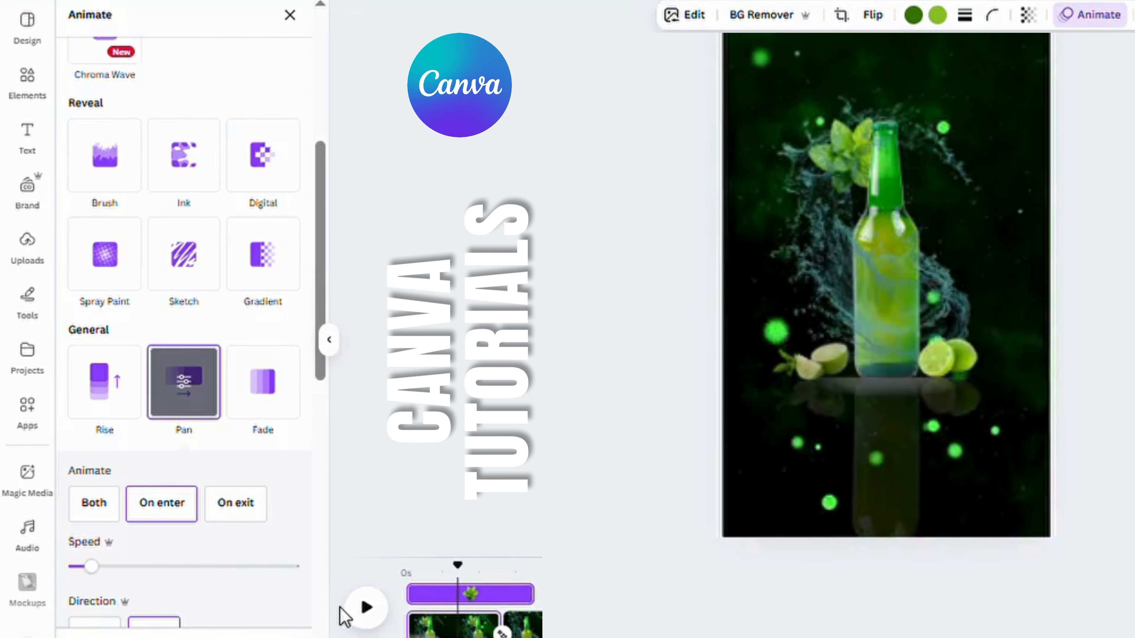
# Preview both pages and move the second page's two lime reflections away from the bottle into the page's lower corners
pyautogui.click(366, 607)
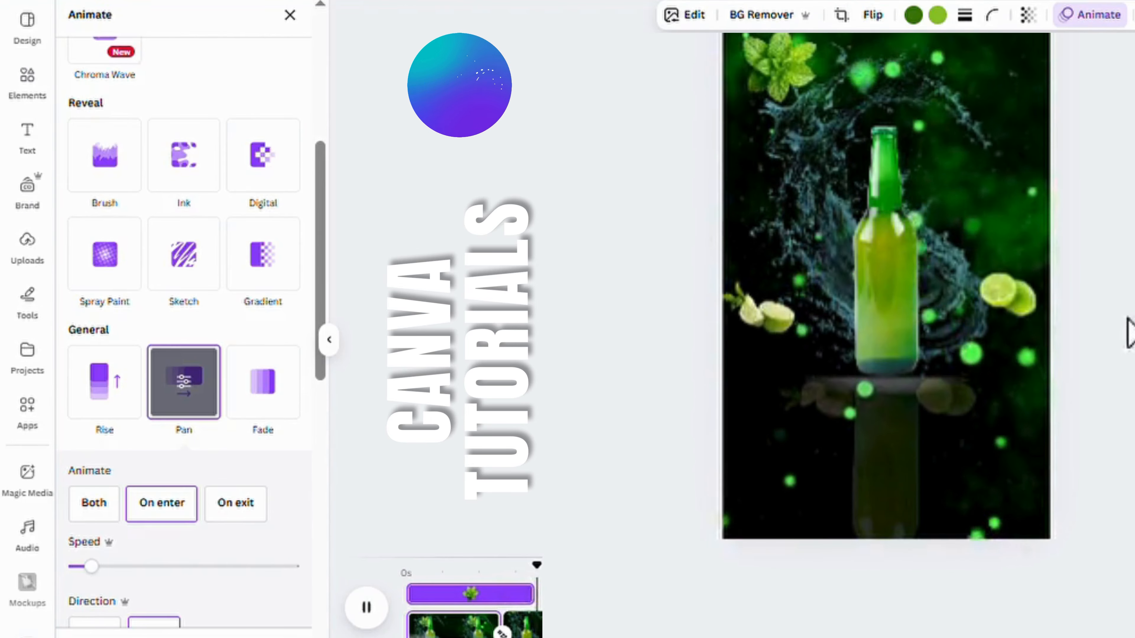
pyautogui.click(1071, 436)
pyautogui.click(960, 412)
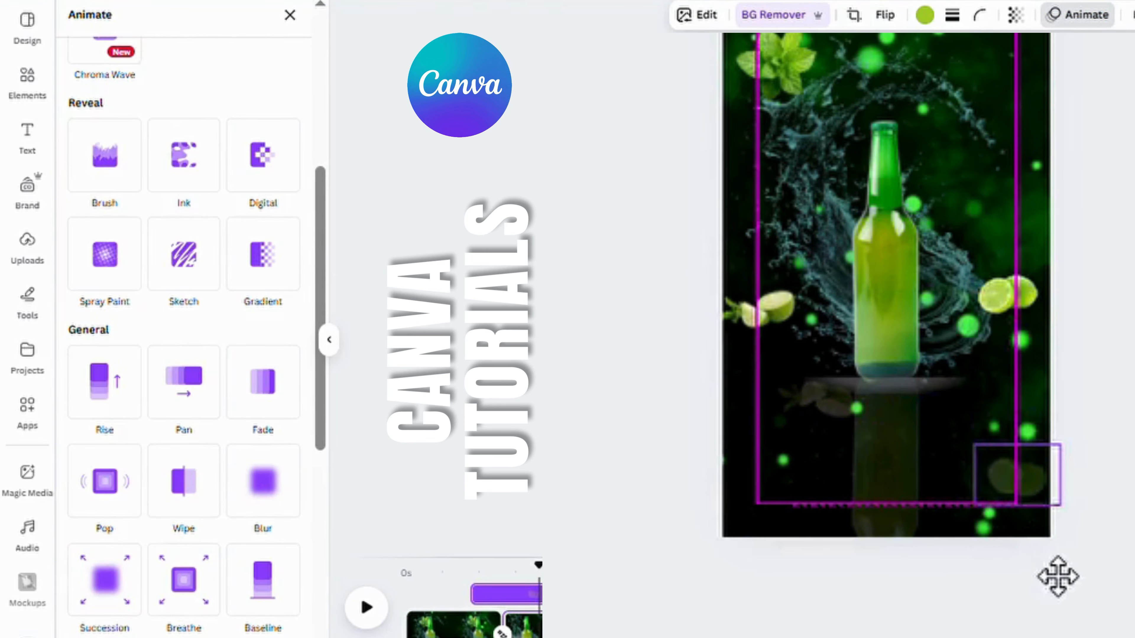
pyautogui.click(823, 408)
pyautogui.moveTo(838, 477); pyautogui.dragTo(752, 615)
pyautogui.click(1027, 481)
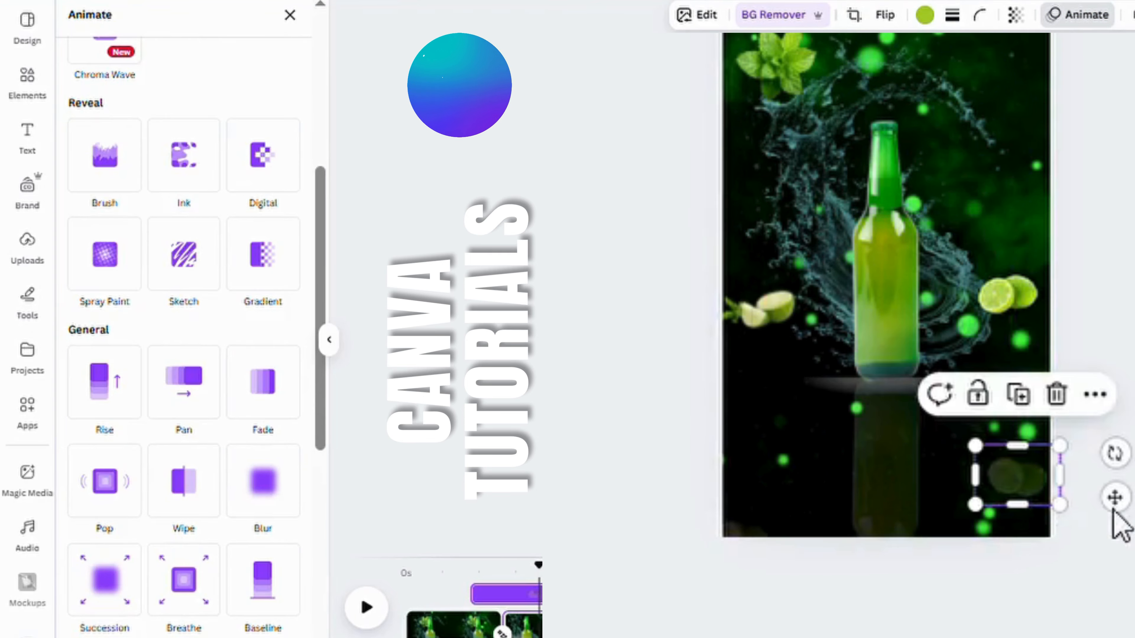
pyautogui.moveTo(1114, 511); pyautogui.dragTo(1132, 560)
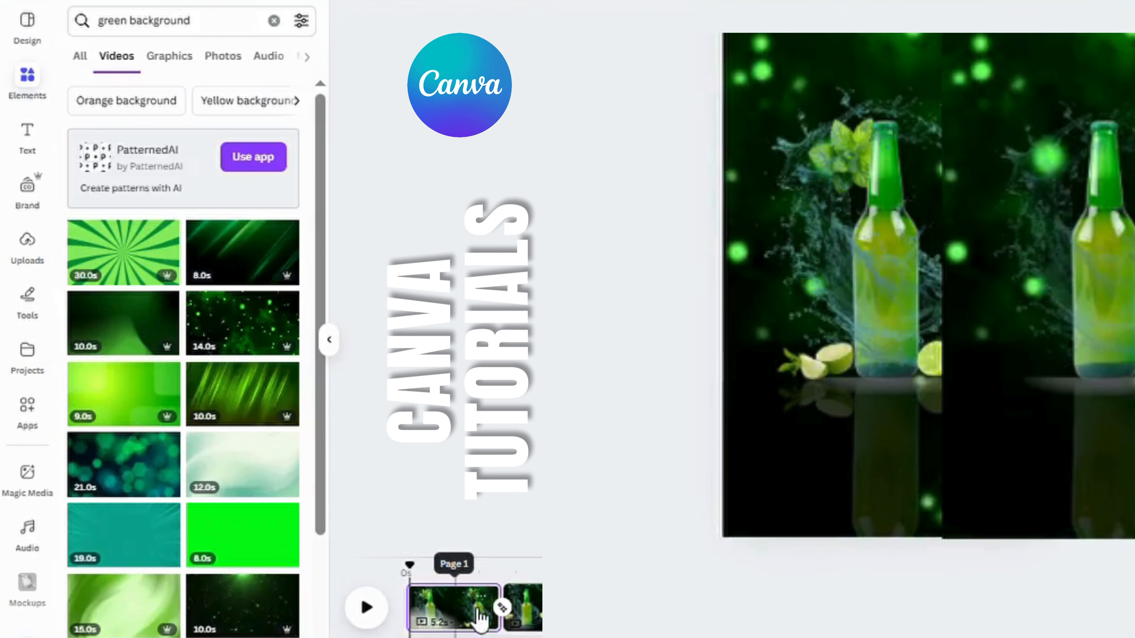
# Play the design from the first page to check the animations, and stop on the second page
pyautogui.click(371, 608)
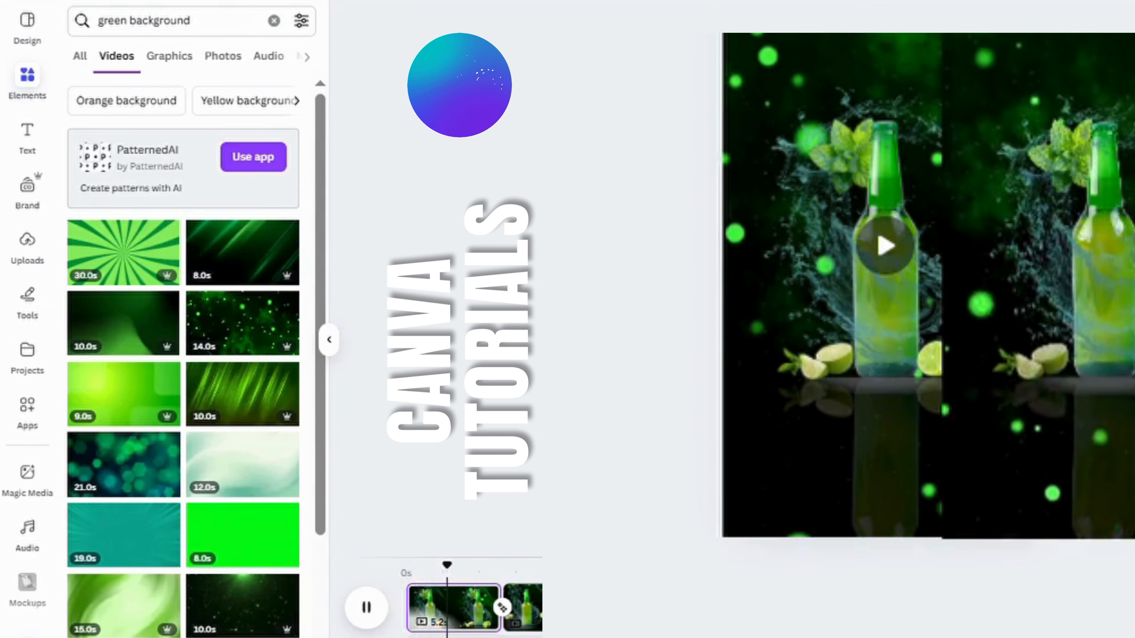
pyautogui.press('space')
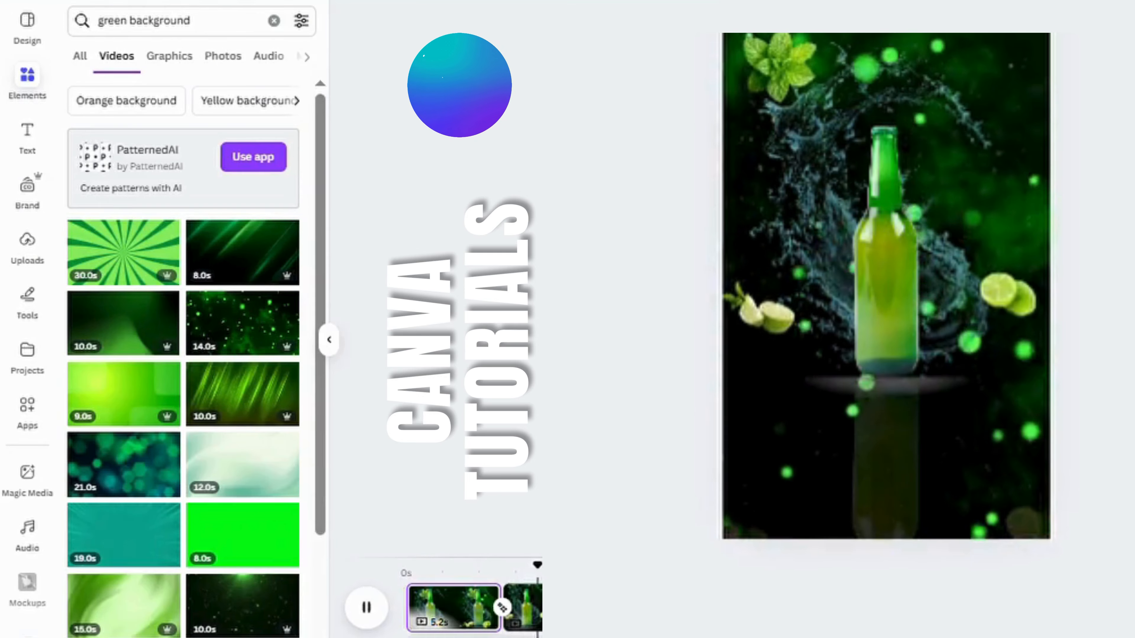
pyautogui.press('space')
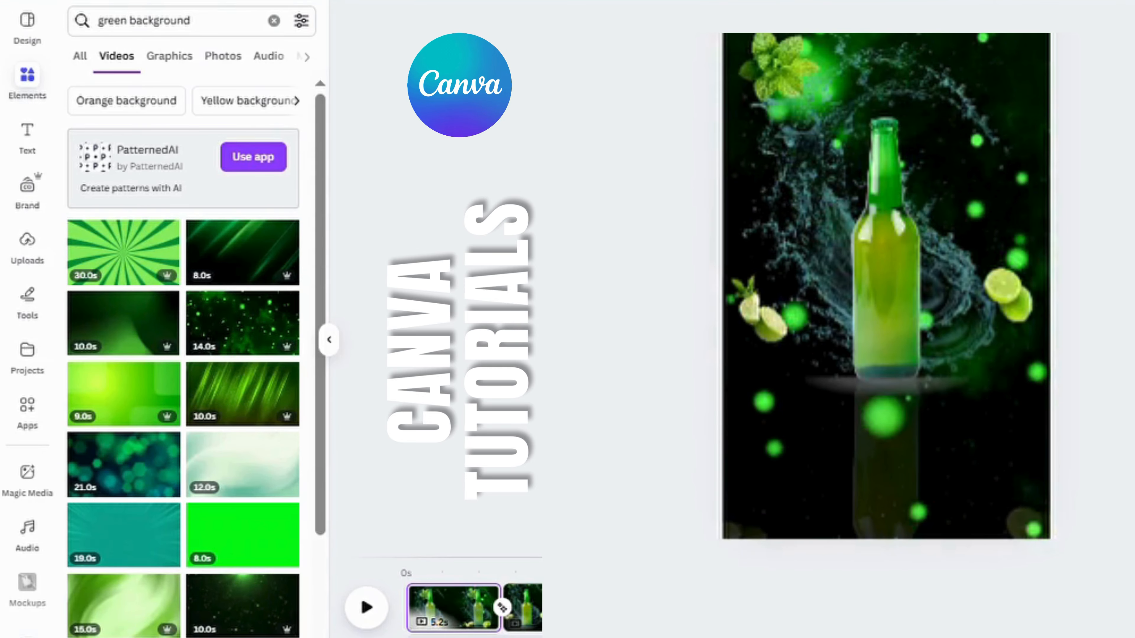
# Lower the opacity of the second page's green particle video and play the design from the start
pyautogui.click(920, 187)
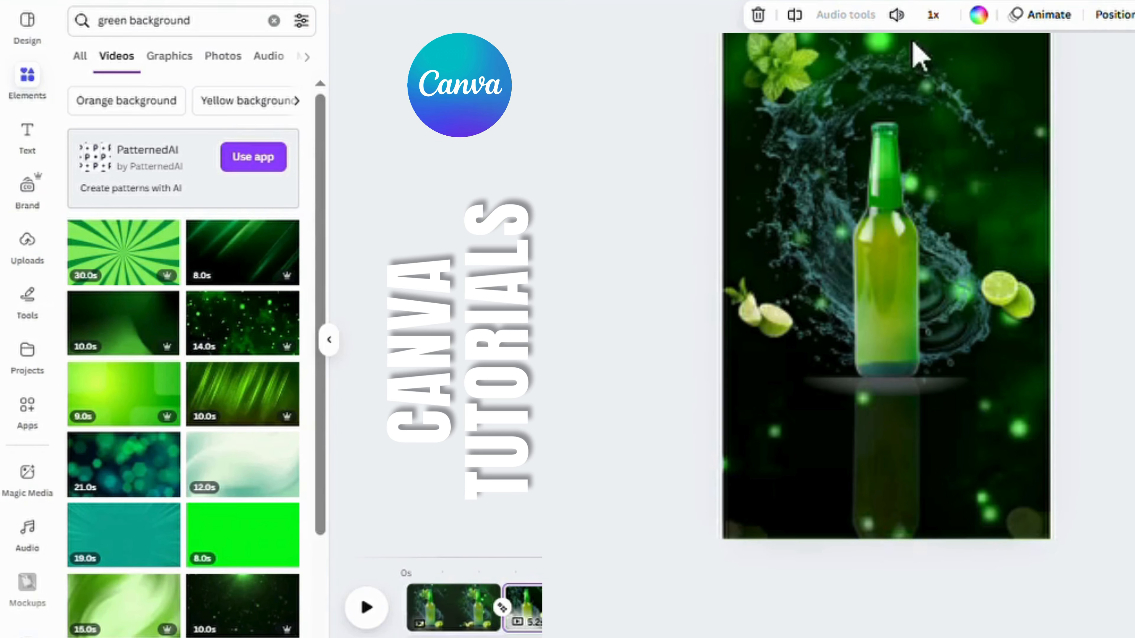
pyautogui.click(918, 55)
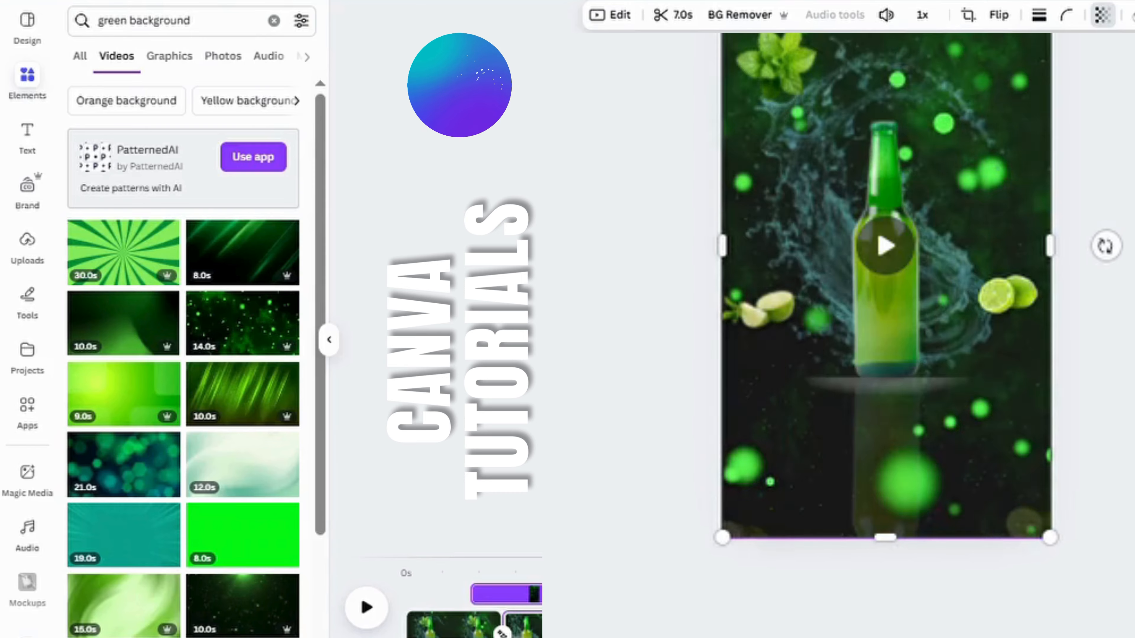
pyautogui.press('Escape')
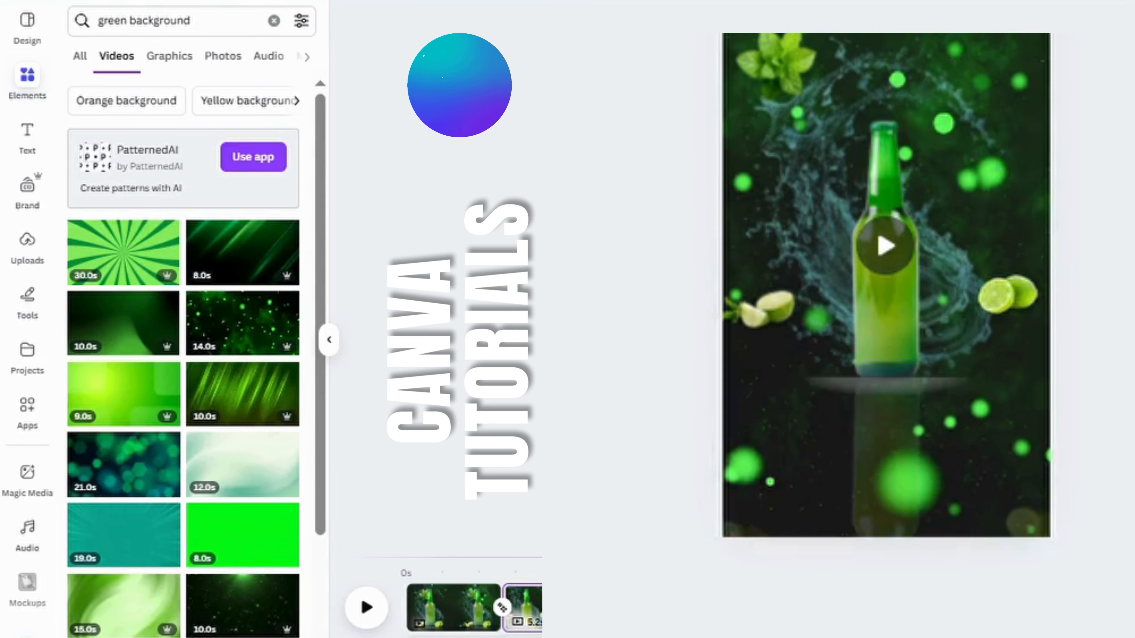
pyautogui.click(411, 570)
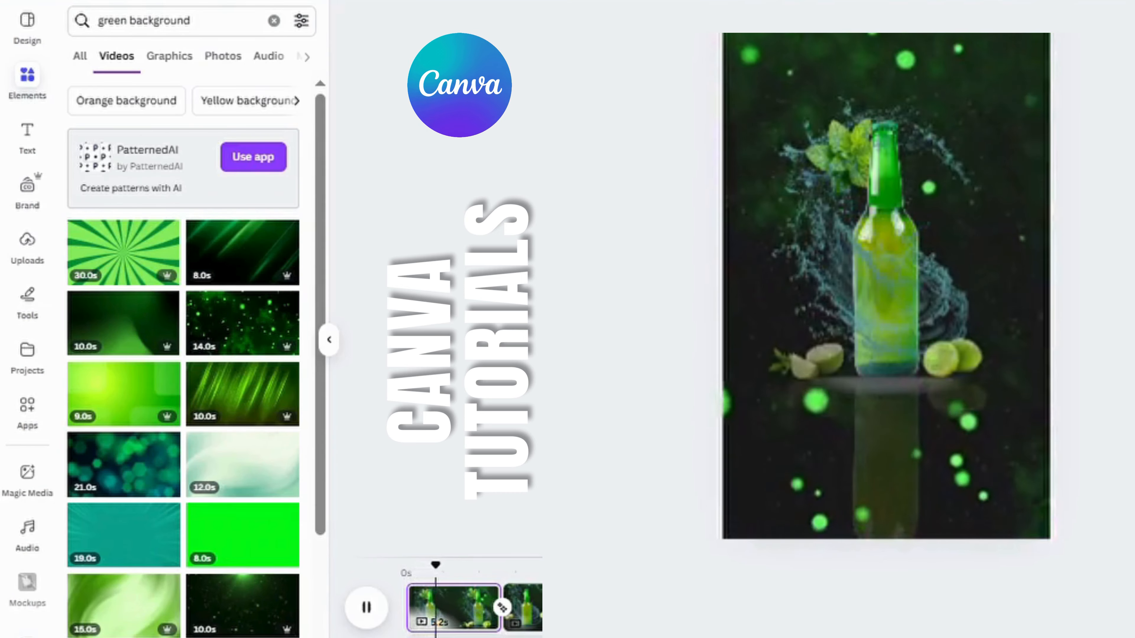